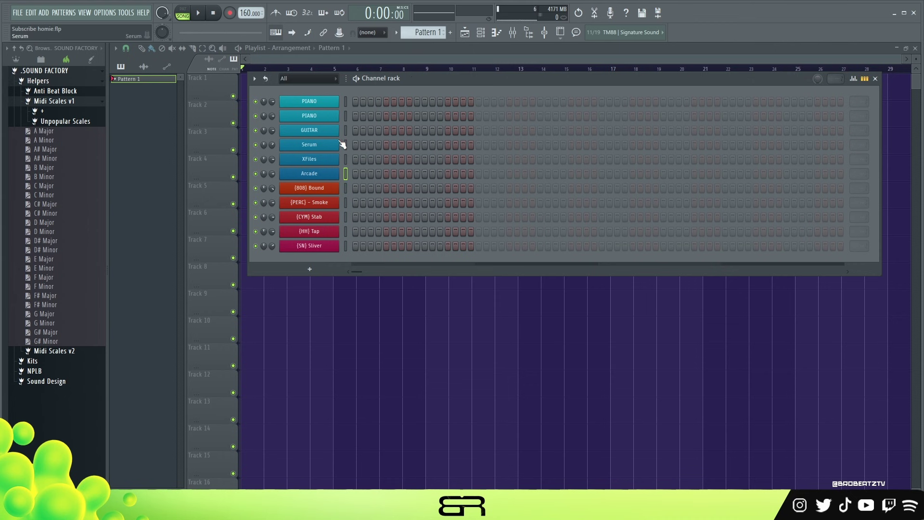
# Add the B Minor scale from the Midi Scales v1 folder as a new channel above the instruments in the channel rack
pyautogui.moveTo(54, 204); pyautogui.dragTo(320, 98)
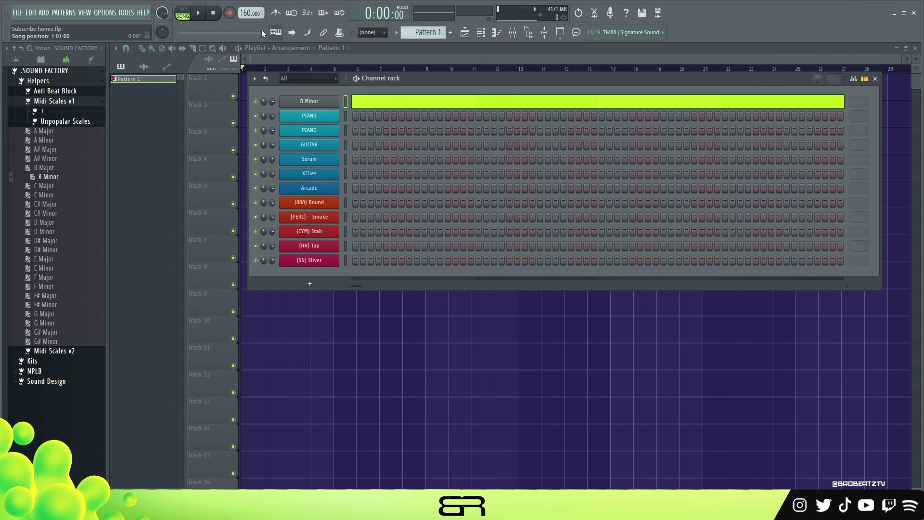
pyautogui.scroll(-3, 242, 14)
pyautogui.scroll(1, 241, 14)
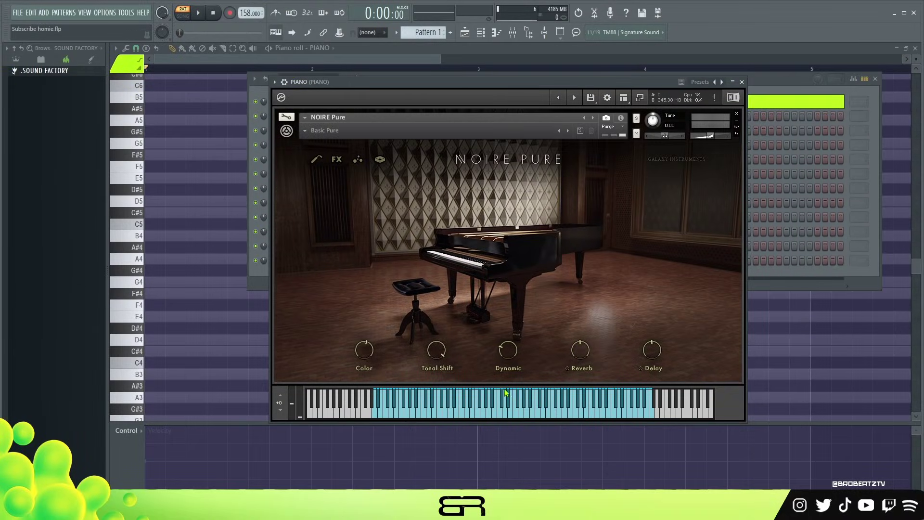
# Audition a note on the NOIRE Pure piano and close its window and the channel rack to reveal the piano roll
pyautogui.doubleClick(499, 413)
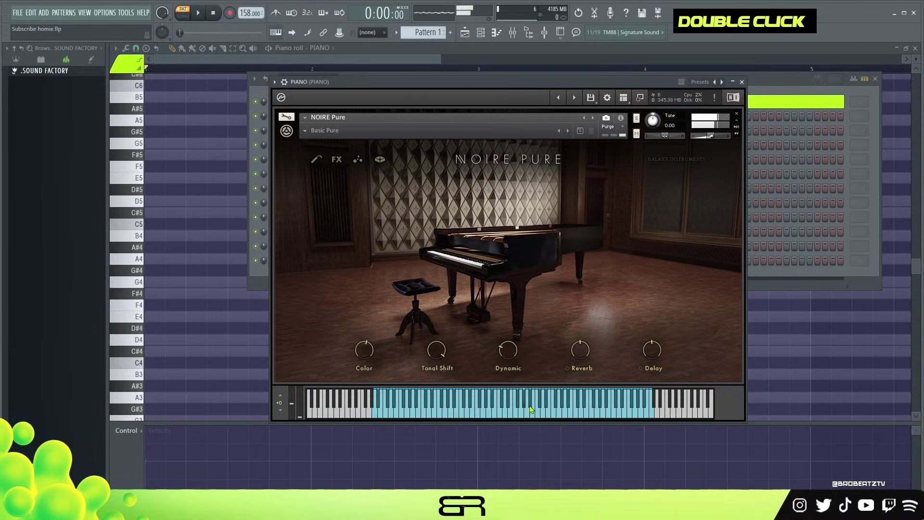
pyautogui.click(742, 81)
pyautogui.click(876, 78)
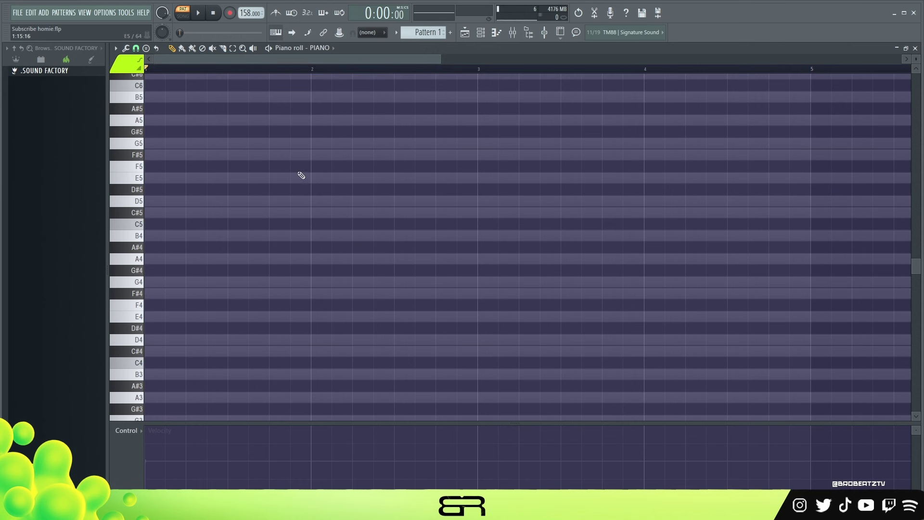
# Draw one-bar notes on G5 and F#5 in bar 2 and on D5 and C#5 in bar 3
pyautogui.click(314, 144)
pyautogui.click(316, 154)
pyautogui.click(479, 200)
pyautogui.click(480, 212)
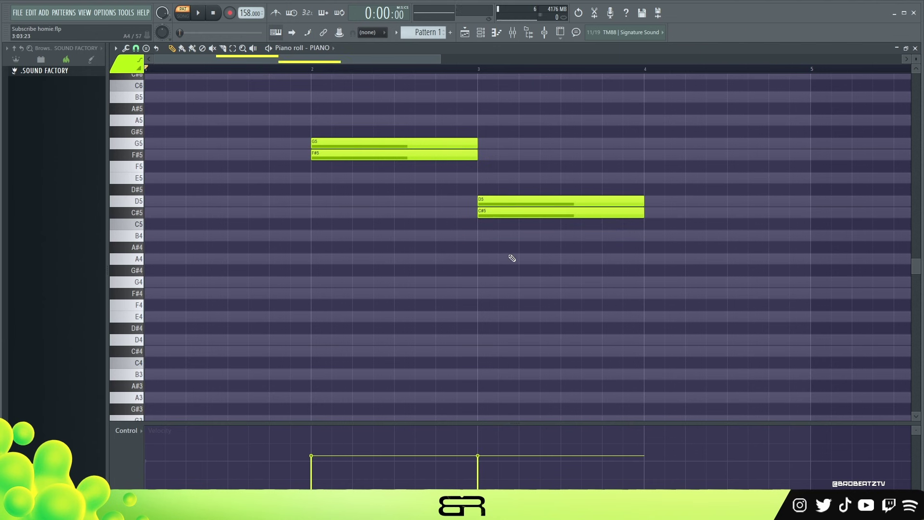
# Spread the notes across four bars by moving G5 to bar 1 and C#5 to bar 4
pyautogui.moveTo(388, 116); pyautogui.dragTo(566, 246)
pyautogui.rightClick(556, 255)
pyautogui.moveTo(350, 116); pyautogui.dragTo(352, 154)
pyautogui.rightClick(186, 169)
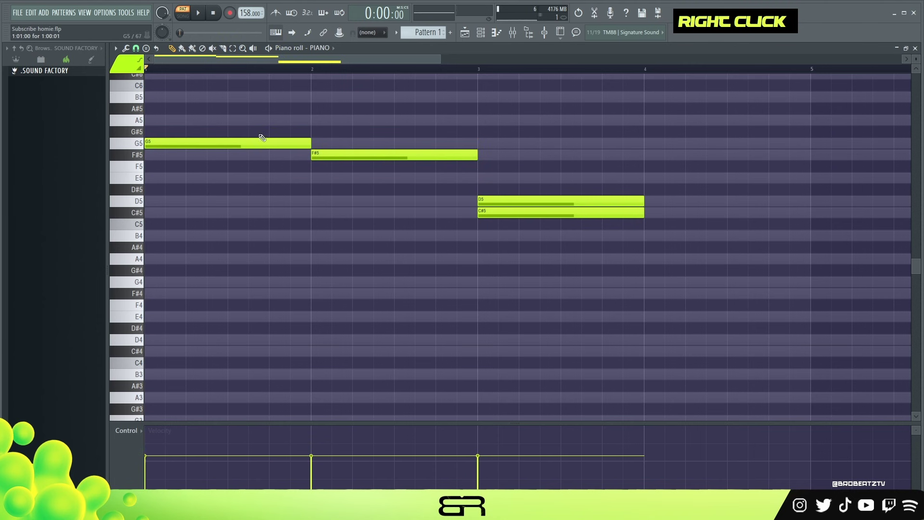
pyautogui.moveTo(519, 213); pyautogui.dragTo(685, 213)
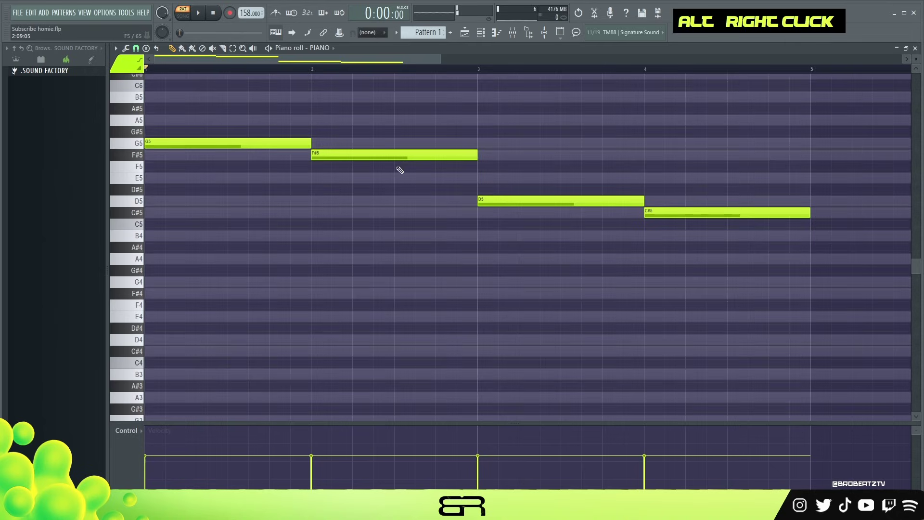
pyautogui.keyDown('alt'); pyautogui.rightClick(691, 222); pyautogui.keyUp('alt')
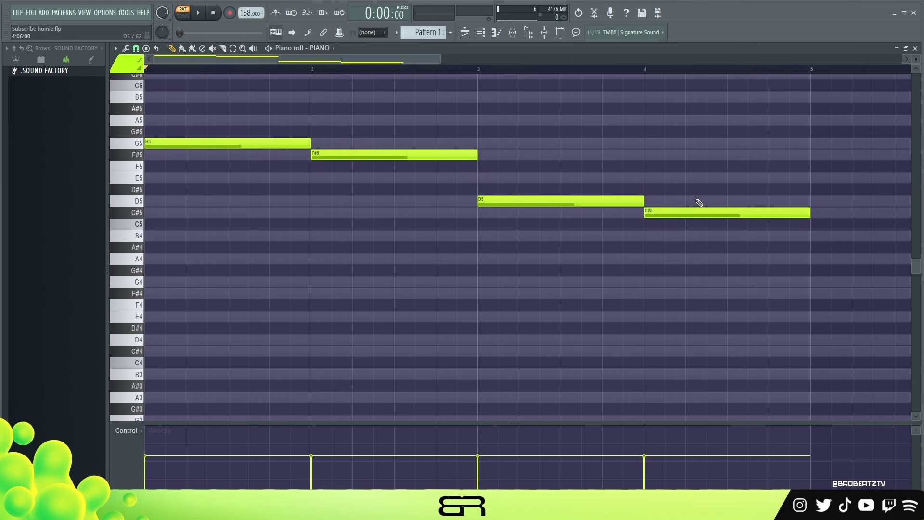
# Replace the C#5 note in bar 4 with an F#5 note copied from bar 2
pyautogui.rightClick(643, 182)
pyautogui.moveTo(332, 147); pyautogui.dragTo(668, 154)
pyautogui.rightClick(653, 262)
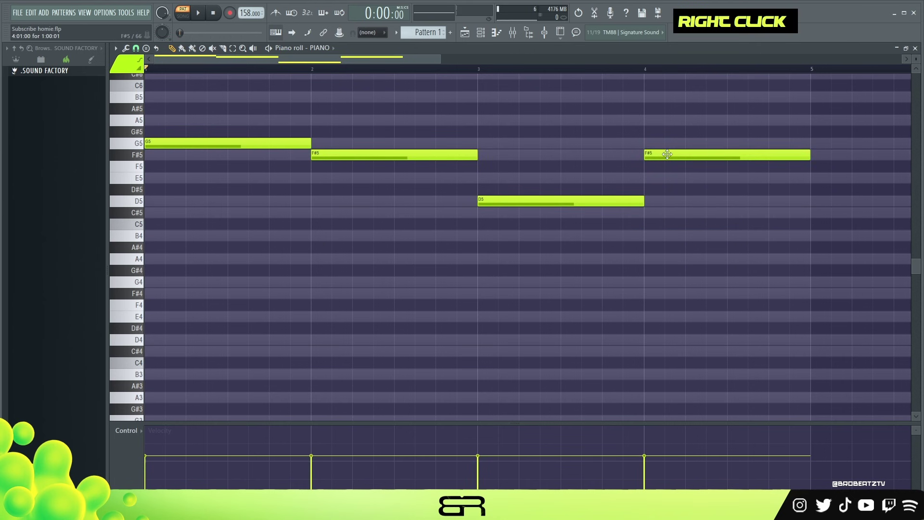
# Highlight the F#5 to G5 range and examine the spacing between the melody notes while auditioning them
pyautogui.press('ctrl')
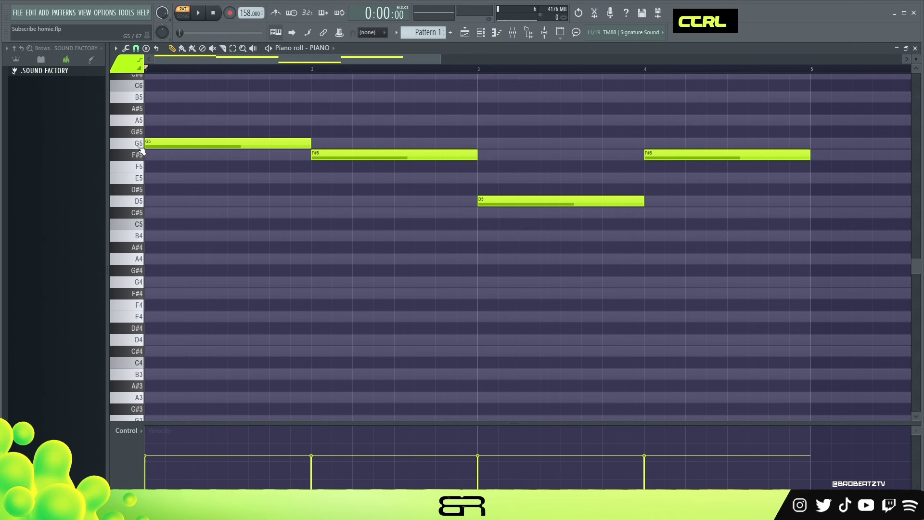
pyautogui.moveTo(142, 150); pyautogui.dragTo(144, 159)
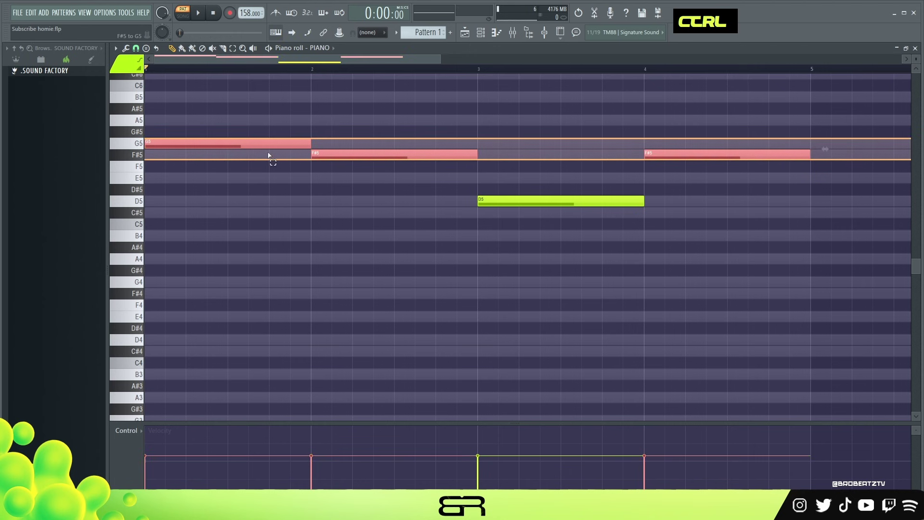
pyautogui.moveTo(388, 157); pyautogui.dragTo(603, 157)
pyautogui.keyDown('ctrl'); pyautogui.rightClick(678, 201); pyautogui.keyUp('ctrl')
pyautogui.keyDown('ctrl'); pyautogui.moveTo(455, 174); pyautogui.dragTo(652, 229); pyautogui.keyUp('ctrl')
pyautogui.keyDown('ctrl'); pyautogui.rightClick(652, 230); pyautogui.keyUp('ctrl')
pyautogui.moveTo(504, 172); pyautogui.dragTo(611, 218)
pyautogui.rightClick(683, 243)
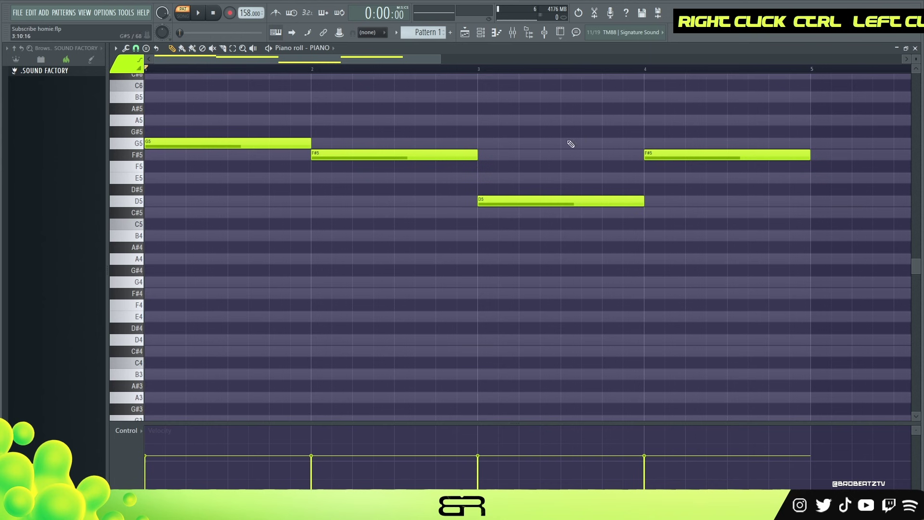
pyautogui.keyDown('alt'); pyautogui.rightClick(398, 163); pyautogui.keyUp('alt')
pyautogui.keyDown('alt'); pyautogui.rightClick(539, 172); pyautogui.keyUp('alt')
pyautogui.keyDown('alt'); pyautogui.rightClick(717, 178); pyautogui.keyUp('alt')
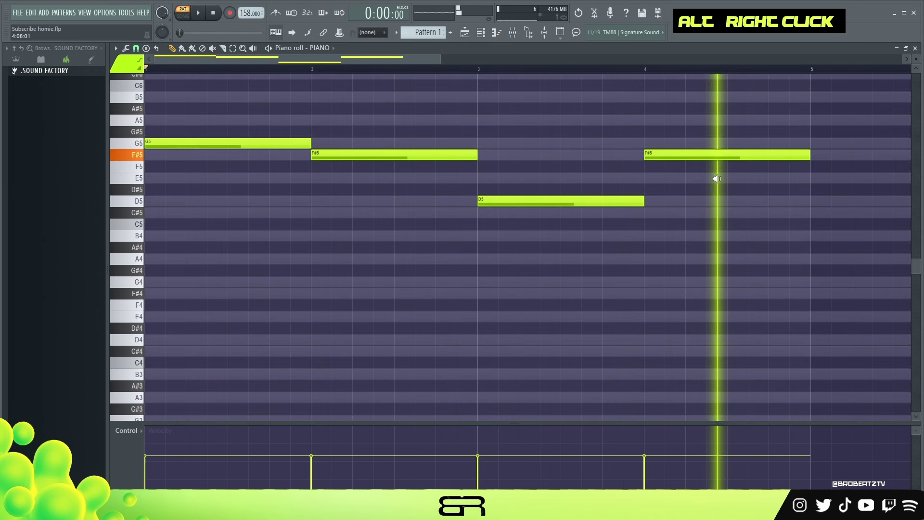
# Delete the F#5 in bar 4 and the D5 in bar 3, and shift the remaining two notes one bar later
pyautogui.rightClick(743, 151)
pyautogui.rightClick(536, 201)
pyautogui.moveTo(549, 128); pyautogui.dragTo(304, 157)
pyautogui.moveTo(196, 154); pyautogui.dragTo(363, 155)
pyautogui.rightClick(441, 208)
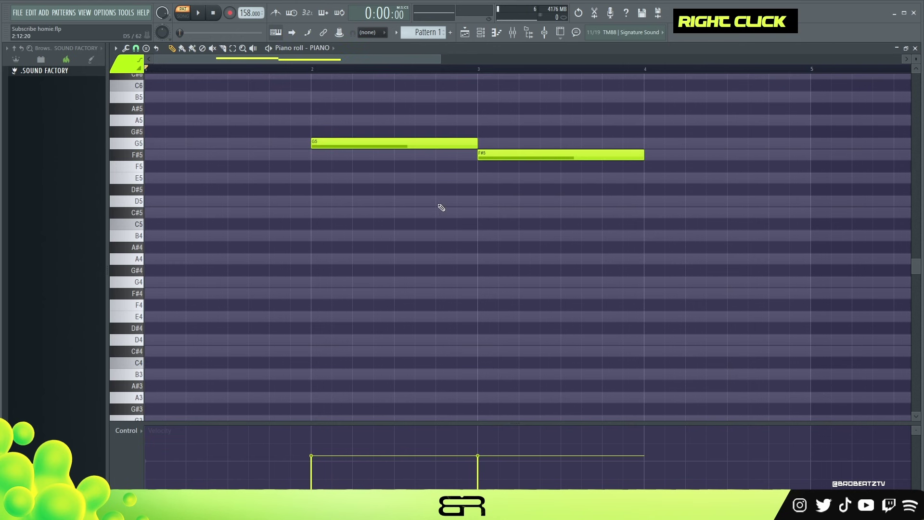
# Transpose the two notes in bars 2 and 3 down one octave to G4 and F#4 and audition them
pyautogui.moveTo(355, 118); pyautogui.dragTo(578, 157)
pyautogui.hotkey('ctrl', 'Down')
pyautogui.rightClick(351, 237)
pyautogui.moveTo(351, 254); pyautogui.dragTo(754, 298)
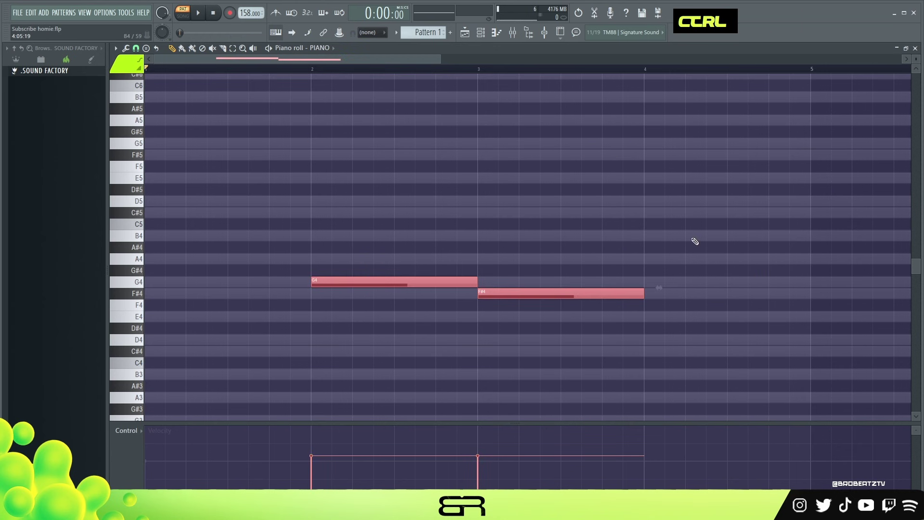
pyautogui.rightClick(484, 262)
# Add a one-bar G4 note in bar 4 and an E4 note in bar 1, and audition the line
pyautogui.click(647, 281)
pyautogui.moveTo(754, 242); pyautogui.dragTo(293, 320)
pyautogui.rightClick(357, 338)
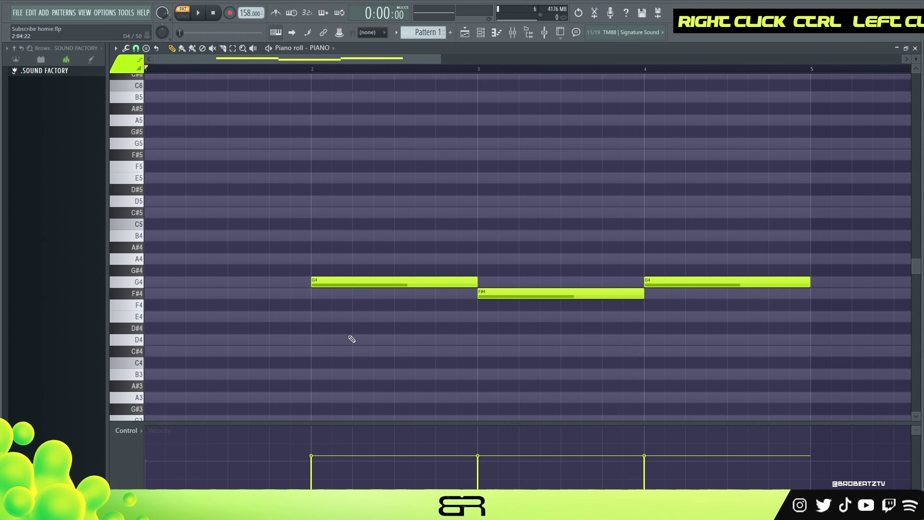
pyautogui.click(176, 318)
pyautogui.keyDown('alt'); pyautogui.rightClick(252, 333); pyautogui.keyUp('alt')
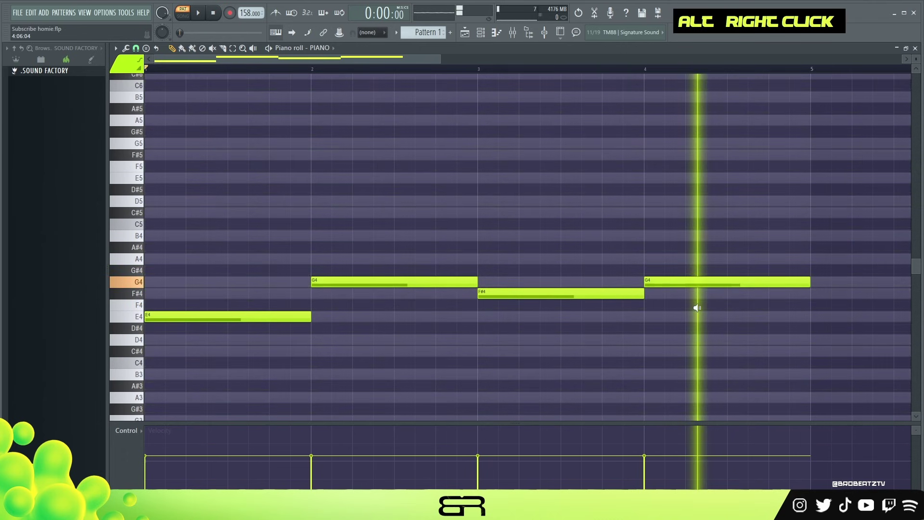
# Replace the E4 note in bar 1 with a one-bar B4 note
pyautogui.rightClick(194, 316)
pyautogui.click(193, 247)
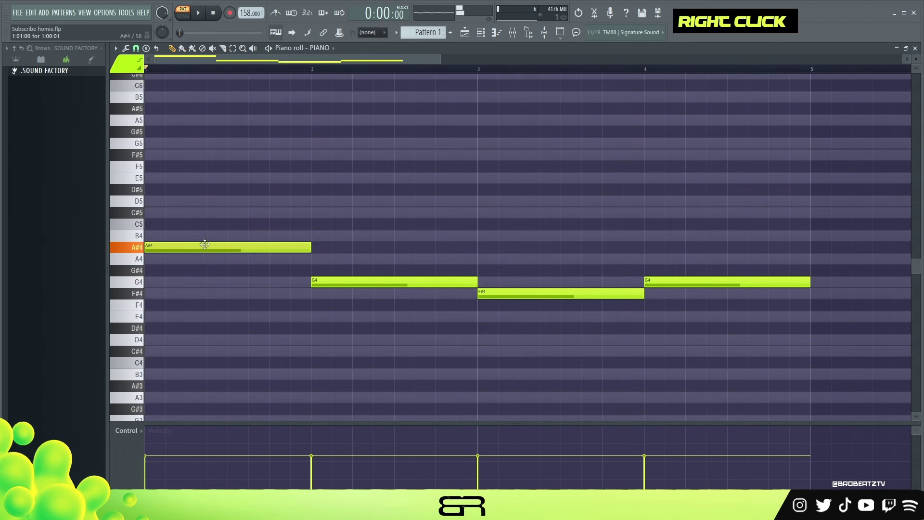
pyautogui.moveTo(202, 247); pyautogui.dragTo(202, 236)
pyautogui.keyDown('alt'); pyautogui.rightClick(355, 265); pyautogui.keyUp('alt')
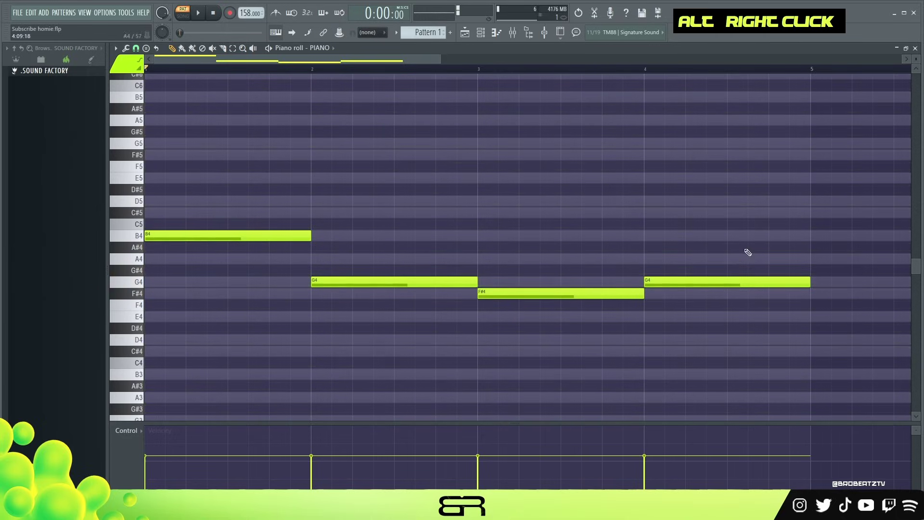
# Raise the notes in bars 2 to 4 together to D5, C#5 and D5 and audition the melody
pyautogui.moveTo(756, 244); pyautogui.dragTo(361, 313)
pyautogui.moveTo(396, 284); pyautogui.dragTo(395, 198)
pyautogui.rightClick(401, 237)
pyautogui.keyDown('alt'); pyautogui.rightClick(225, 227); pyautogui.keyUp('alt')
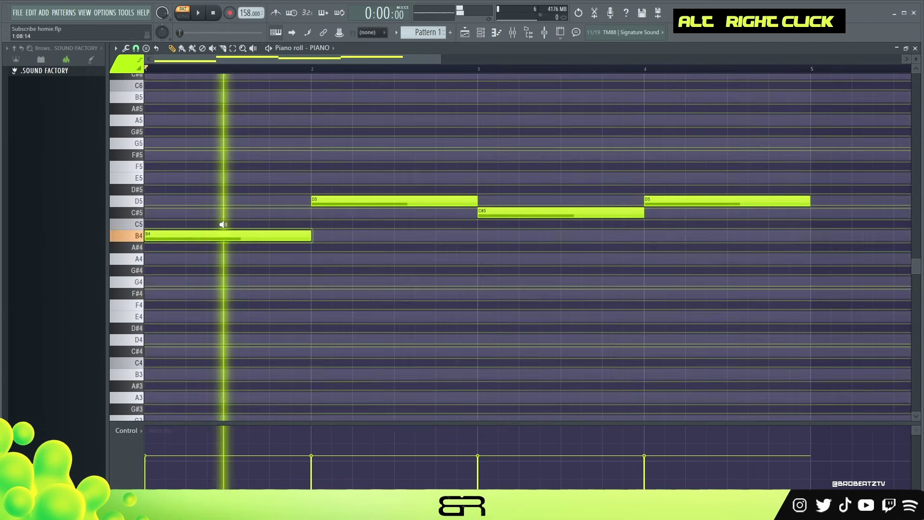
pyautogui.keyDown('alt'); pyautogui.rightClick(685, 215); pyautogui.keyUp('alt')
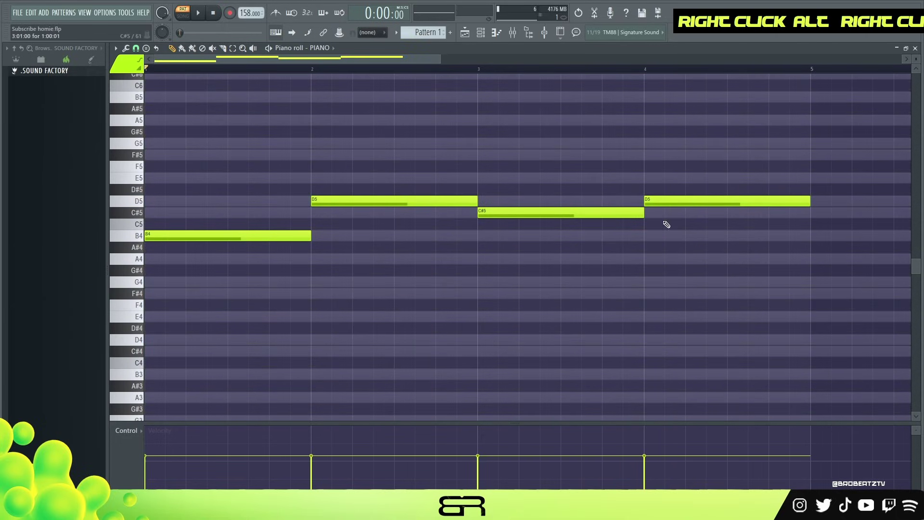
# Rearrange the melody to C#5 in bar 2, D5 in bar 3 and C#5 in bar 4, and audition it
pyautogui.moveTo(591, 212); pyautogui.dragTo(592, 200)
pyautogui.moveTo(403, 201); pyautogui.dragTo(403, 212)
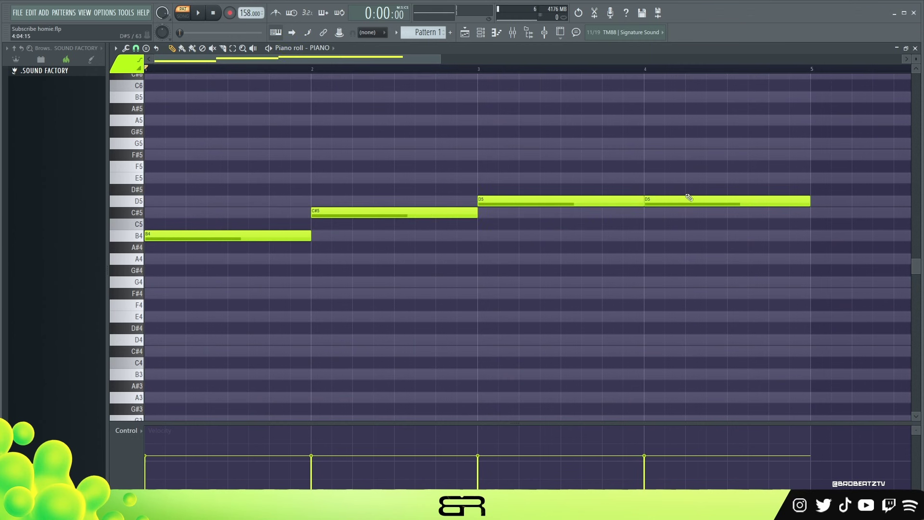
pyautogui.moveTo(681, 200); pyautogui.dragTo(680, 210)
pyautogui.keyDown('alt'); pyautogui.rightClick(217, 233); pyautogui.keyUp('alt')
pyautogui.keyDown('alt'); pyautogui.rightClick(546, 205); pyautogui.keyUp('alt')
pyautogui.keyDown('alt'); pyautogui.rightClick(687, 213); pyautogui.keyUp('alt')
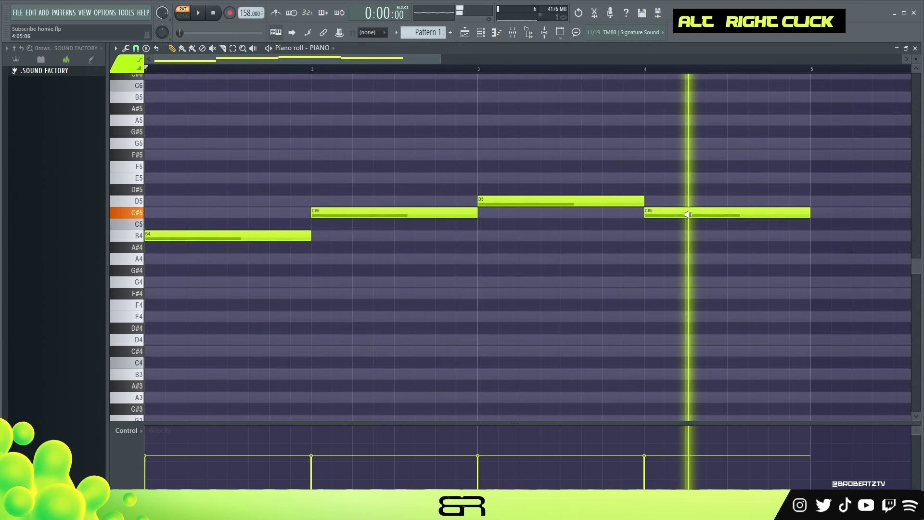
pyautogui.moveTo(539, 200)
pyautogui.mouseDown()
pyautogui.moveTo(541, 154)
pyautogui.moveTo(536, 193)
pyautogui.mouseUp()
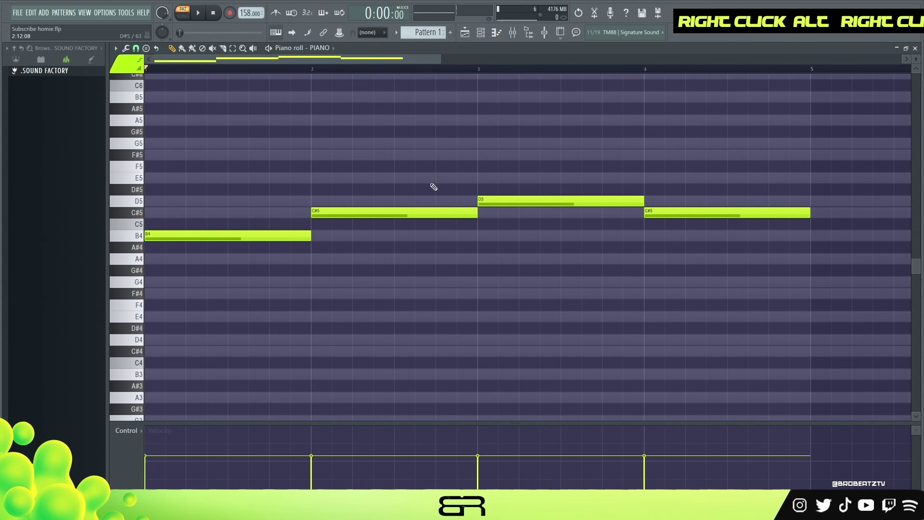
pyautogui.moveTo(196, 186); pyautogui.dragTo(753, 272)
pyautogui.rightClick(613, 287)
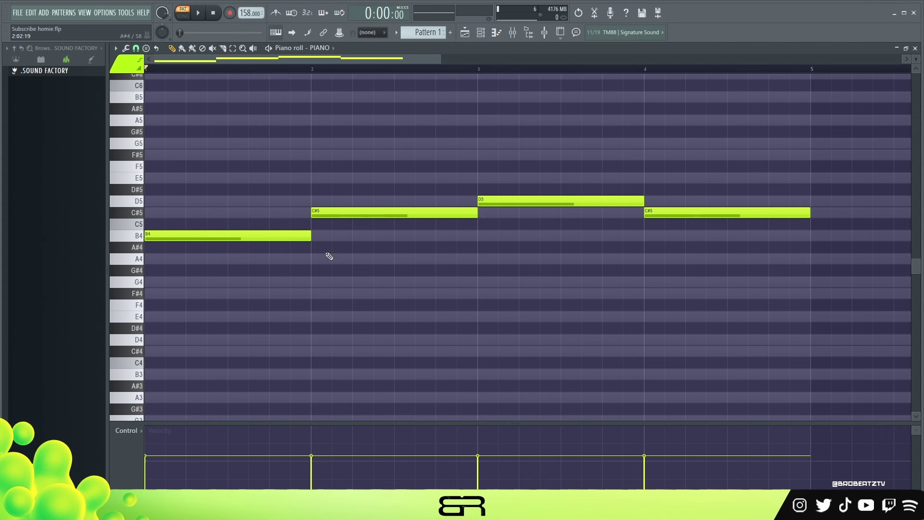
# Build a chord in bar 1 by adding D5 and F#5 above the B4 note
pyautogui.scroll(2, 325, 256)
pyautogui.moveTo(240, 303); pyautogui.dragTo(182, 219)
pyautogui.rightClick(253, 342)
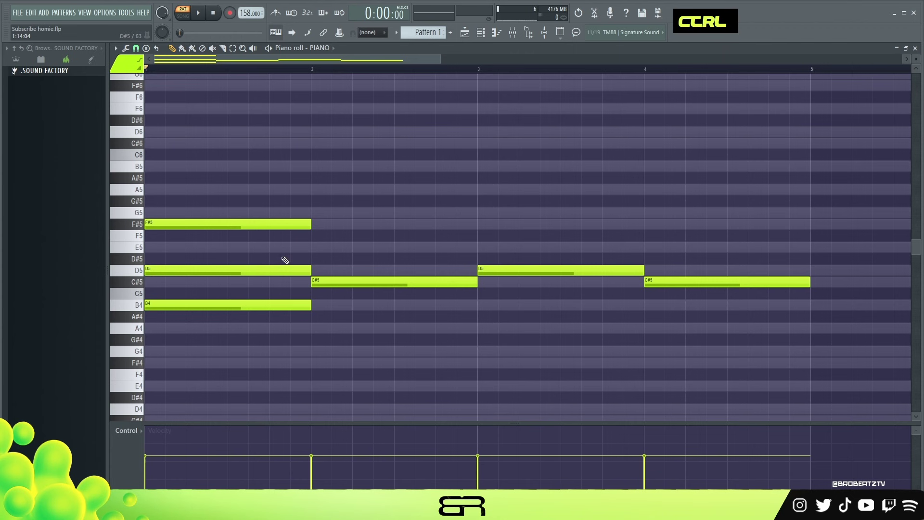
# Duplicate the B4 note in bar 1 one octave up to B5 and one octave down to B3
pyautogui.keyDown('ctrl'); pyautogui.click(169, 305); pyautogui.keyUp('ctrl')
pyautogui.keyDown('shift'); pyautogui.click(153, 308); pyautogui.keyUp('shift')
pyautogui.hotkey('ctrl', 'Up')
pyautogui.keyDown('shift'); pyautogui.click(199, 306); pyautogui.keyUp('shift')
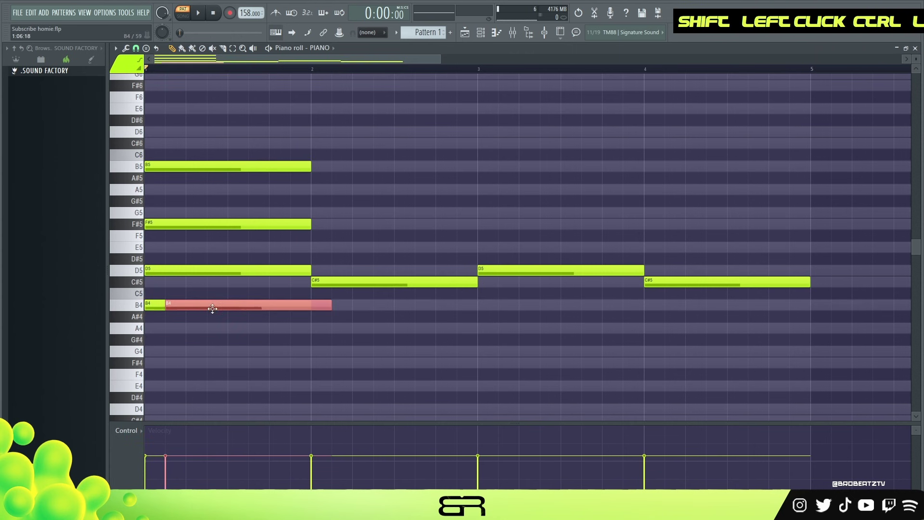
pyautogui.hotkey('ctrl', 'Down')
pyautogui.scroll(-3, 313, 212)
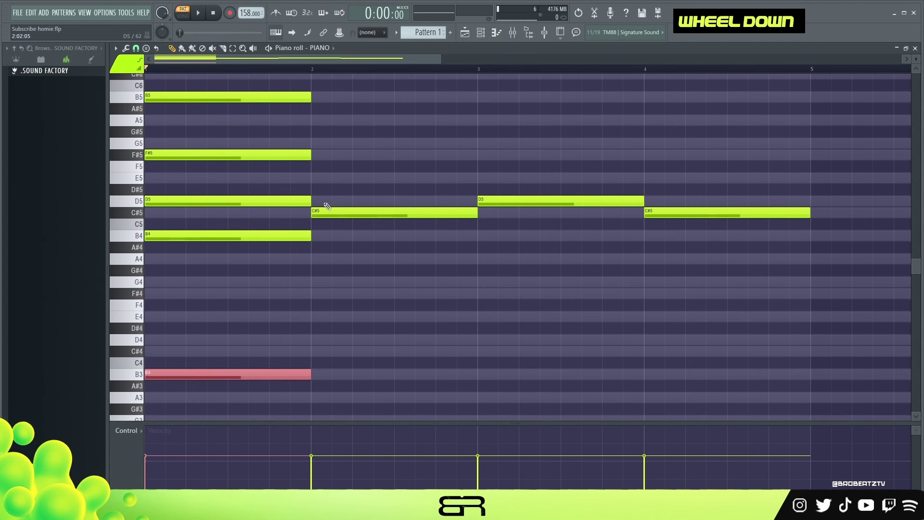
# Duplicate the F#5 note in bar 1 one octave down to F#4 and play back the pattern
pyautogui.keyDown('ctrl'); pyautogui.click(223, 155); pyautogui.keyUp('ctrl')
pyautogui.keyDown('shift'); pyautogui.click(183, 155); pyautogui.keyUp('shift')
pyautogui.hotkey('ctrl', 'Down')
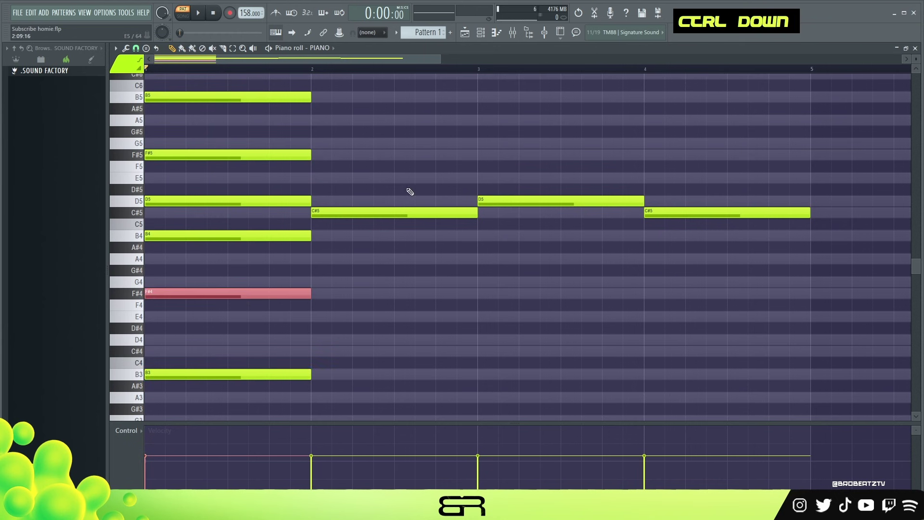
pyautogui.press('space')
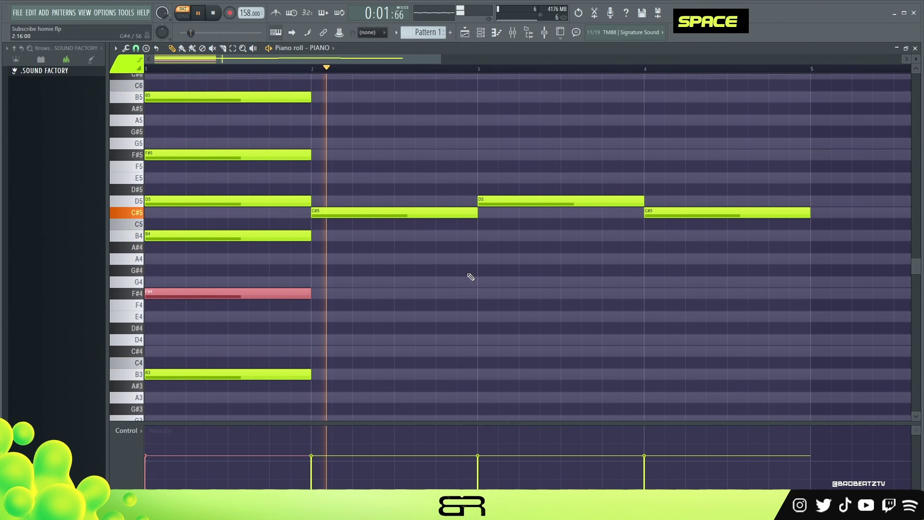
pyautogui.press('space')
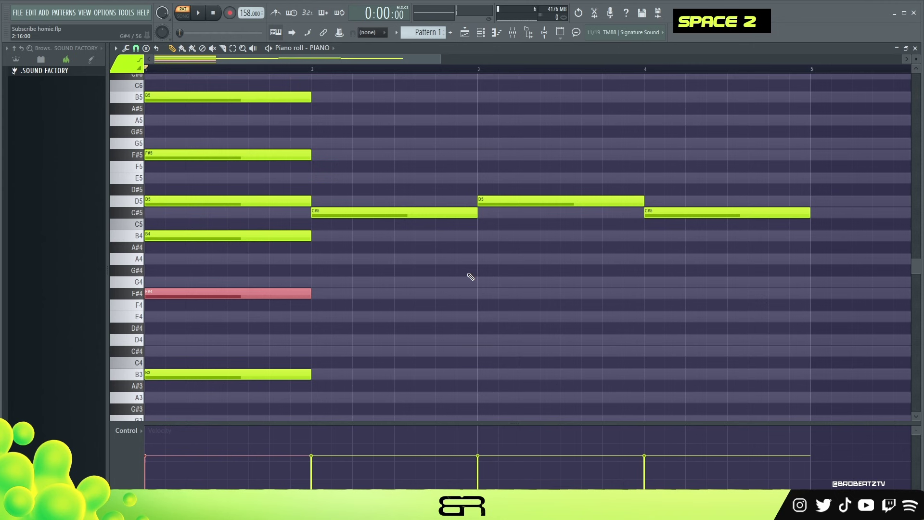
# Add F#4 and A4 notes below the C#5 in bar 2 to form its chord
pyautogui.rightClick(389, 339)
pyautogui.click(343, 292)
pyautogui.moveTo(368, 291); pyautogui.dragTo(340, 288)
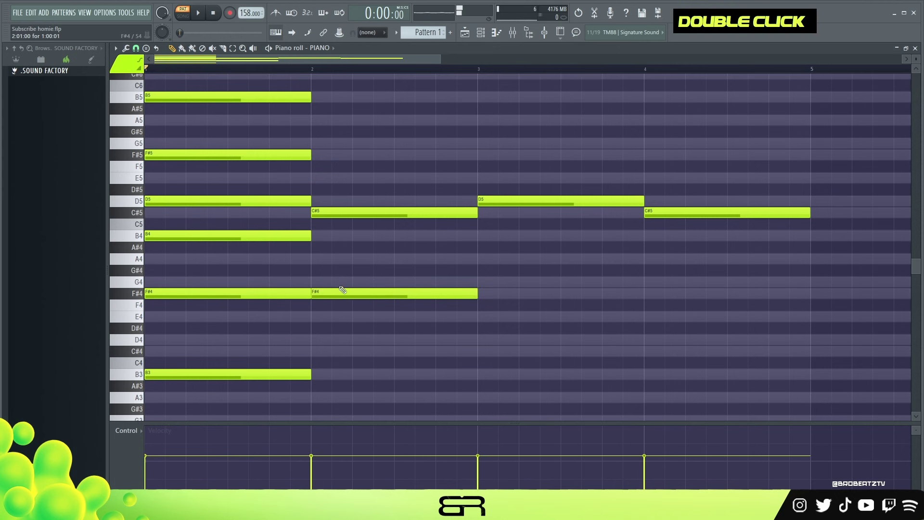
pyautogui.click(344, 259)
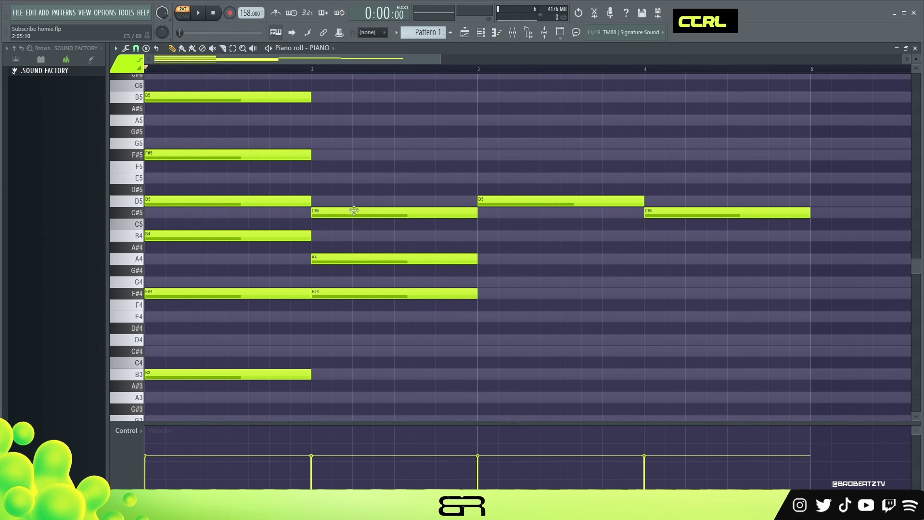
# Duplicate the A4 and C#5 notes in bar 2 one octave up to A5 and C#6, and play back the pattern
pyautogui.moveTo(353, 186); pyautogui.dragTo(340, 258)
pyautogui.keyDown('shift'); pyautogui.click(332, 260); pyautogui.keyUp('shift')
pyautogui.hotkey('ctrl', 'Up')
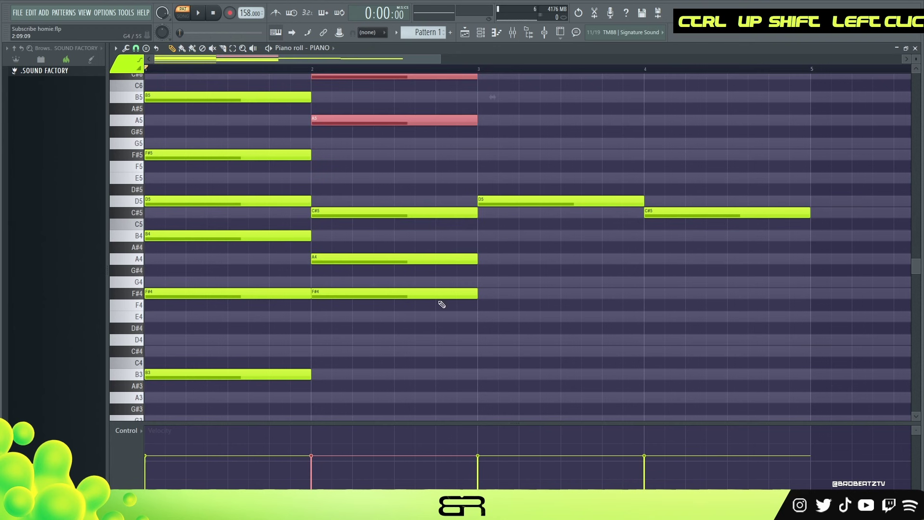
pyautogui.rightClick(536, 334)
pyautogui.press('space')
# Add an E5 note to the bar 2 chord and play back the pattern
pyautogui.press('space')
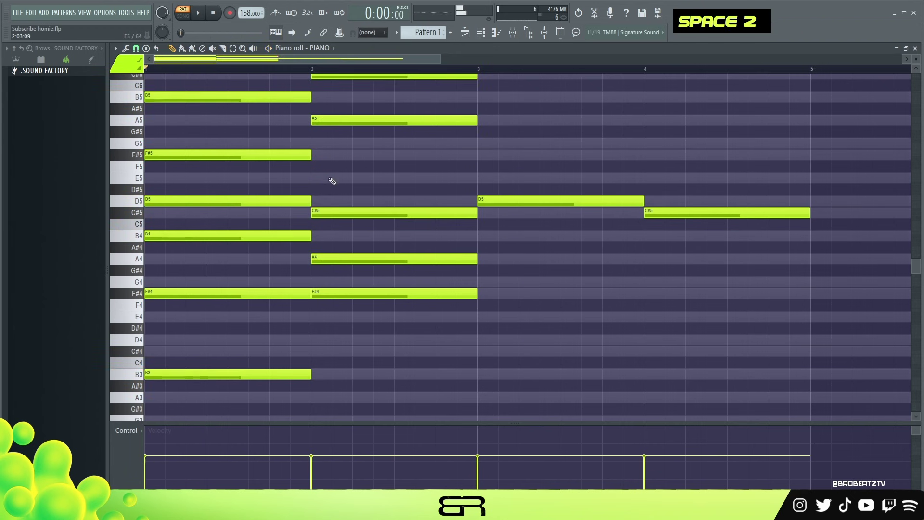
pyautogui.click(333, 178)
pyautogui.press('space')
pyautogui.scroll(1, 537, 289)
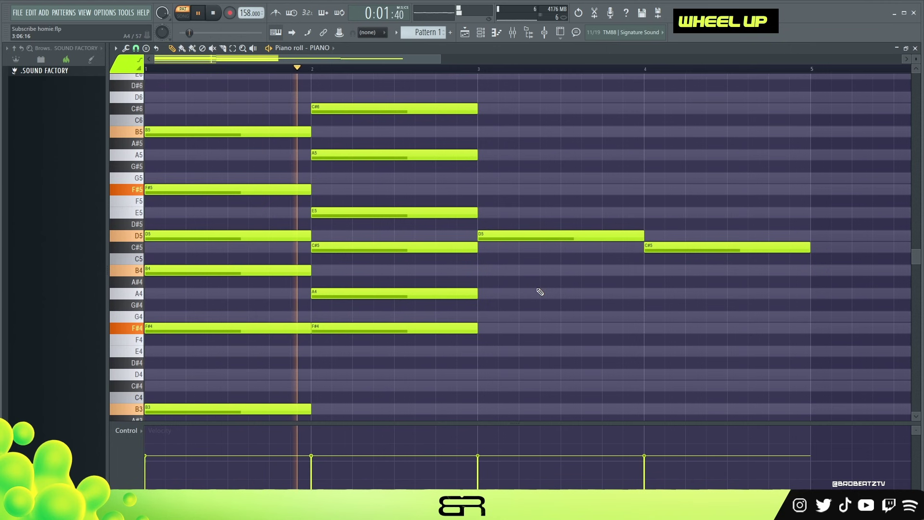
# Delete the A4 note from the bar 2 chord and play back the pattern
pyautogui.press('space')
pyautogui.rightClick(435, 294)
pyautogui.press('space')
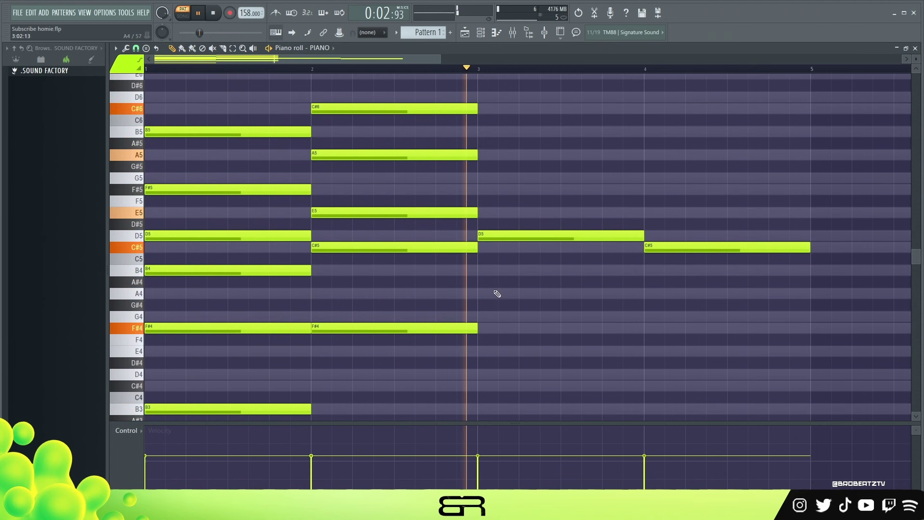
pyautogui.press('space')
# Copy the bar 2 chord into bar 3
pyautogui.moveTo(385, 103); pyautogui.dragTo(532, 330)
pyautogui.scroll(1, 536, 310)
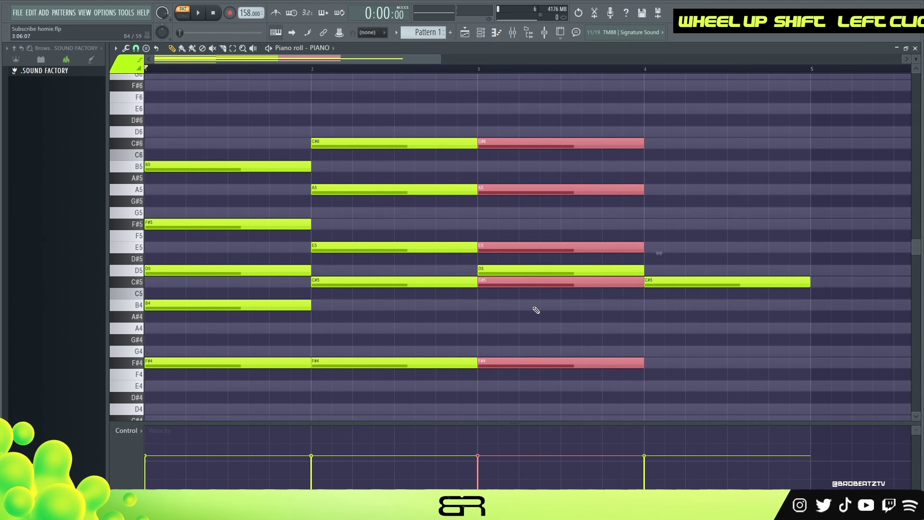
pyautogui.rightClick(503, 311)
# Reshape the bar 3 chord to G4, D5, F#5, B5 and D6, removing its C#5, and play it back
pyautogui.moveTo(505, 363); pyautogui.dragTo(505, 351)
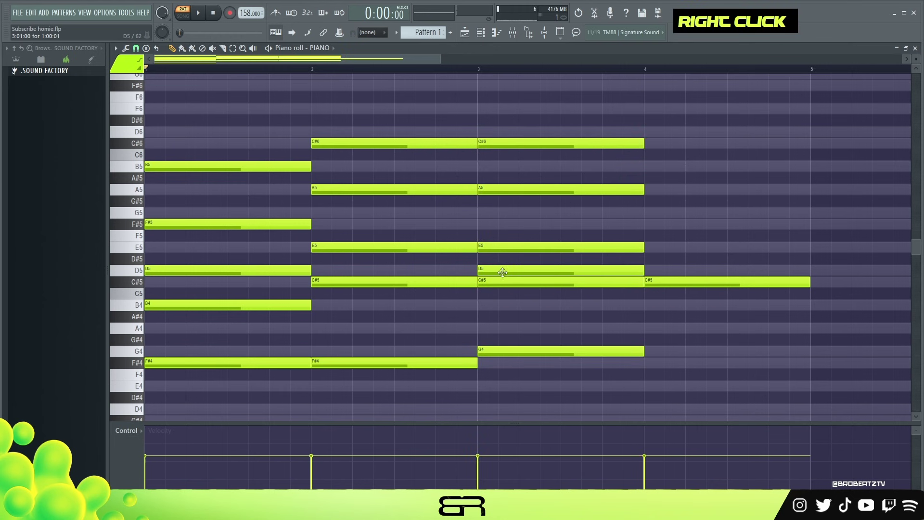
pyautogui.rightClick(497, 285)
pyautogui.moveTo(496, 251); pyautogui.dragTo(499, 224)
pyautogui.moveTo(501, 188); pyautogui.dragTo(503, 131)
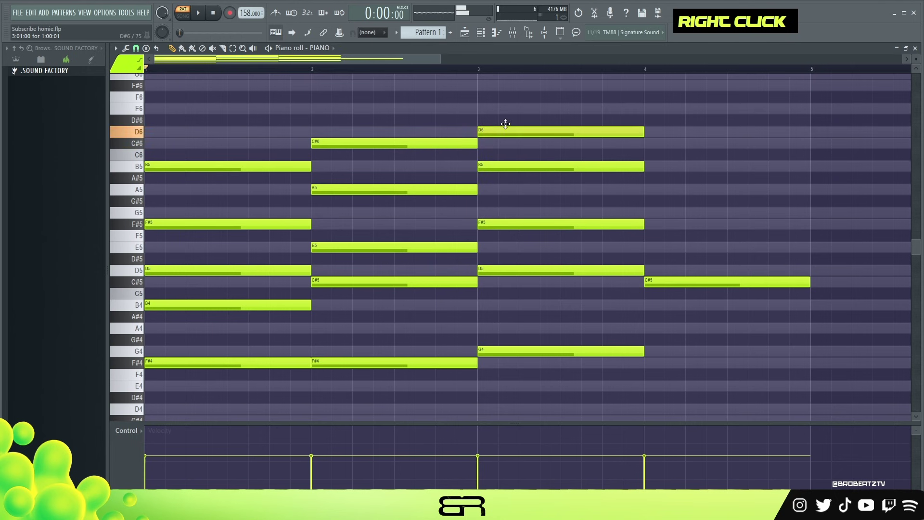
pyautogui.press('space')
pyautogui.moveTo(405, 104); pyautogui.dragTo(393, 309)
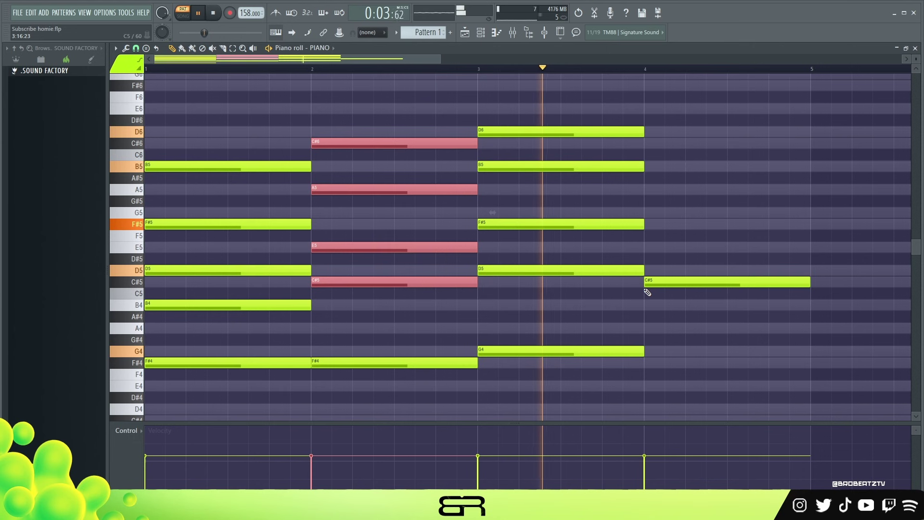
pyautogui.press('space')
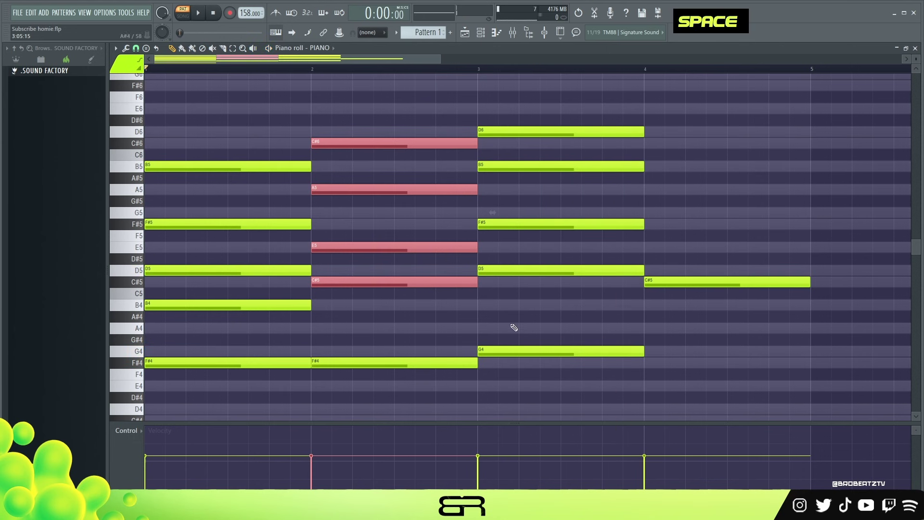
# Replace the single C#5 note in bar 4 with a copy of the bar 2 chord
pyautogui.rightClick(716, 304)
pyautogui.rightClick(715, 283)
pyautogui.moveTo(406, 103); pyautogui.dragTo(674, 372)
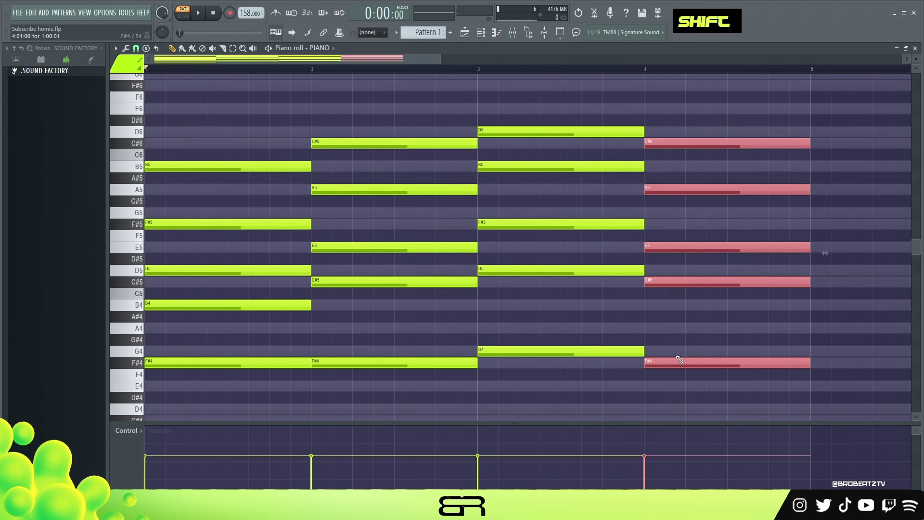
pyautogui.rightClick(683, 334)
# Duplicate the F#4 note in bar 4 two octaves up to F#6
pyautogui.keyDown('shift'); pyautogui.moveTo(685, 364); pyautogui.dragTo(662, 366); pyautogui.keyUp('shift')
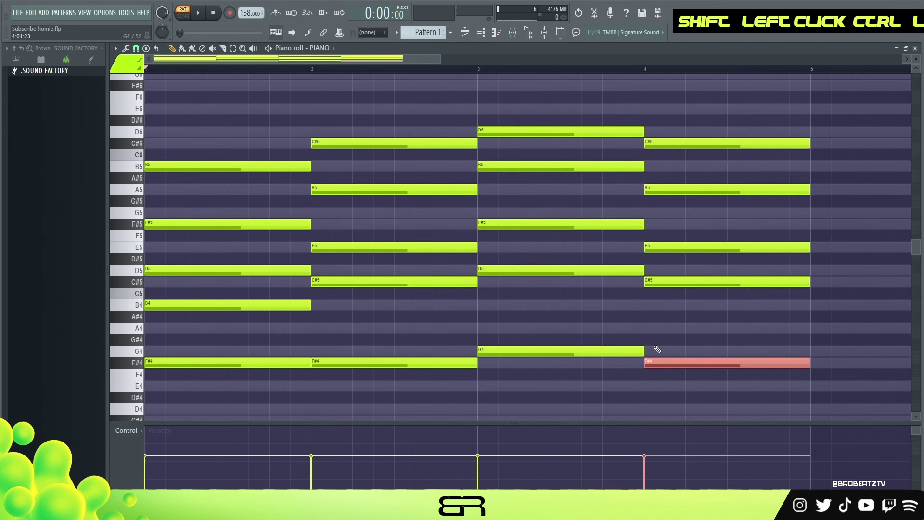
pyautogui.hotkey('ctrl', 'Up')
pyautogui.hotkey('ctrl', 'Up')
pyautogui.scroll(1, 670, 339)
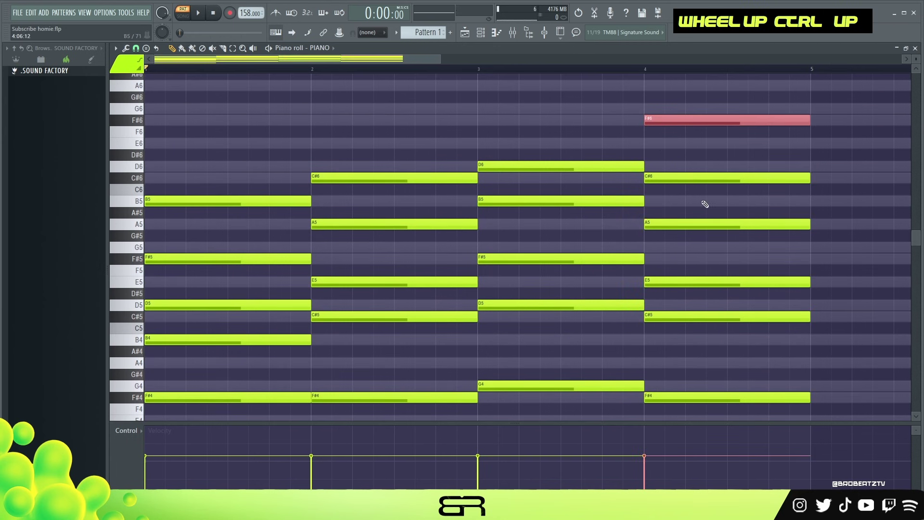
# Shift the duplicated bar 4 note down two octaves and return it to F#6
pyautogui.hotkey('ctrl', 'Down')
pyautogui.hotkey('ctrl', 'Down')
pyautogui.scroll(-2, 668, 330)
pyautogui.hotkey('ctrl', 'Up')
pyautogui.hotkey('ctrl', 'Up')
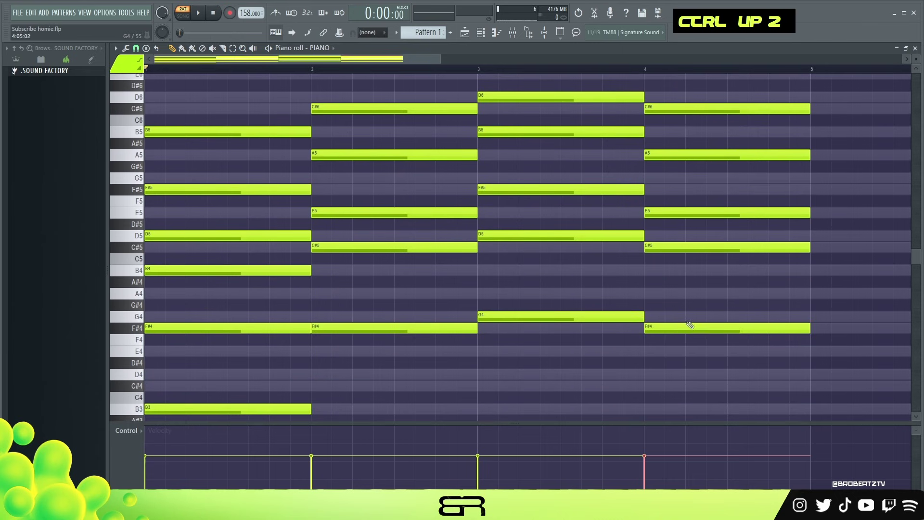
pyautogui.scroll(2, 653, 200)
pyautogui.moveTo(718, 116); pyautogui.dragTo(698, 151)
pyautogui.keyDown('shift'); pyautogui.click(732, 408); pyautogui.keyUp('shift')
pyautogui.rightClick(734, 408)
pyautogui.press('Delete')
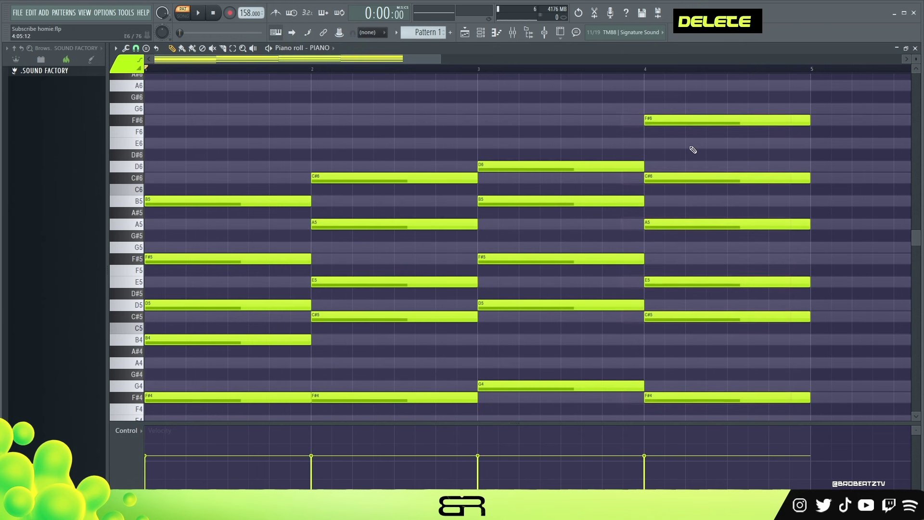
# Play back the four-bar chord progression with all four bars in view
pyautogui.scroll(-2, 437, 77)
pyautogui.scroll(2, 434, 89)
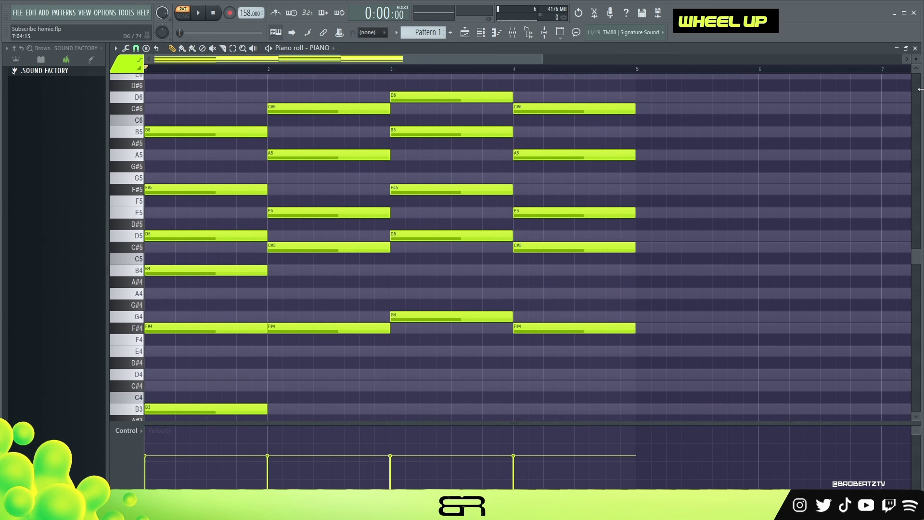
pyautogui.scroll(3, 919, 89)
pyautogui.press('space')
pyautogui.rightClick(723, 226)
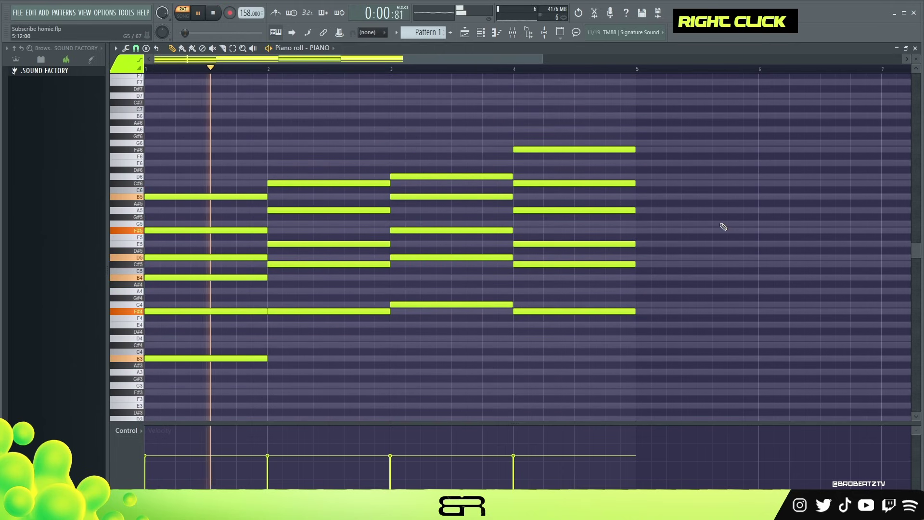
# Select all notes, lower their velocity slightly and play back the pattern
pyautogui.press('ctrl')
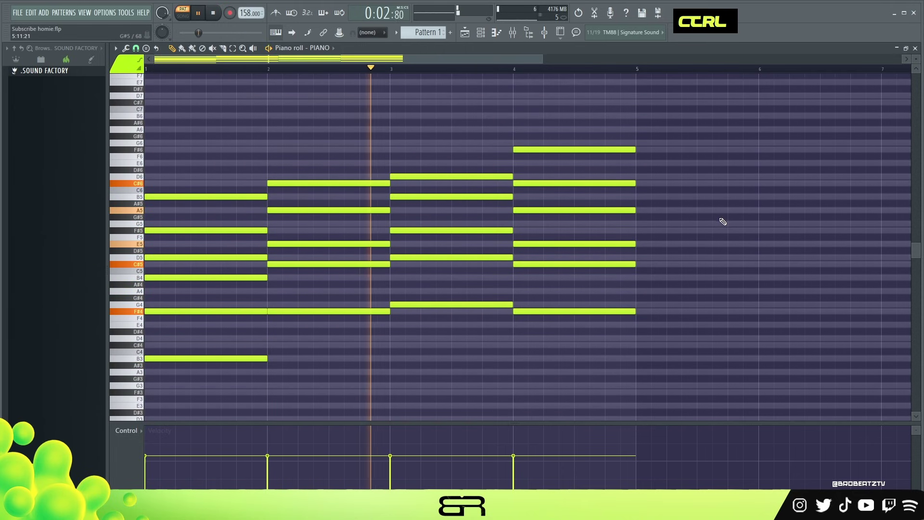
pyautogui.press('alt')
pyautogui.scroll(-2, 718, 235)
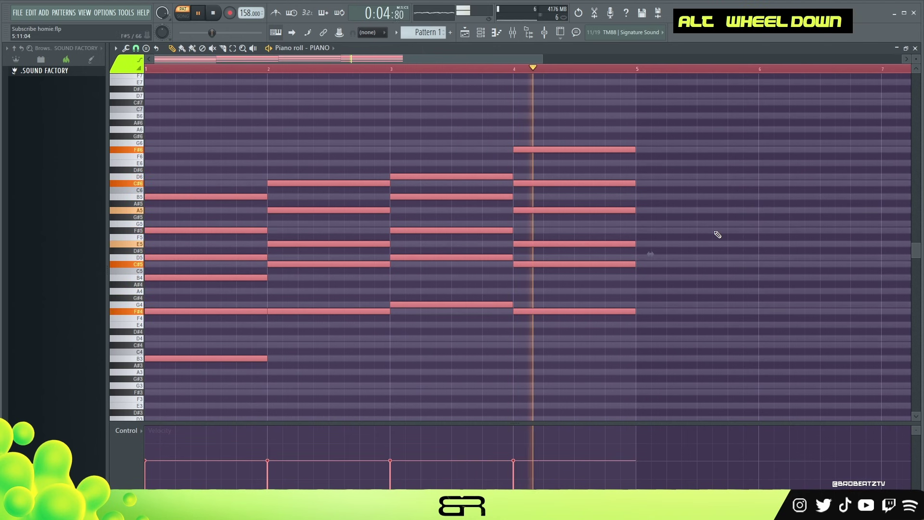
pyautogui.hotkey('alt', '2')
pyautogui.press('space')
pyautogui.press('space')
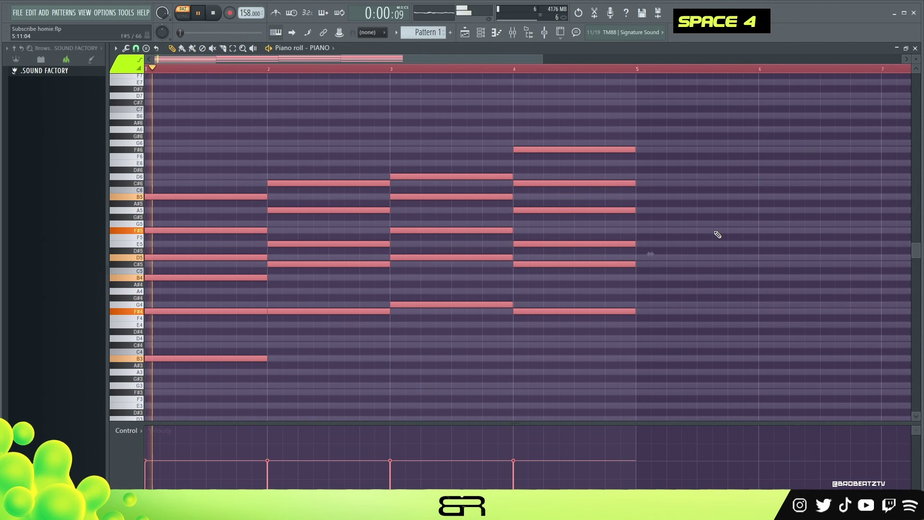
pyautogui.press('space')
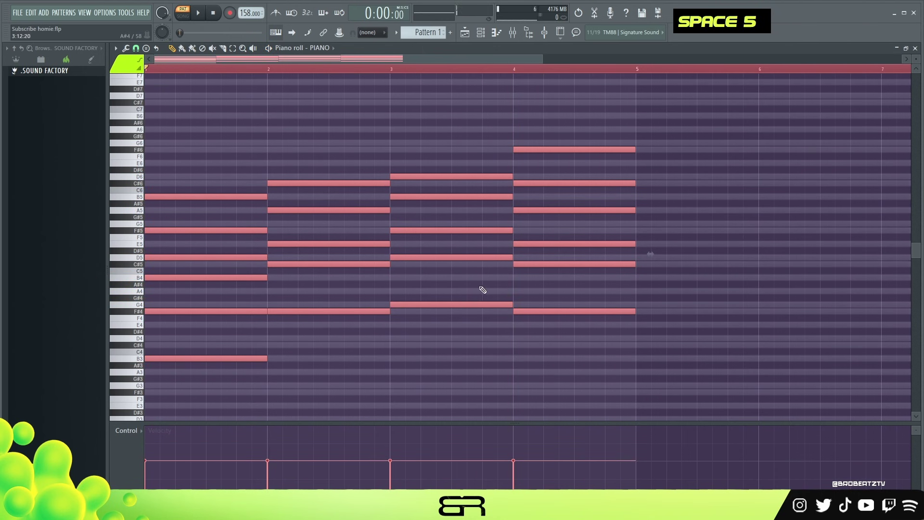
# Raise the velocity of all notes to maximum for a playback comparison, and restore the lowered velocity
pyautogui.keyDown('alt'); pyautogui.scroll(5, 324, 331); pyautogui.keyUp('alt')
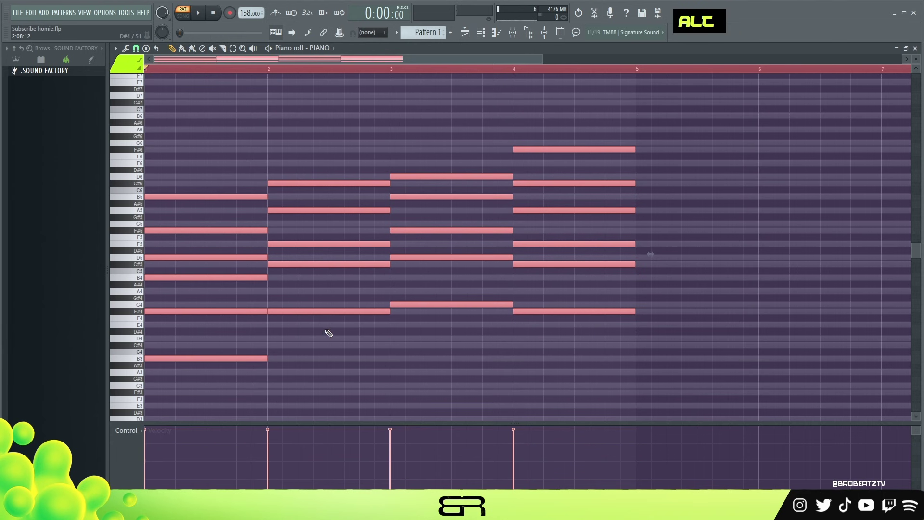
pyautogui.press('space')
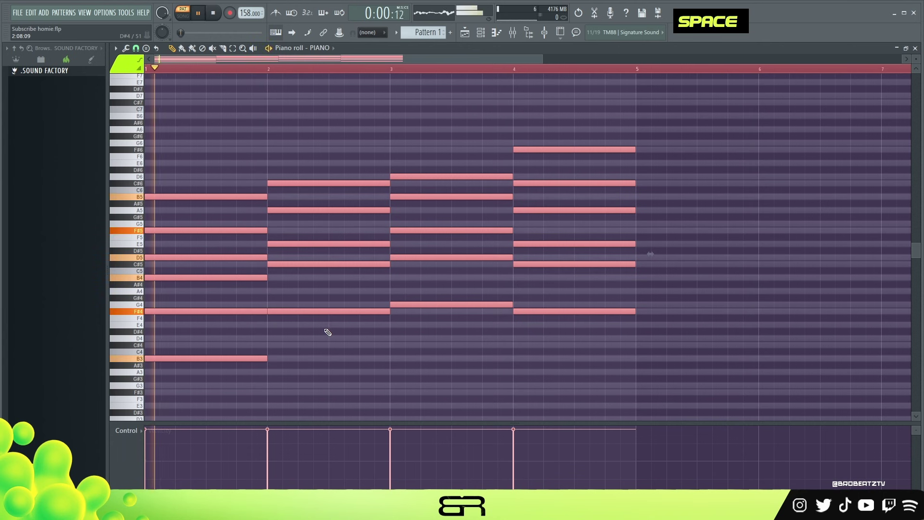
pyautogui.press('space')
pyautogui.keyDown('alt'); pyautogui.scroll(-6, 349, 248); pyautogui.keyUp('alt')
pyautogui.keyDown('alt'); pyautogui.scroll(2, 352, 259); pyautogui.keyUp('alt')
# Duplicate the four-bar progression into bars 5 to 8 and delete the F#6 note in bar 8
pyautogui.keyDown('shift'); pyautogui.moveTo(202, 276); pyautogui.dragTo(663, 270); pyautogui.keyUp('shift')
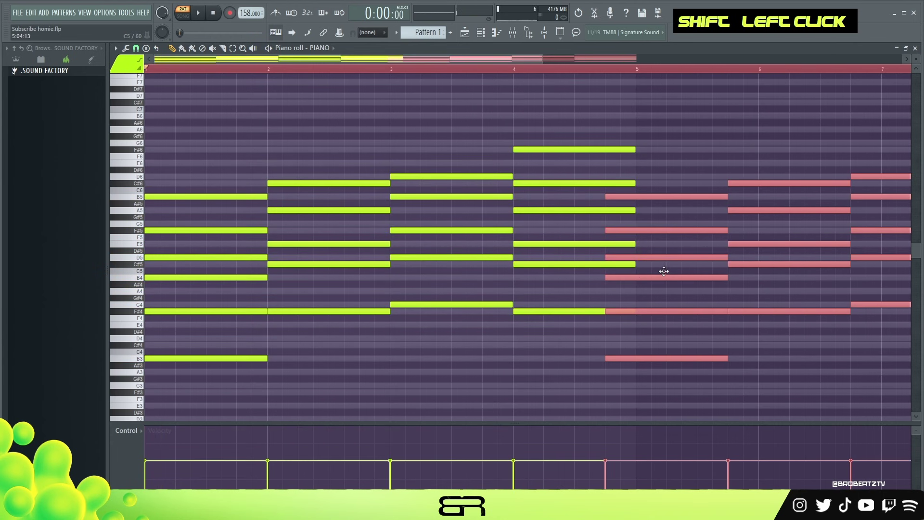
pyautogui.moveTo(382, 60); pyautogui.dragTo(597, 63)
pyautogui.rightClick(606, 149)
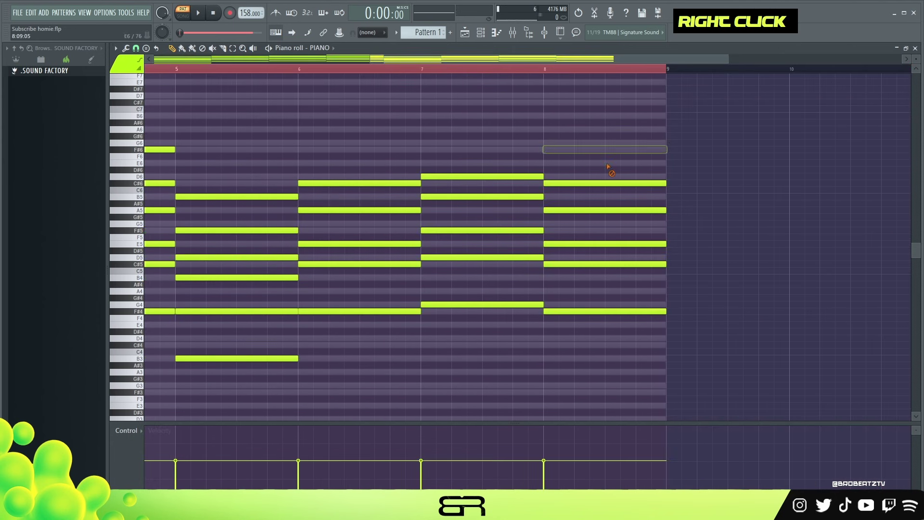
# Lengthen the chords in bars 3 and 7 by one beat and trim the starts of the bar 4 and 8 chords to match
pyautogui.scroll(-3, 474, 72)
pyautogui.keyDown('alt'); pyautogui.rightClick(181, 192); pyautogui.keyUp('alt')
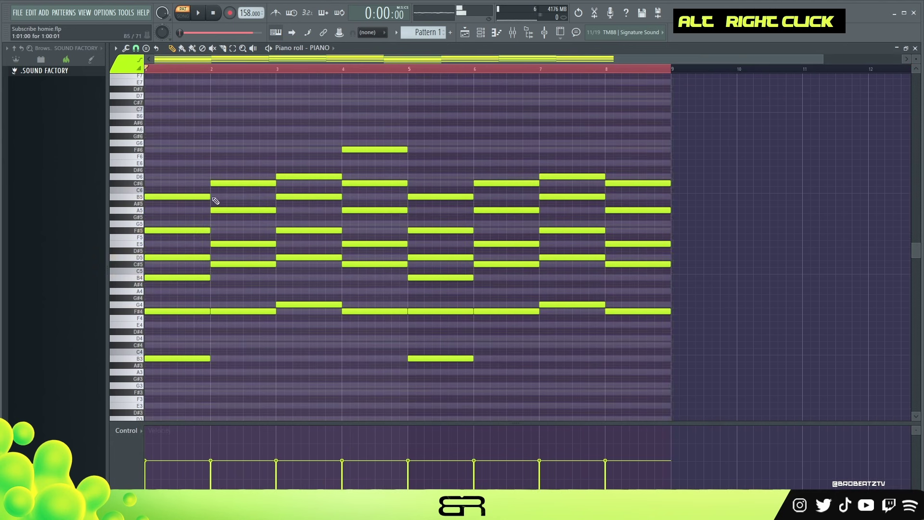
pyautogui.keyDown('alt'); pyautogui.rightClick(299, 195); pyautogui.keyUp('alt')
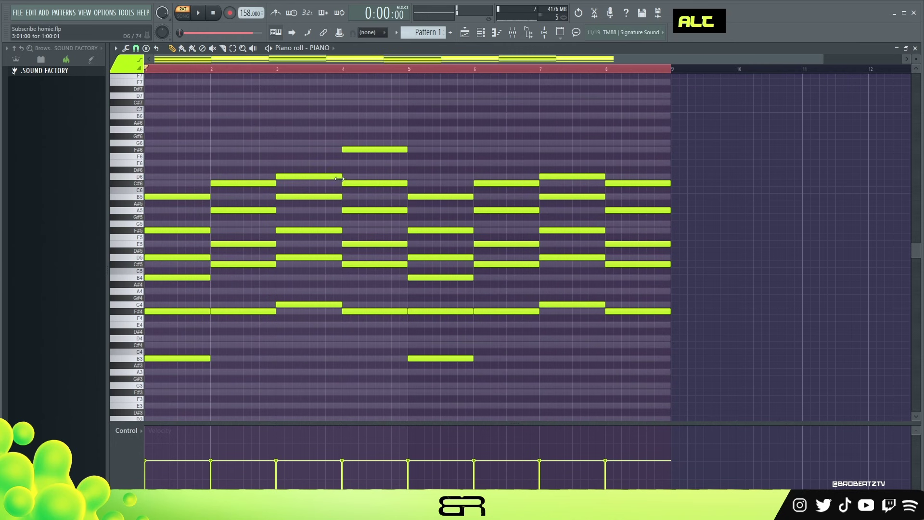
pyautogui.keyDown('shift'); pyautogui.moveTo(340, 176); pyautogui.dragTo(361, 151); pyautogui.keyUp('shift')
pyautogui.hotkey('ctrl', 'q')
pyautogui.hotkey('ctrl', 'a')
pyautogui.hotkey('ctrl', 'd')
pyautogui.keyDown('shift'); pyautogui.moveTo(605, 184); pyautogui.dragTo(623, 187); pyautogui.keyUp('shift')
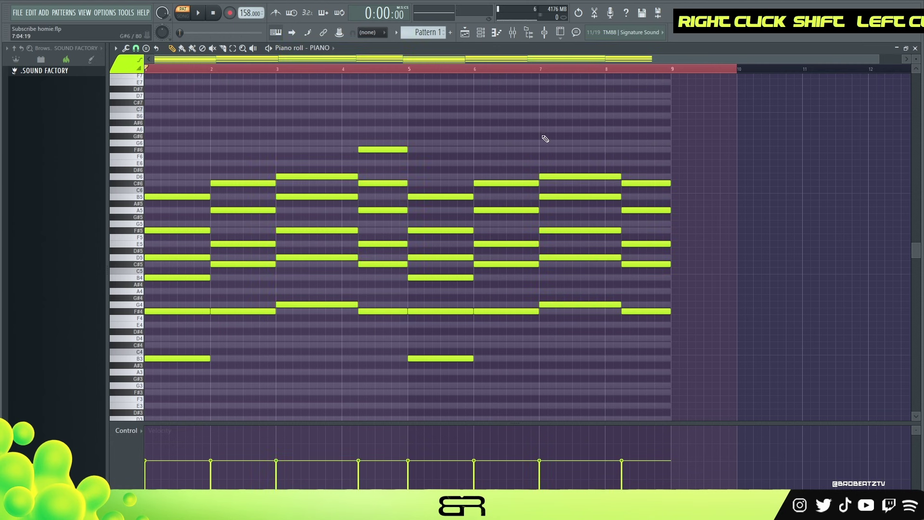
# Play back the full eight-bar progression
pyautogui.press('space')
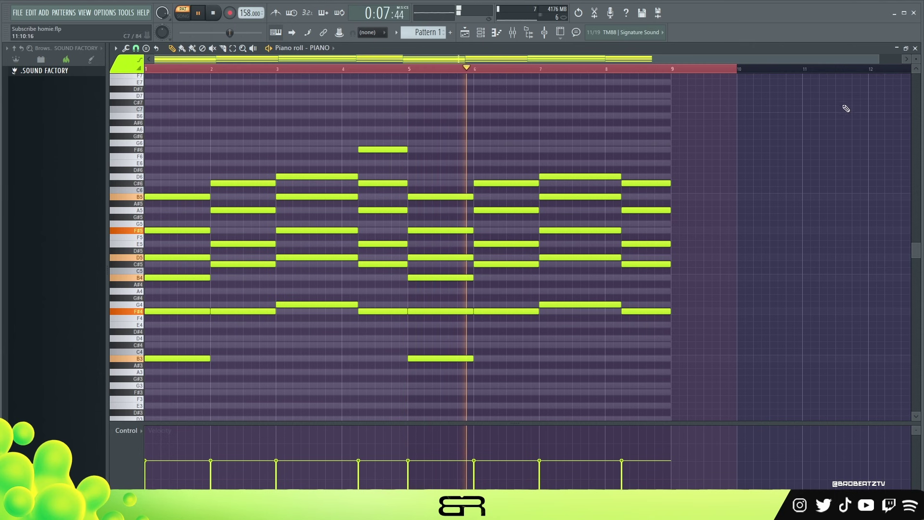
pyautogui.moveTo(878, 59); pyautogui.dragTo(678, 76)
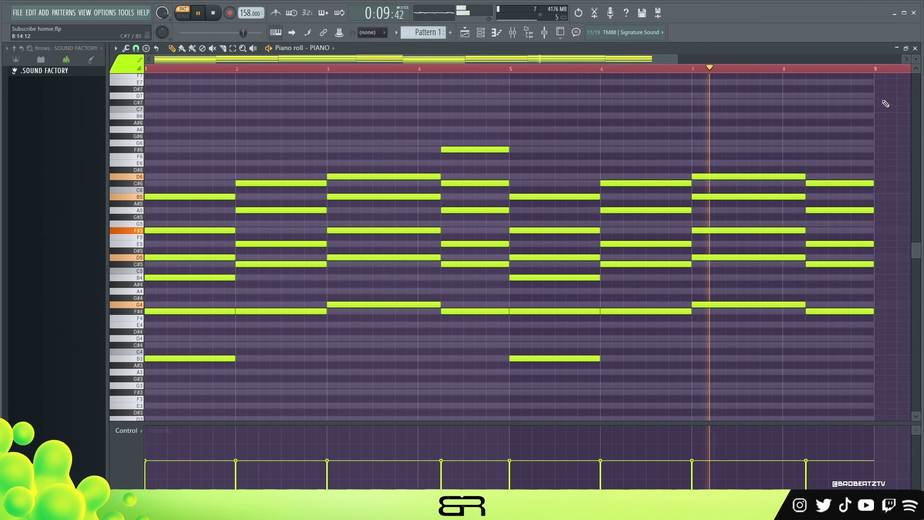
pyautogui.scroll(2, 875, 170)
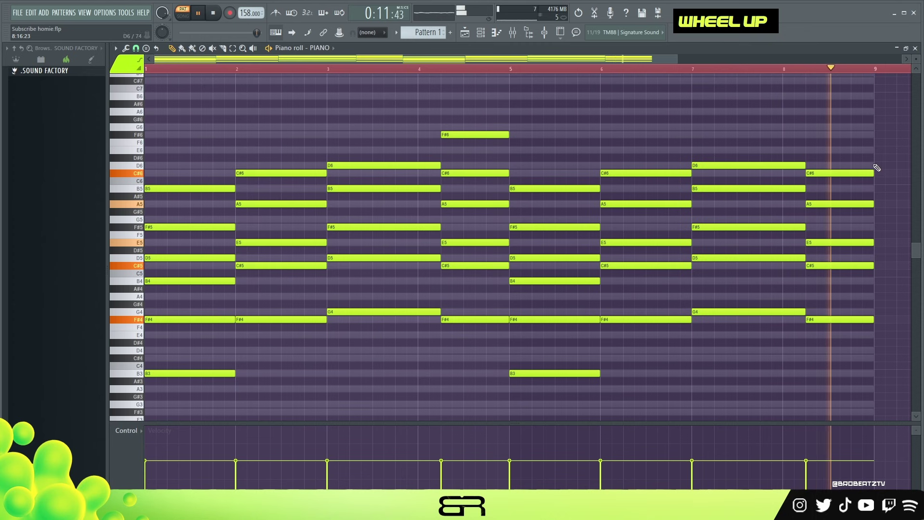
pyautogui.press('space')
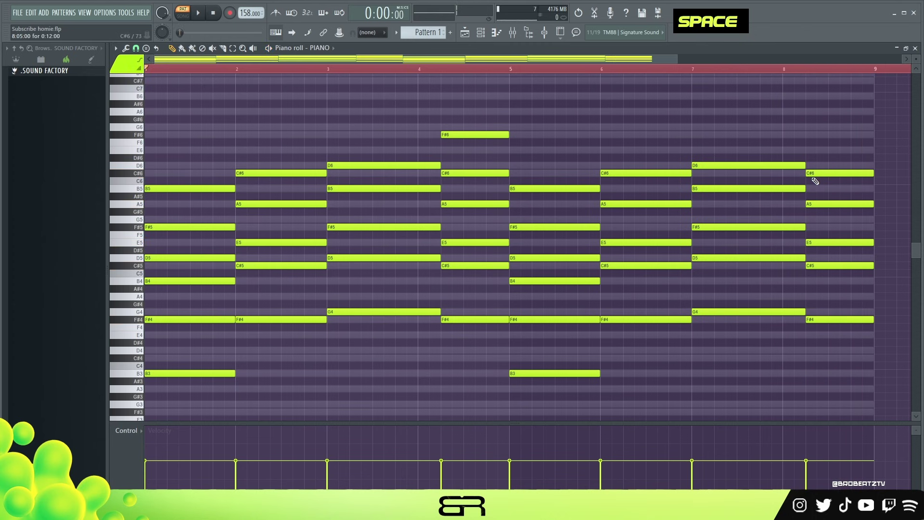
# Examine the chords in the first bars by selecting their notes and clearing the selection
pyautogui.moveTo(876, 100); pyautogui.dragTo(165, 406)
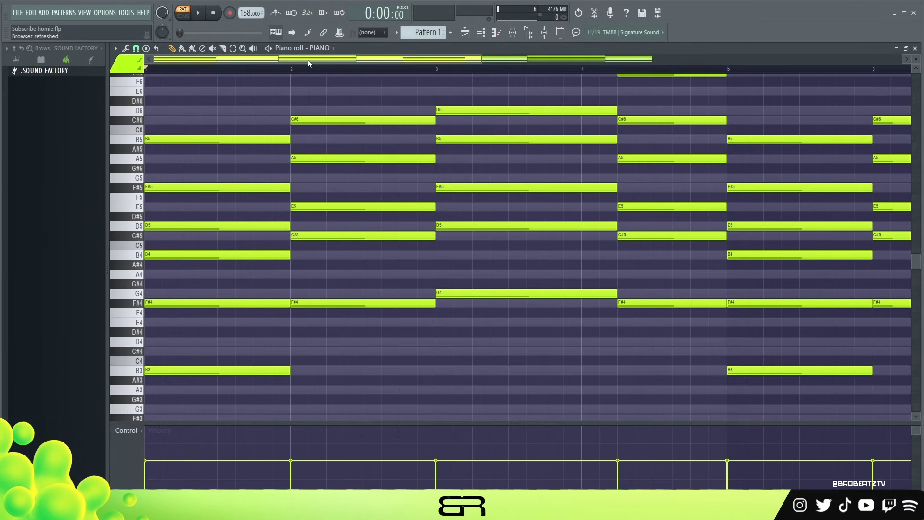
pyautogui.moveTo(313, 87); pyautogui.dragTo(508, 347)
pyautogui.rightClick(511, 342)
pyautogui.moveTo(341, 89); pyautogui.dragTo(368, 346)
pyautogui.rightClick(259, 321)
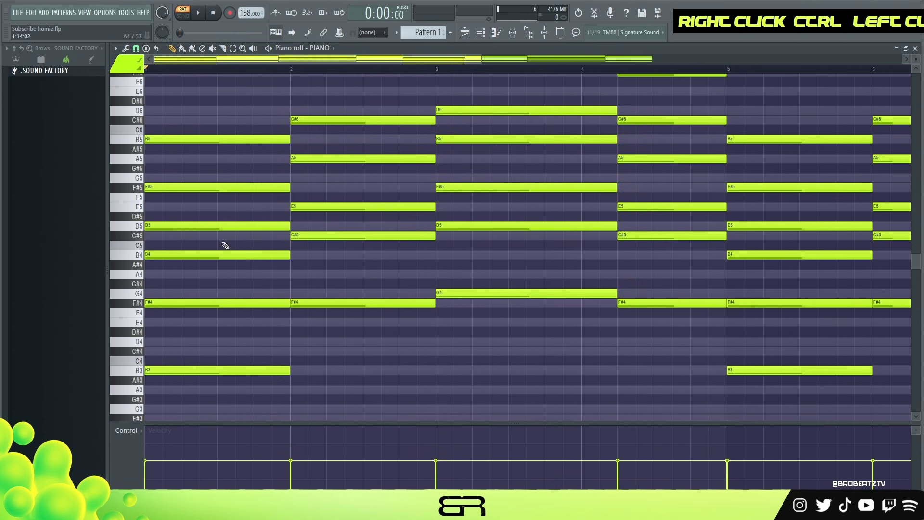
# Select the lowest note of each of the first four chords to review the bass line, and clear the selection
pyautogui.keyDown('ctrl'); pyautogui.click(246, 369); pyautogui.keyUp('ctrl')
pyautogui.keyDown('ctrl'); pyautogui.keyDown('shift'); pyautogui.click(366, 303); pyautogui.keyUp('shift'); pyautogui.keyUp('ctrl')
pyautogui.keyDown('ctrl'); pyautogui.keyDown('shift'); pyautogui.click(591, 293); pyautogui.keyUp('shift'); pyautogui.keyUp('ctrl')
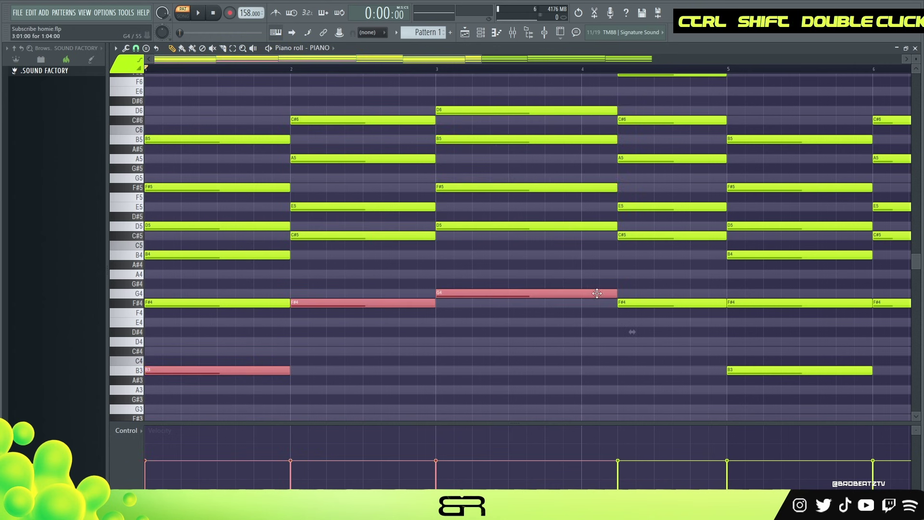
pyautogui.keyDown('ctrl'); pyautogui.keyDown('shift'); pyautogui.click(624, 303); pyautogui.keyUp('shift'); pyautogui.keyUp('ctrl')
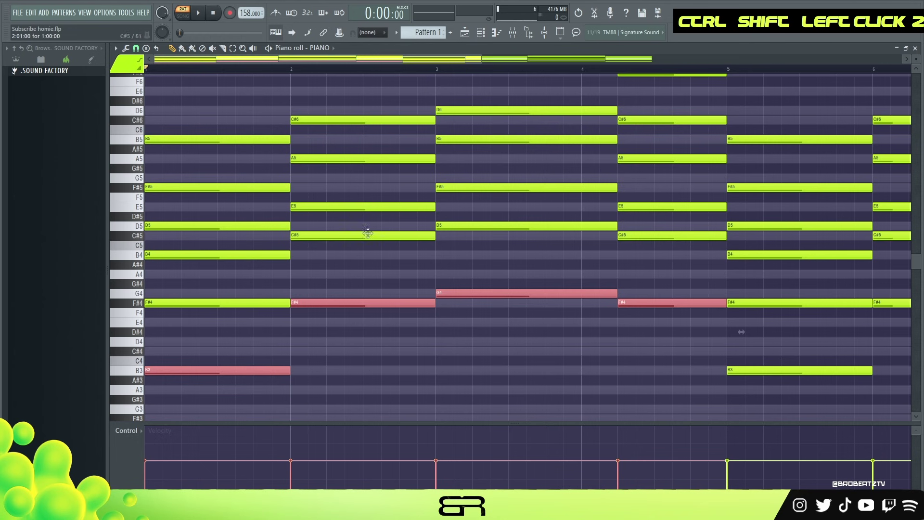
pyautogui.rightClick(470, 353)
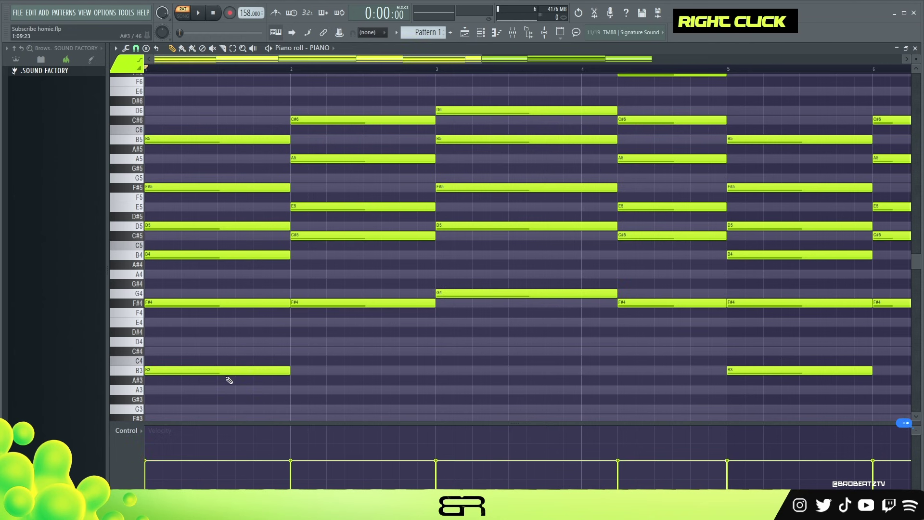
# Examine the B, D and F# notes that make up the first chord
pyautogui.keyDown('ctrl'); pyautogui.moveTo(195, 347); pyautogui.dragTo(193, 376); pyautogui.keyUp('ctrl')
pyautogui.rightClick(194, 380)
pyautogui.keyDown('ctrl'); pyautogui.click(197, 255); pyautogui.keyUp('ctrl')
pyautogui.keyDown('ctrl'); pyautogui.keyDown('shift'); pyautogui.click(197, 226); pyautogui.keyUp('shift'); pyautogui.keyUp('ctrl')
pyautogui.keyDown('ctrl'); pyautogui.keyDown('shift'); pyautogui.click(198, 187); pyautogui.keyUp('shift'); pyautogui.keyUp('ctrl')
pyautogui.moveTo(147, 174)
pyautogui.keyDown('ctrl'); pyautogui.mouseDown()
pyautogui.moveTo(250, 262)
pyautogui.moveTo(284, 260)
pyautogui.mouseUp(); pyautogui.keyUp('ctrl')
pyautogui.rightClick(277, 262)
# Select the B4, B5 and B3 notes of the first chord to compare their octaves
pyautogui.keyDown('ctrl'); pyautogui.keyDown('shift'); pyautogui.click(262, 255); pyautogui.keyUp('shift'); pyautogui.keyUp('ctrl')
pyautogui.keyDown('ctrl'); pyautogui.keyDown('shift'); pyautogui.click(202, 139); pyautogui.keyUp('shift'); pyautogui.keyUp('ctrl')
pyautogui.keyDown('ctrl'); pyautogui.keyDown('shift'); pyautogui.click(230, 369); pyautogui.keyUp('shift'); pyautogui.keyUp('ctrl')
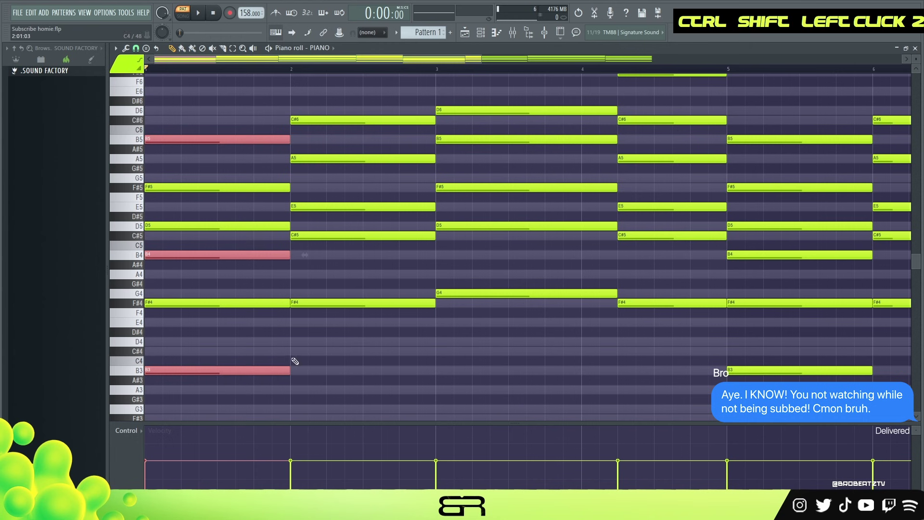
# Delete the C#5, E5, A5 and C#6 notes of the second chord, keeping only its F#4
pyautogui.rightClick(333, 349)
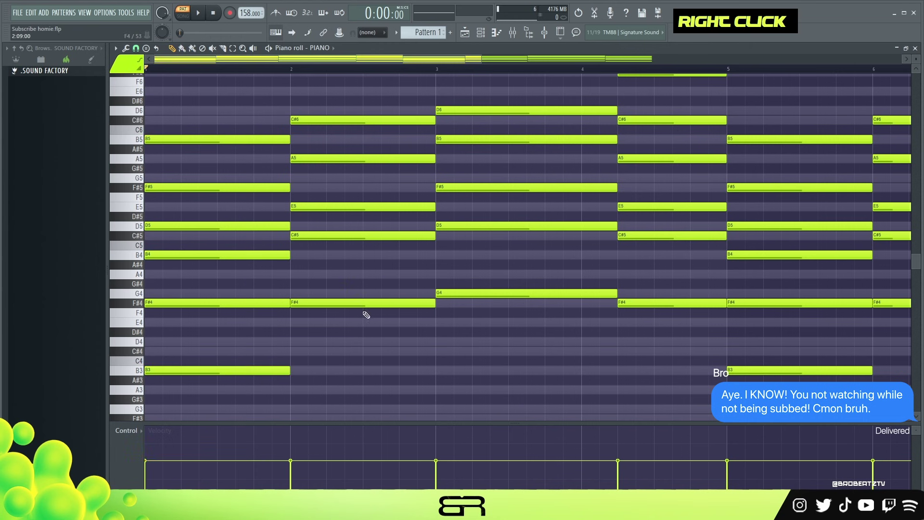
pyautogui.keyDown('ctrl'); pyautogui.click(357, 303); pyautogui.keyUp('ctrl')
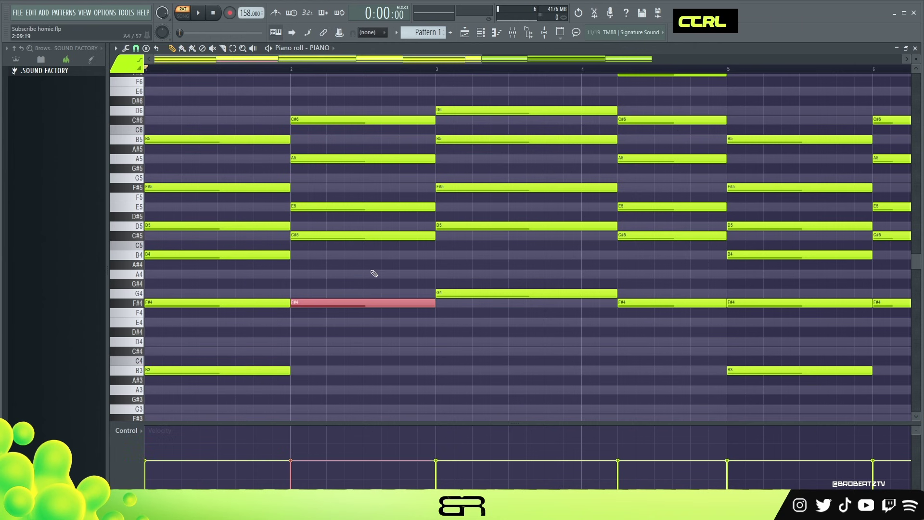
pyautogui.rightClick(368, 235)
pyautogui.rightClick(364, 207)
pyautogui.rightClick(359, 158)
pyautogui.rightClick(354, 119)
# Add A4 and C#5 copies above the second chord's F#4, and duplicate both an octave higher as A5 and C#6
pyautogui.keyDown('ctrl'); pyautogui.click(323, 303); pyautogui.keyUp('ctrl')
pyautogui.keyDown('shift'); pyautogui.moveTo(323, 303); pyautogui.dragTo(317, 246); pyautogui.keyUp('shift')
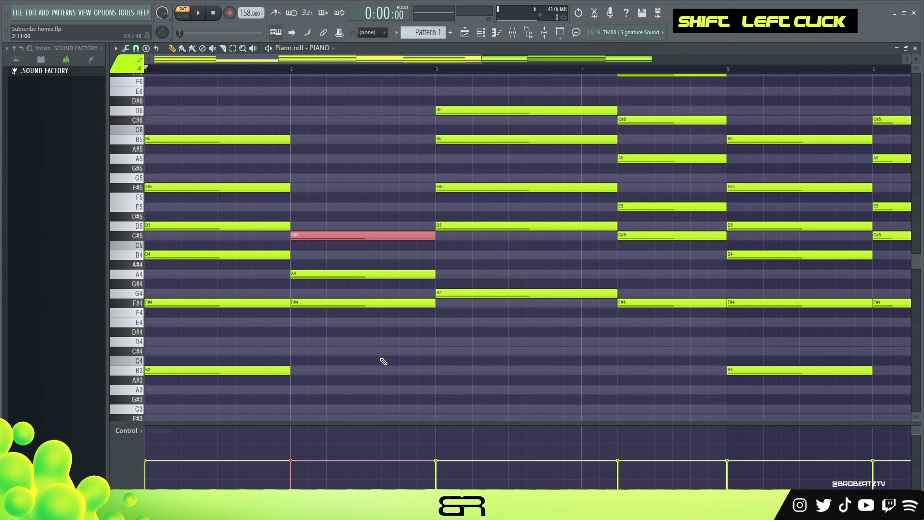
pyautogui.keyDown('ctrl'); pyautogui.click(343, 274); pyautogui.keyUp('ctrl')
pyautogui.keyDown('shift'); pyautogui.click(342, 274); pyautogui.keyUp('shift')
pyautogui.hotkey('ctrl', 'Up')
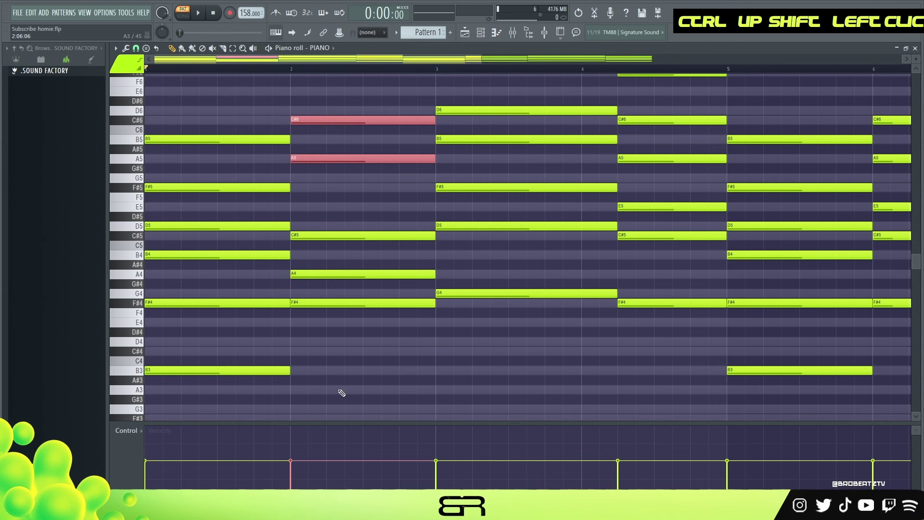
pyautogui.rightClick(356, 396)
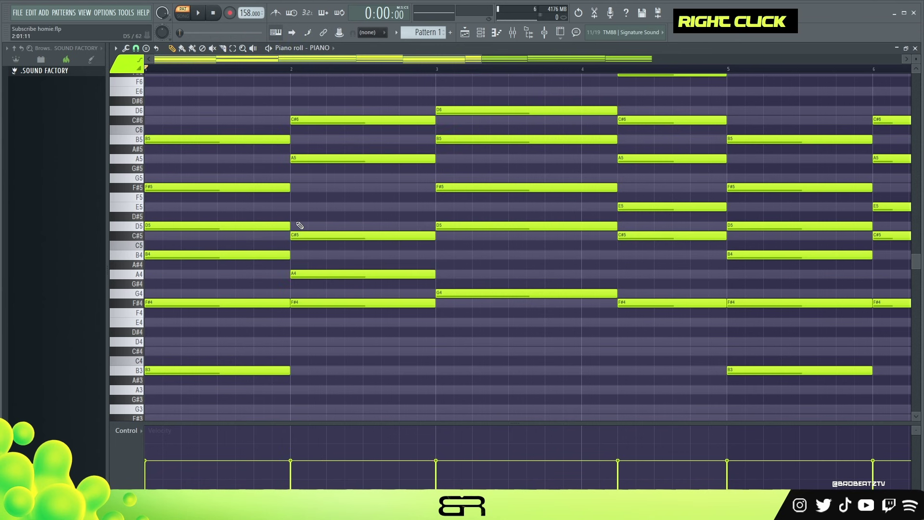
# Copy the second chord's F#4 up to E5, and delete the chord's A4
pyautogui.keyDown('ctrl'); pyautogui.click(304, 302); pyautogui.keyUp('ctrl')
pyautogui.keyDown('shift'); pyautogui.moveTo(304, 301); pyautogui.dragTo(293, 208); pyautogui.keyUp('shift')
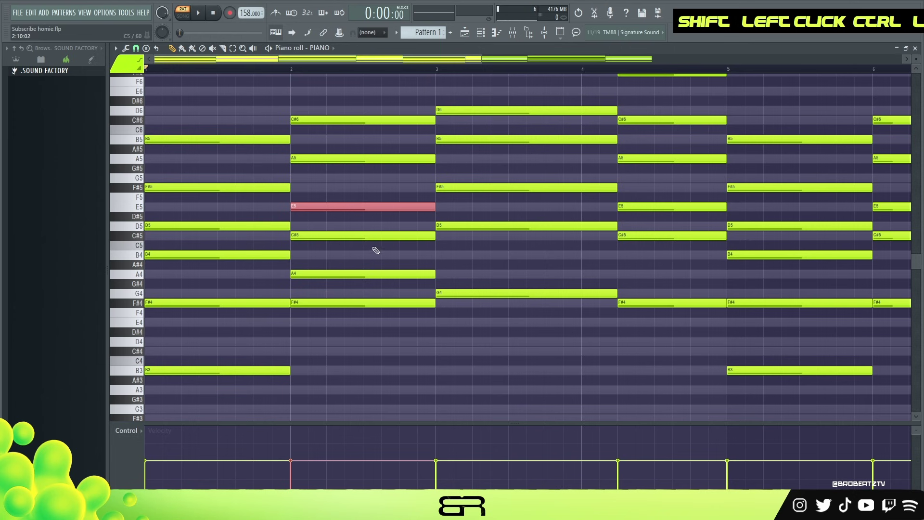
pyautogui.rightClick(328, 188)
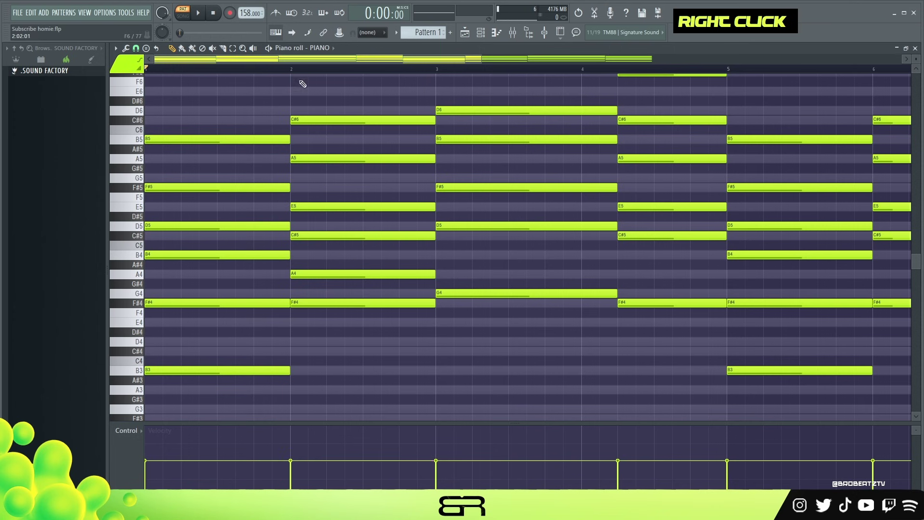
pyautogui.rightClick(338, 277)
# Play back the second chord to hear how it sounds
pyautogui.press('space')
pyautogui.keyDown('alt'); pyautogui.rightClick(324, 190); pyautogui.keyUp('alt')
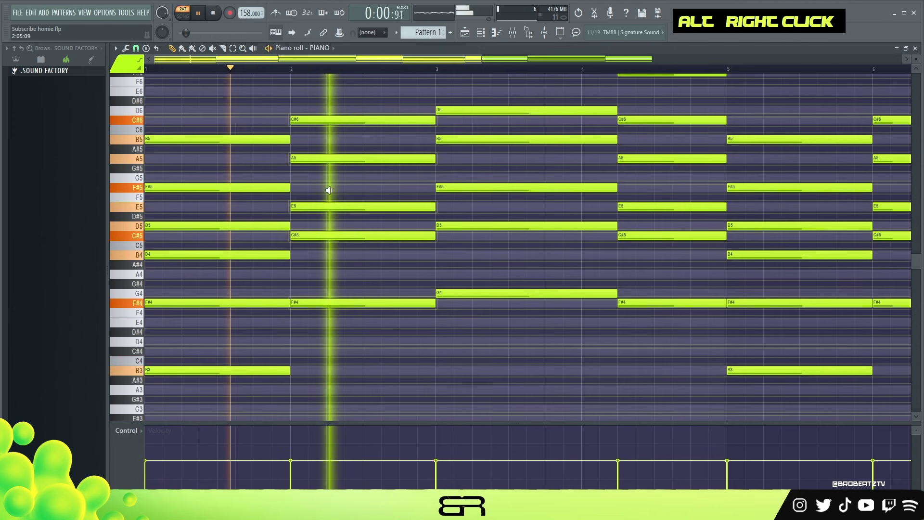
pyautogui.press('space')
# Check the piano roll of the second PIANO channel, and return to the first PIANO channel's chords
pyautogui.click(482, 33)
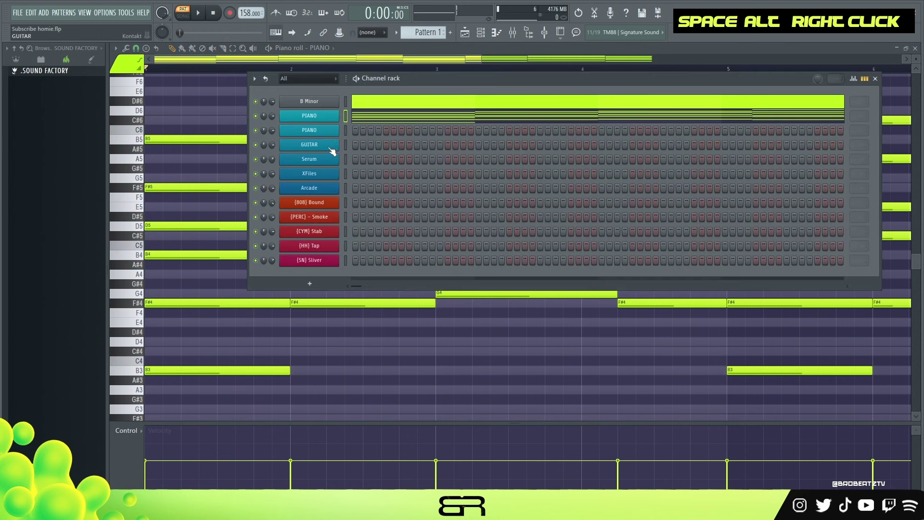
pyautogui.rightClick(339, 125)
pyautogui.click(361, 131)
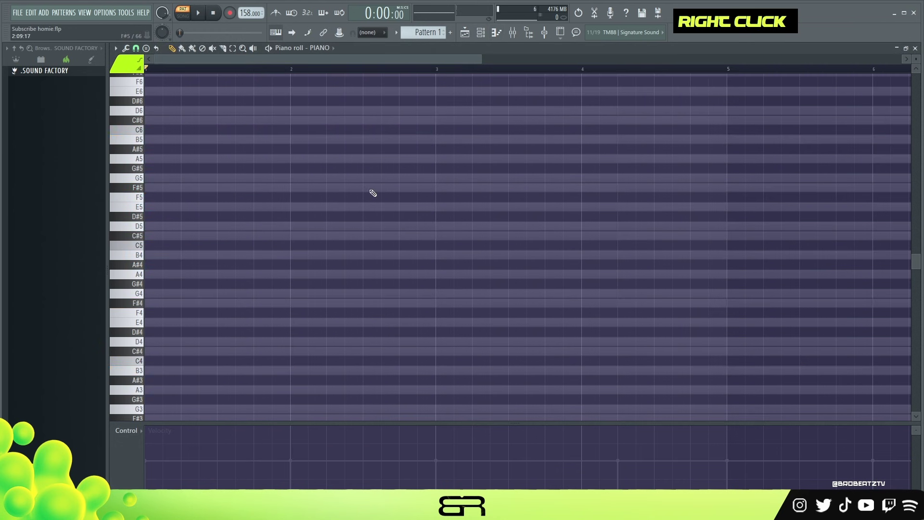
pyautogui.click(481, 35)
pyautogui.click(370, 122)
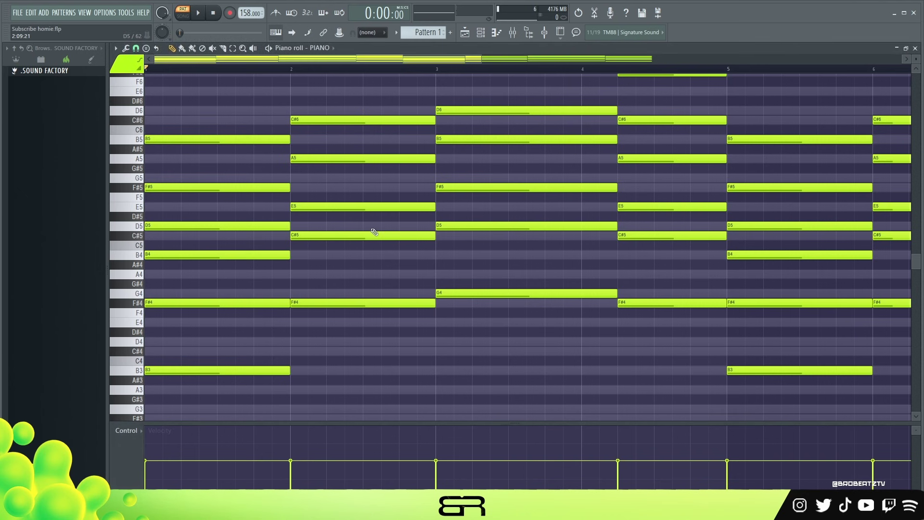
pyautogui.moveTo(369, 87); pyautogui.dragTo(561, 371)
pyautogui.rightClick(560, 371)
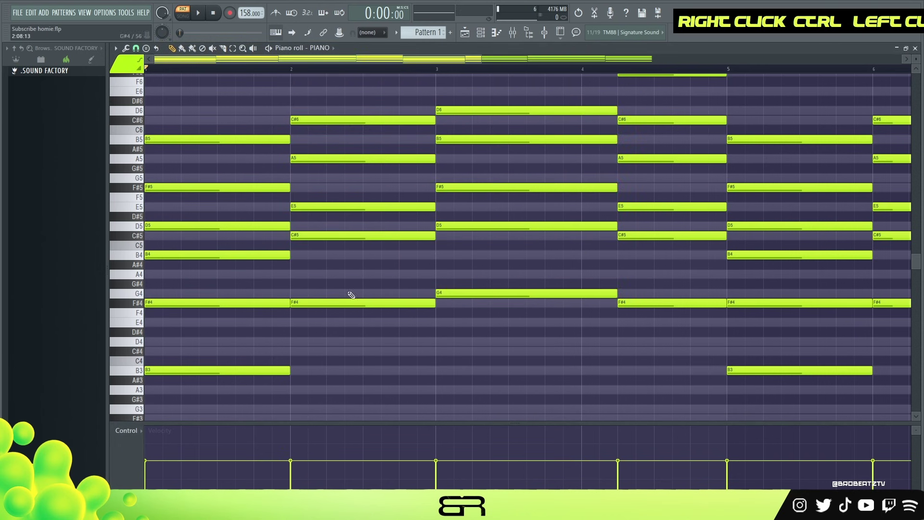
# Copy the second chord's E5 and the third chord's F#5 into the second PIANO channel as short notes
pyautogui.keyDown('ctrl'); pyautogui.click(363, 207); pyautogui.keyUp('ctrl')
pyautogui.keyDown('ctrl'); pyautogui.keyDown('shift'); pyautogui.click(474, 187); pyautogui.keyUp('shift'); pyautogui.keyUp('ctrl')
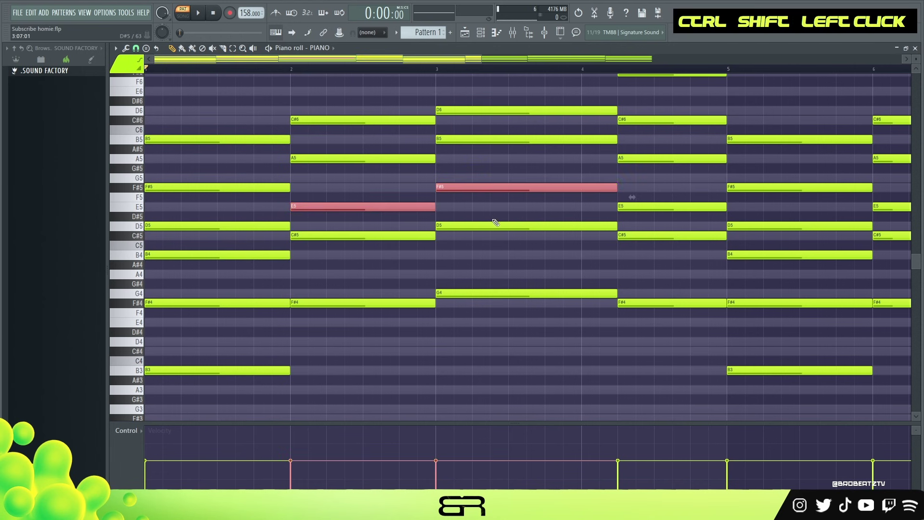
pyautogui.hotkey('ctrl', 'c')
pyautogui.click(482, 39)
pyautogui.rightClick(363, 130)
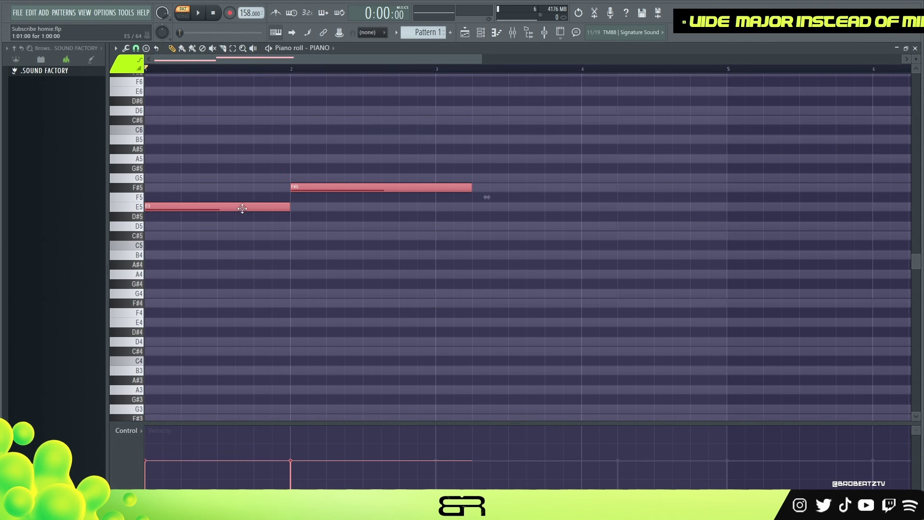
pyautogui.moveTo(243, 208); pyautogui.dragTo(385, 206)
pyautogui.hotkey('shift', 'd')
pyautogui.rightClick(352, 221)
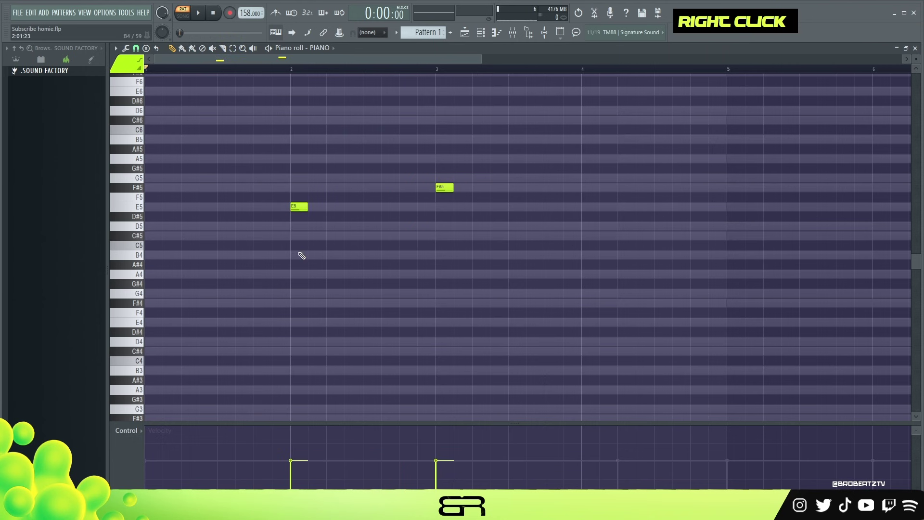
pyautogui.click(255, 179)
pyautogui.click(275, 188)
pyautogui.rightClick(321, 189)
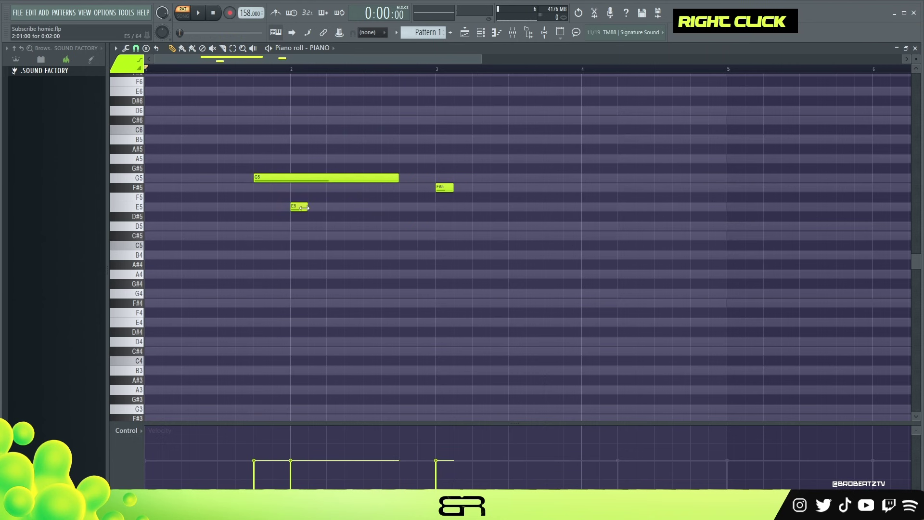
pyautogui.rightClick(263, 178)
pyautogui.click(256, 178)
pyautogui.click(272, 188)
pyautogui.click(263, 236)
pyautogui.click(281, 226)
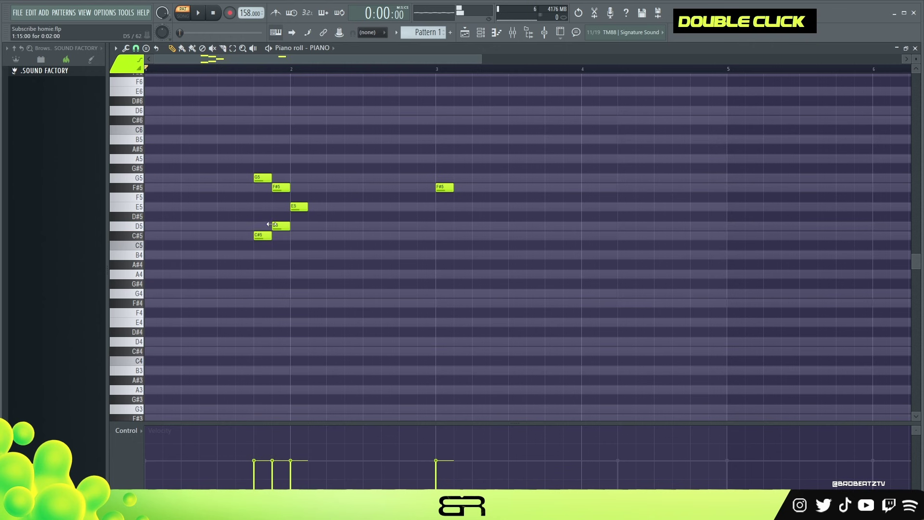
pyautogui.rightClick(280, 226)
pyautogui.rightClick(264, 236)
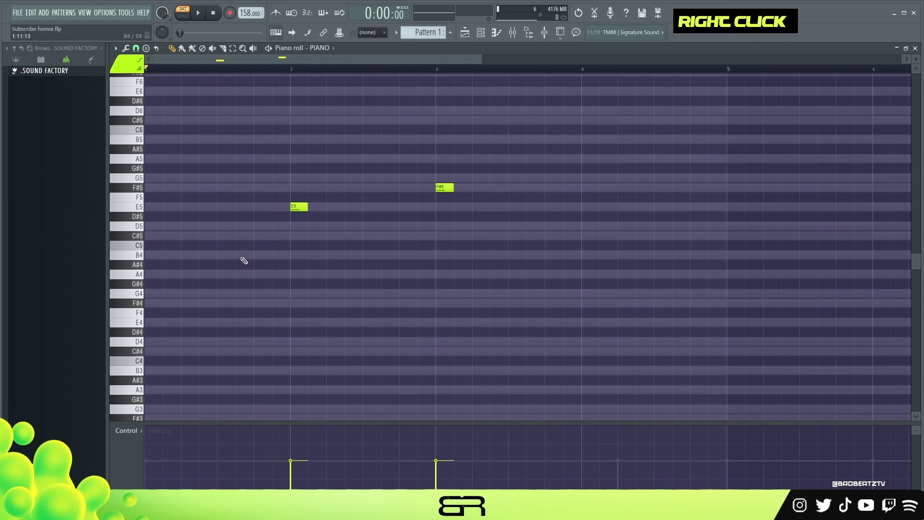
# Draw short C#5, B4, C#5 and D5 notes leading into bar 2's E5, add C#5, A4, B4, C#5 and B4 after it, and play them
pyautogui.click(223, 236)
pyautogui.click(240, 255)
pyautogui.click(260, 236)
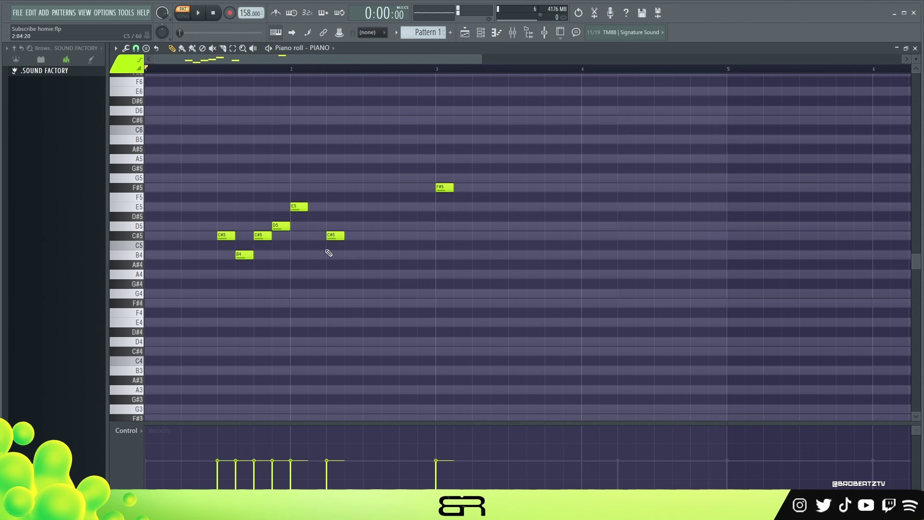
pyautogui.click(348, 255)
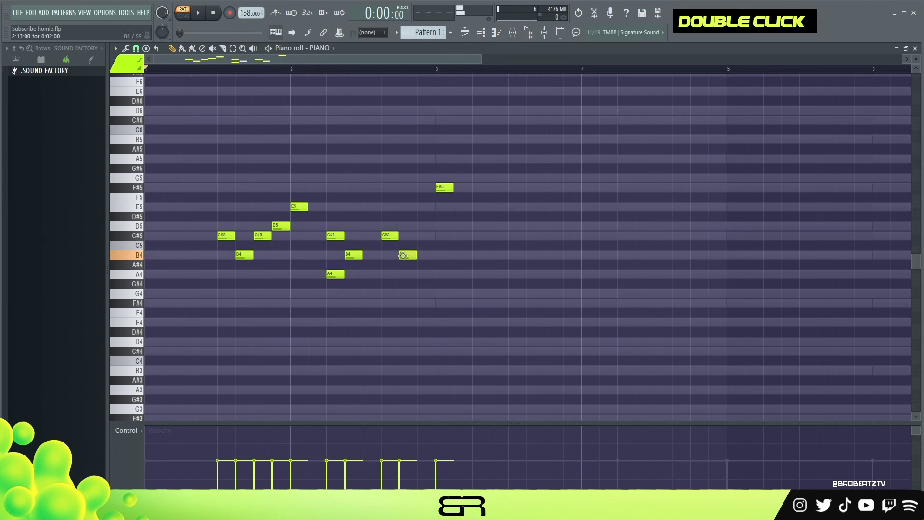
pyautogui.press('space')
pyautogui.keyDown('ctrl'); pyautogui.moveTo(323, 248); pyautogui.dragTo(366, 281); pyautogui.keyUp('ctrl')
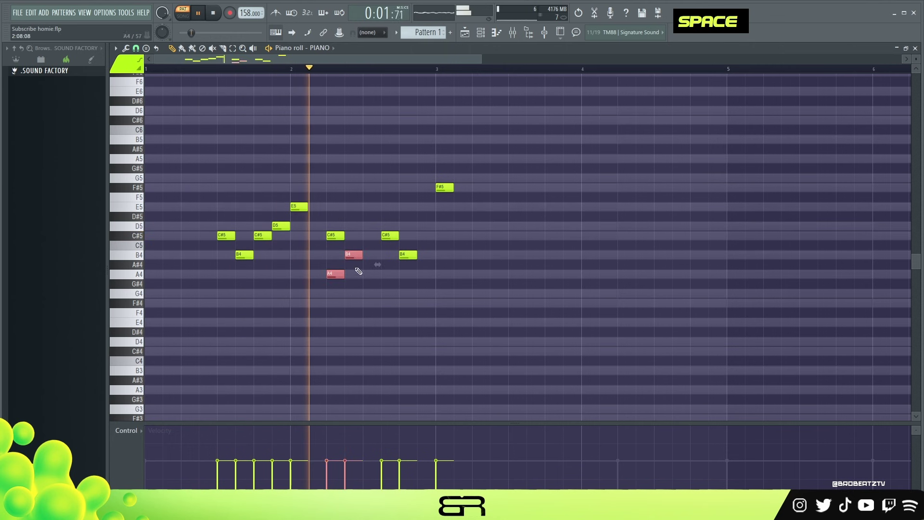
pyautogui.rightClick(501, 262)
pyautogui.press('space')
# Move bar 3's F#5 back to the last step of bar 2, and duplicate the melody notes before it an octave higher
pyautogui.click(420, 188)
pyautogui.rightClick(444, 187)
pyautogui.keyDown('ctrl'); pyautogui.moveTo(425, 298); pyautogui.dragTo(225, 203); pyautogui.keyUp('ctrl')
pyautogui.moveTo(224, 235)
pyautogui.keyDown('shift'); pyautogui.mouseDown()
pyautogui.moveTo(241, 238)
pyautogui.moveTo(224, 236)
pyautogui.mouseUp(); pyautogui.keyUp('shift')
pyautogui.hotkey('ctrl', 'Up')
pyautogui.rightClick(512, 316)
# Play back the octave-doubled melody and inspect its upper notes at the end of bar 2
pyautogui.press('space')
pyautogui.moveTo(379, 114); pyautogui.dragTo(435, 172)
pyautogui.rightClick(388, 136)
pyautogui.scroll(2, 559, 303)
pyautogui.press('space')
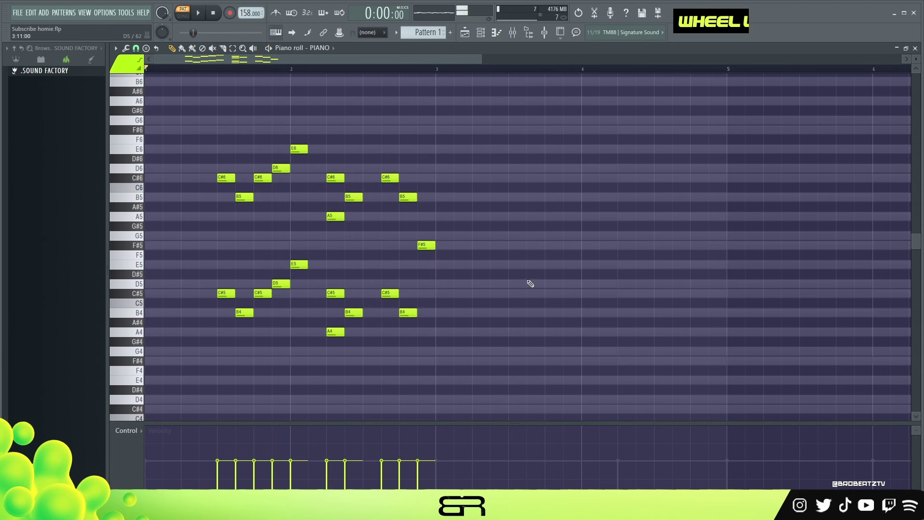
# Duplicate the F#5 as an F#6 at the start of bar 3, and lengthen it across most of the bar
pyautogui.keyDown('ctrl'); pyautogui.click(427, 245); pyautogui.keyUp('ctrl')
pyautogui.hotkey('ctrl', 'Up')
pyautogui.rightClick(476, 221)
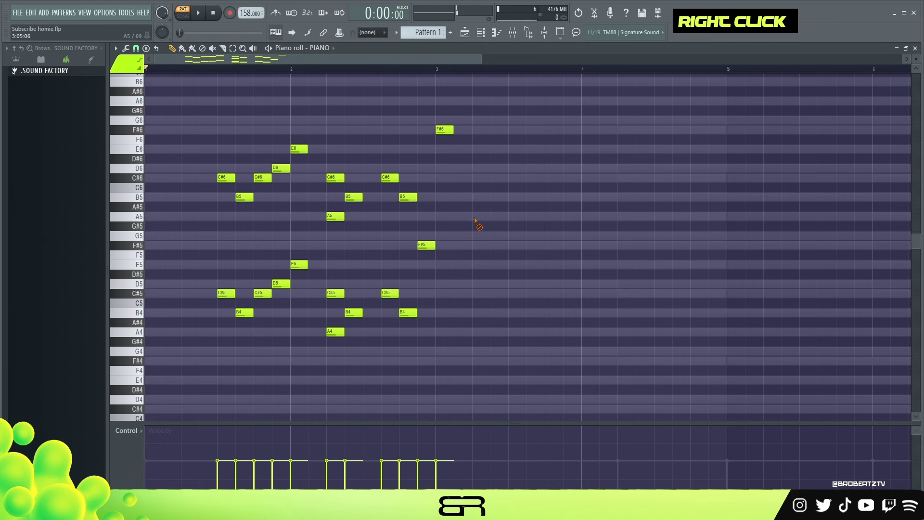
pyautogui.moveTo(454, 131); pyautogui.dragTo(549, 143)
# Copy the short F#5 to the end of bar 3, beneath the end of the long F#6
pyautogui.keyDown('ctrl'); pyautogui.click(427, 247); pyautogui.keyUp('ctrl')
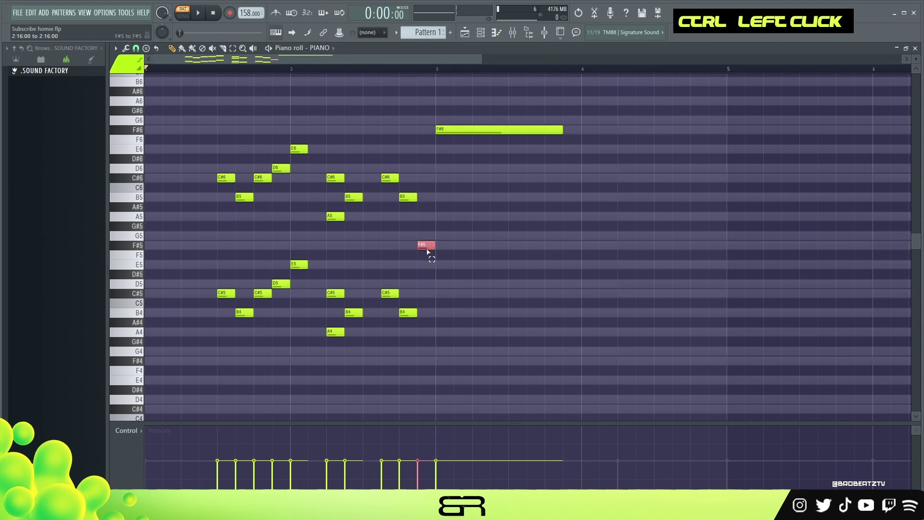
pyautogui.keyDown('shift'); pyautogui.click(426, 246); pyautogui.keyUp('shift')
pyautogui.rightClick(569, 247)
pyautogui.keyDown('shift'); pyautogui.moveTo(428, 246); pyautogui.dragTo(571, 250); pyautogui.keyUp('shift')
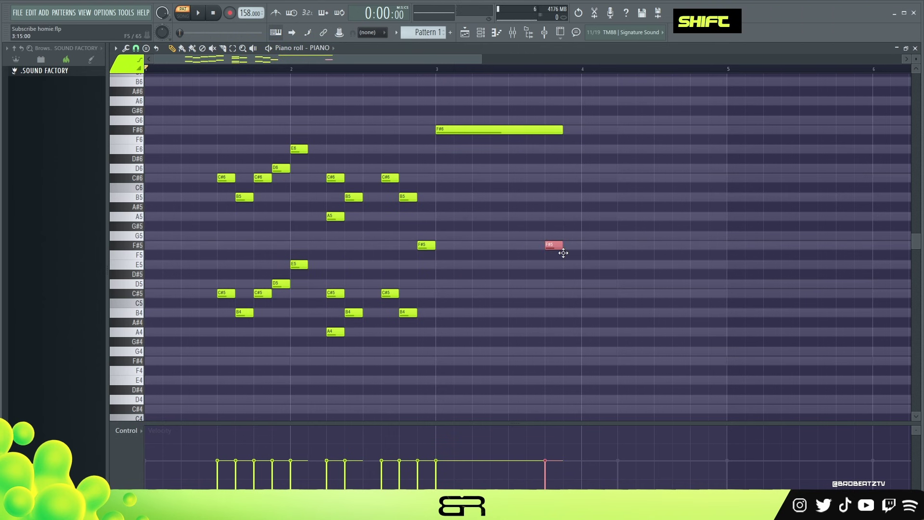
pyautogui.rightClick(573, 256)
# Review the lower melody notes in bars 2 and 3, and play the melody
pyautogui.keyDown('ctrl'); pyautogui.moveTo(322, 340); pyautogui.dragTo(578, 243); pyautogui.keyUp('ctrl')
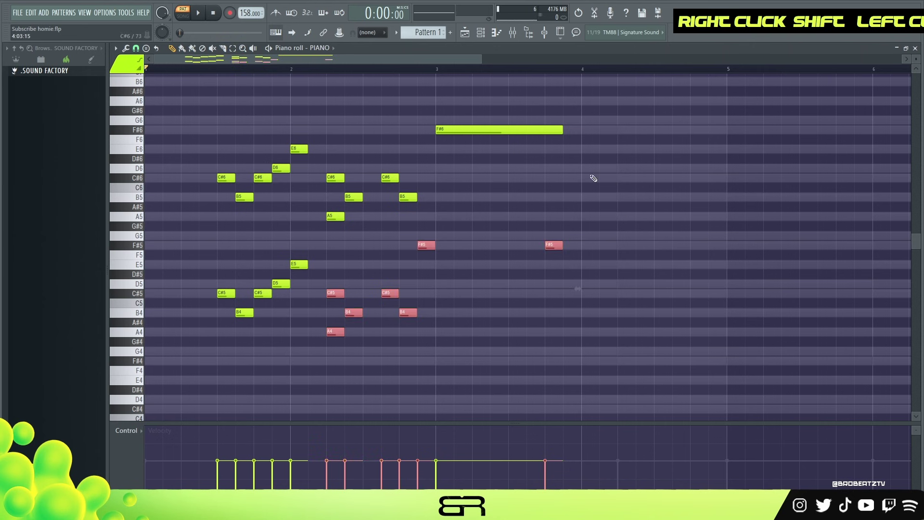
pyautogui.rightClick(619, 234)
pyautogui.keyDown('ctrl'); pyautogui.moveTo(358, 326); pyautogui.dragTo(646, 297); pyautogui.keyUp('ctrl')
pyautogui.rightClick(656, 273)
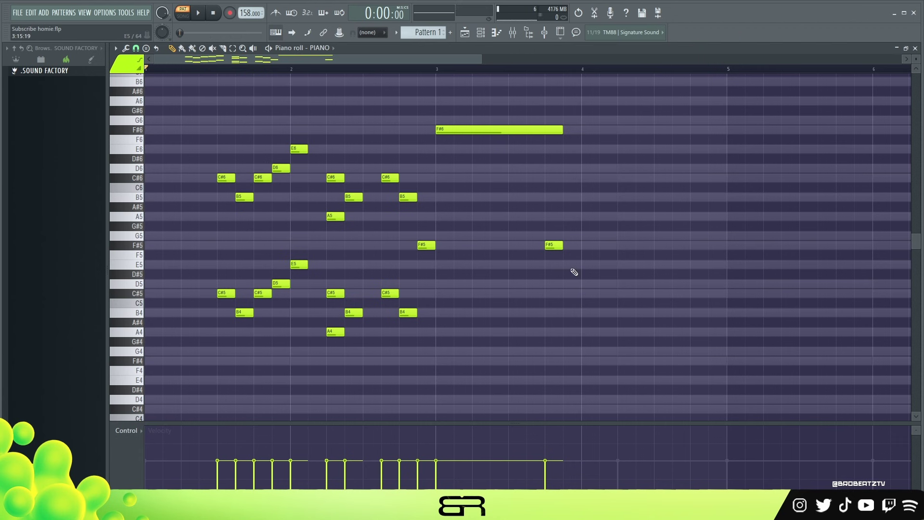
pyautogui.press('space')
pyautogui.press('space')
pyautogui.press('space')
pyautogui.press('space')
pyautogui.press('space')
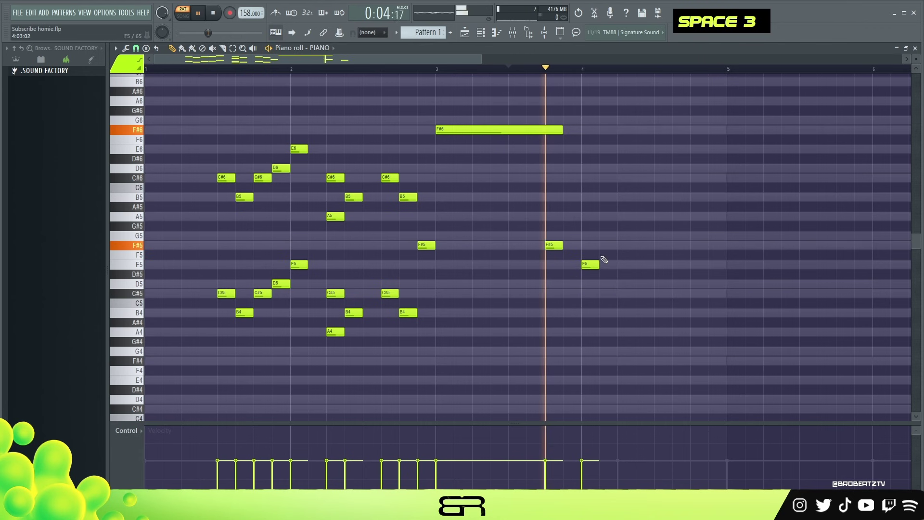
# Extend the melody through bar 4 with short E5, D5, C#5, D5, A4 and B4 notes, doubling the phrase from F#5 an octave higher, one step later
pyautogui.click(605, 284)
pyautogui.click(624, 293)
pyautogui.click(642, 284)
pyautogui.click(661, 331)
pyautogui.click(695, 313)
pyautogui.keyDown('ctrl'); pyautogui.moveTo(719, 356); pyautogui.dragTo(572, 245); pyautogui.keyUp('ctrl')
pyautogui.hotkey('ctrl', 'Up')
# Transpose the whole melody up one octave and play it back
pyautogui.press('space')
pyautogui.press('space')
pyautogui.hotkey('ctrl', 'a')
pyautogui.press('space')
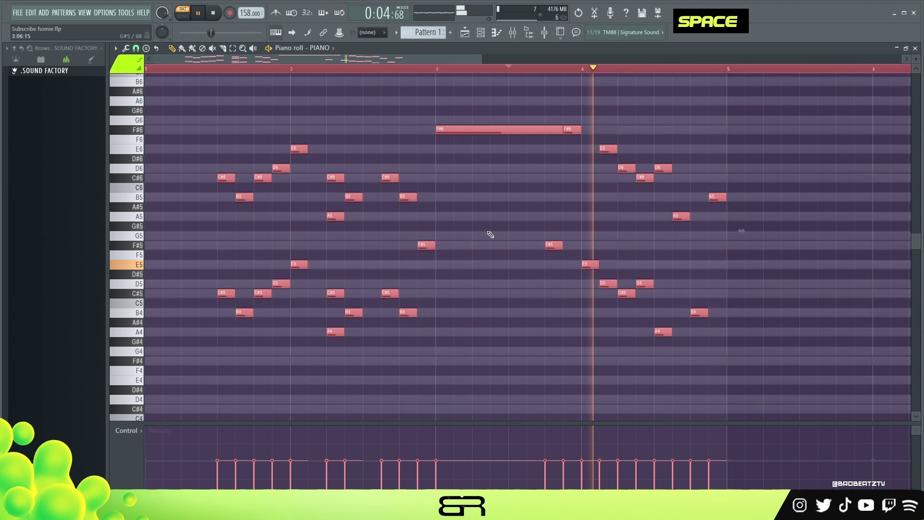
pyautogui.hotkey('ctrl', 'Up')
pyautogui.press('space')
pyautogui.press('space')
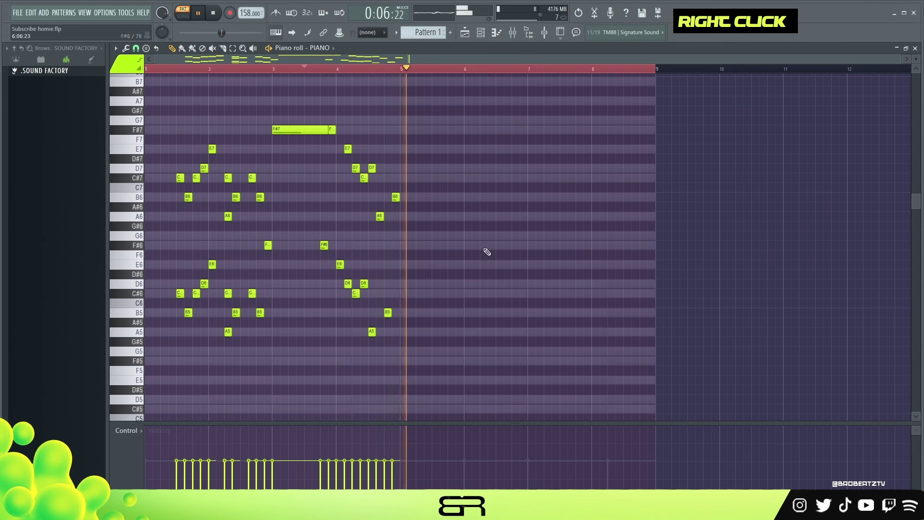
pyautogui.press('space')
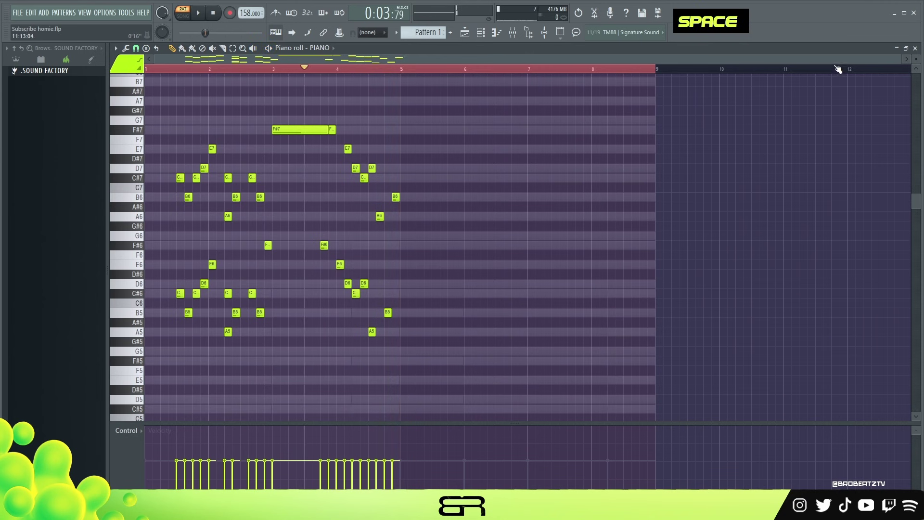
pyautogui.press('space')
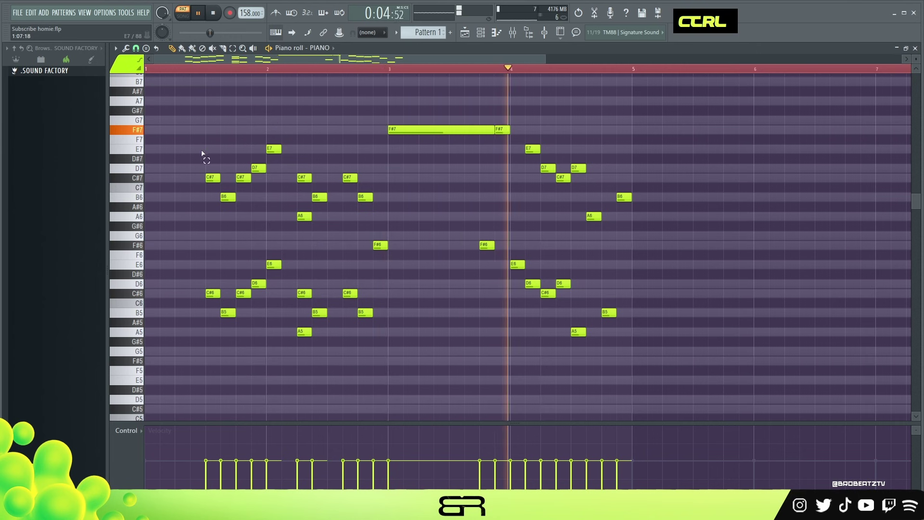
# Examine the upper notes of the melody's opening phrase and the D7 and C#7 notes in bar 4, and stop playback
pyautogui.moveTo(197, 146); pyautogui.dragTo(384, 248)
pyautogui.scroll(-1, 383, 247)
pyautogui.rightClick(426, 220)
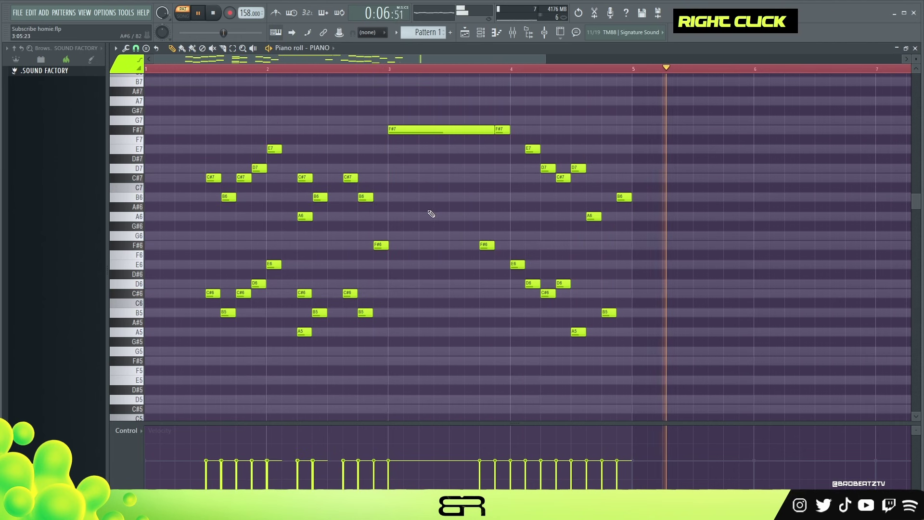
pyautogui.press('space')
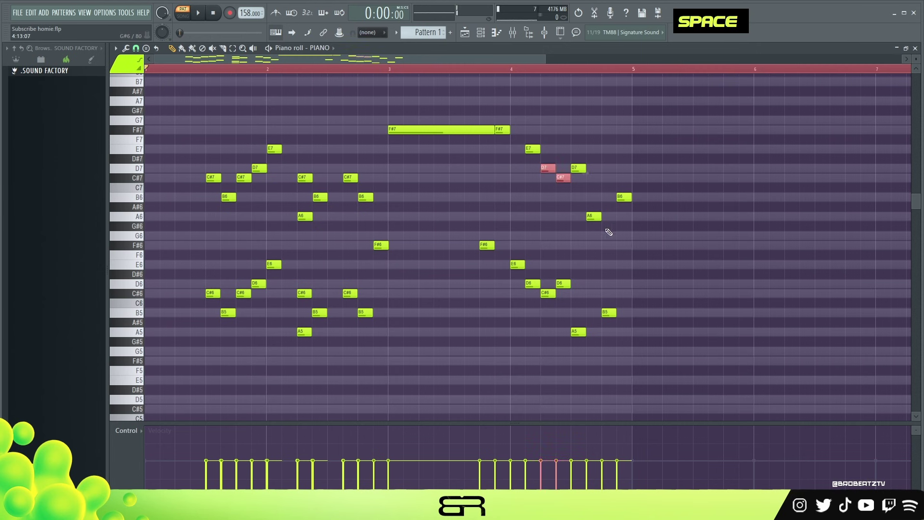
pyautogui.rightClick(516, 145)
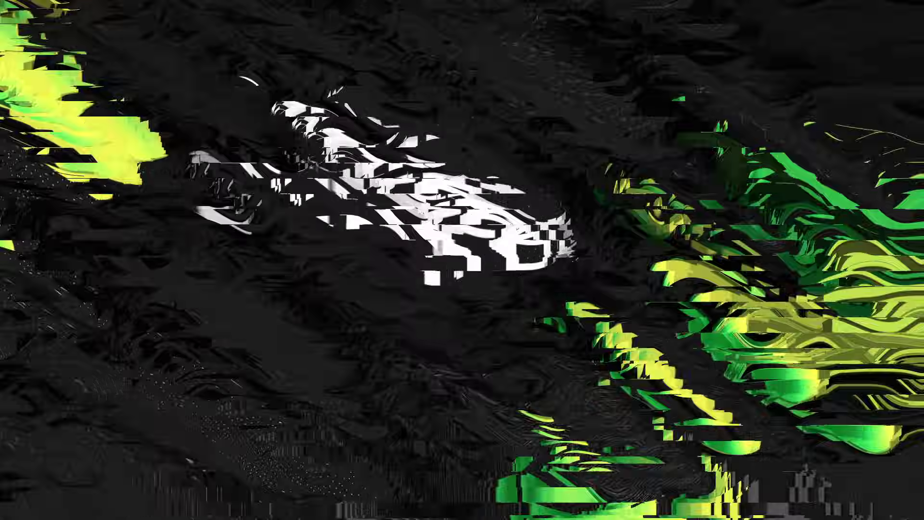
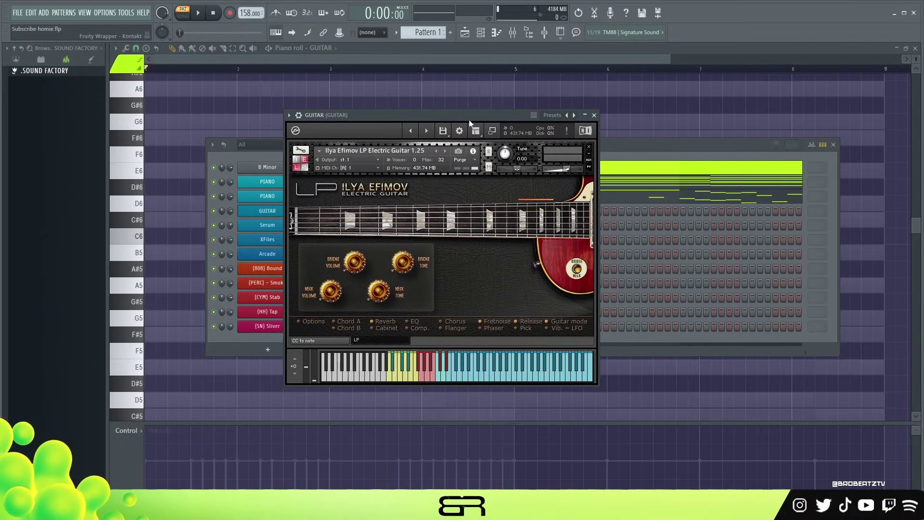
# Review the second piano channel's octave-doubled melody across its first four bars in the piano roll
pyautogui.click(669, 149)
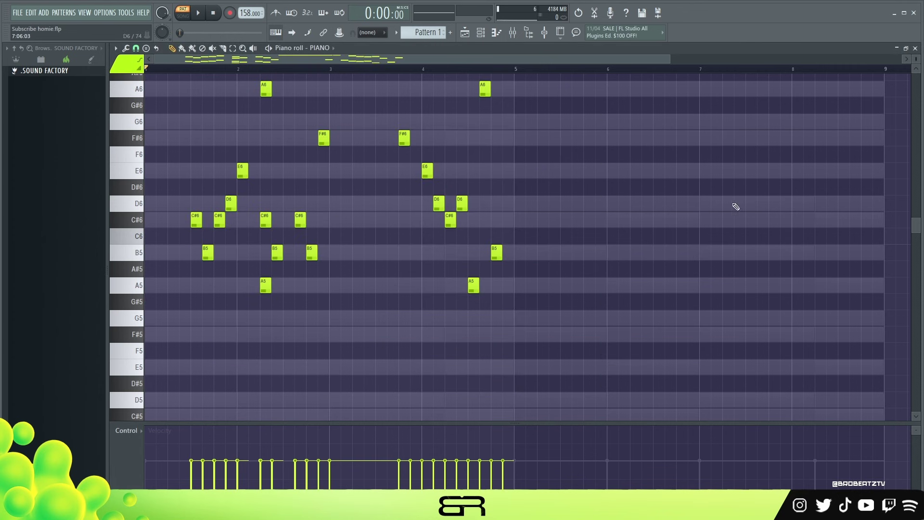
pyautogui.scroll(3, 562, 250)
pyautogui.moveTo(918, 56); pyautogui.dragTo(918, 68)
pyautogui.scroll(1, 734, 121)
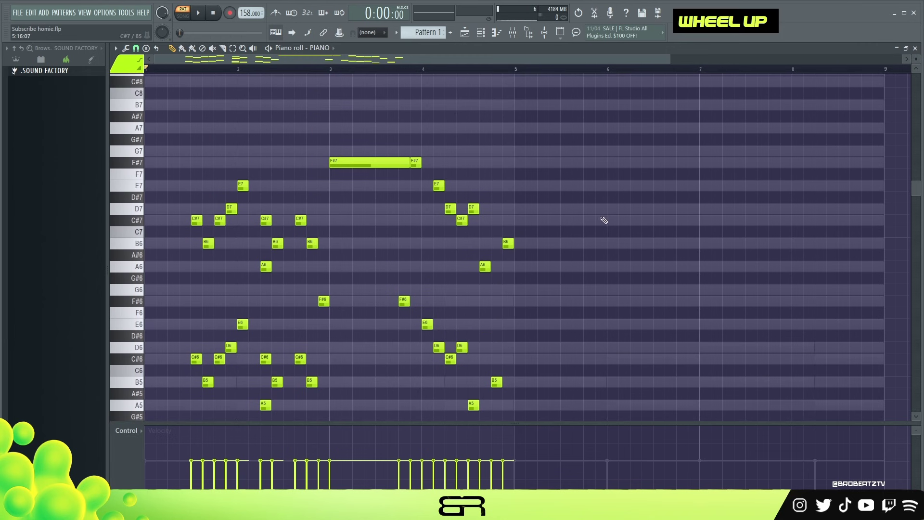
pyautogui.scroll(-1, 592, 209)
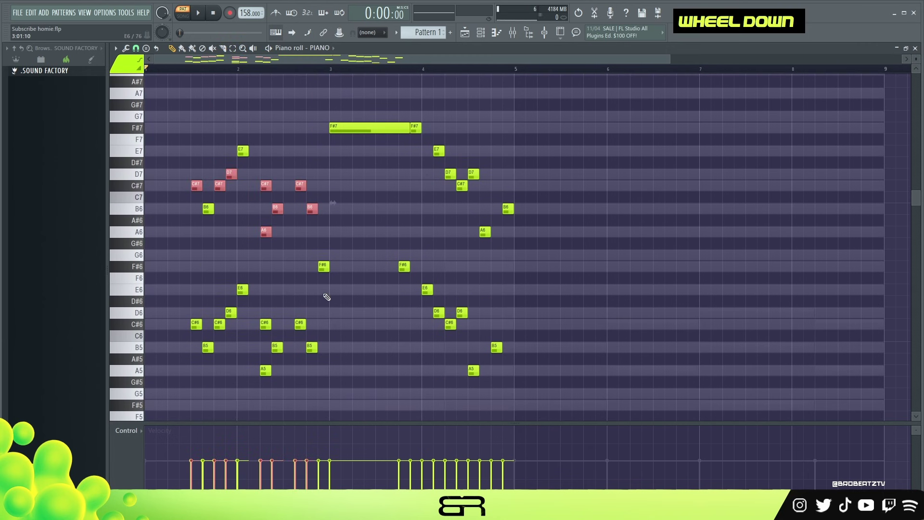
pyautogui.rightClick(631, 204)
# Open the guitar channel's piano roll and place a long F#6 note starting near the end of bar 2, at 2:15
pyautogui.click(481, 36)
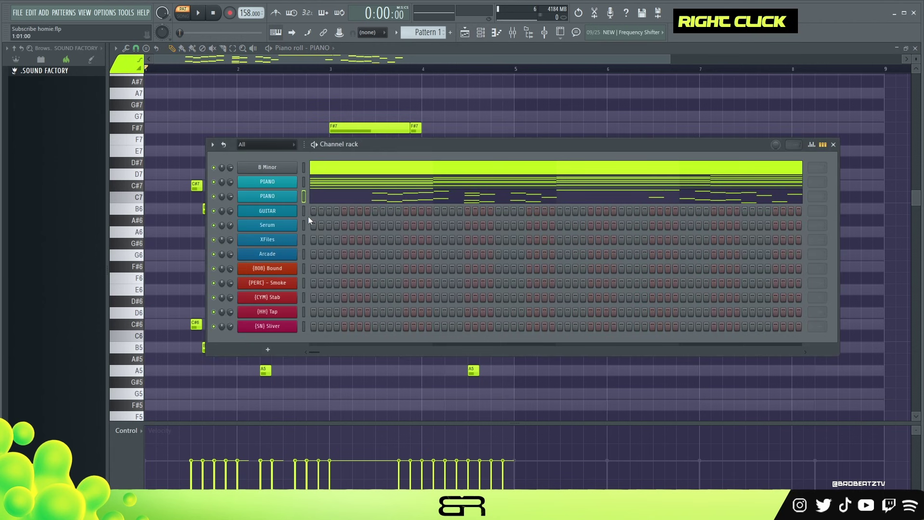
pyautogui.rightClick(292, 207)
pyautogui.click(293, 211)
pyautogui.scroll(-1, 278, 210)
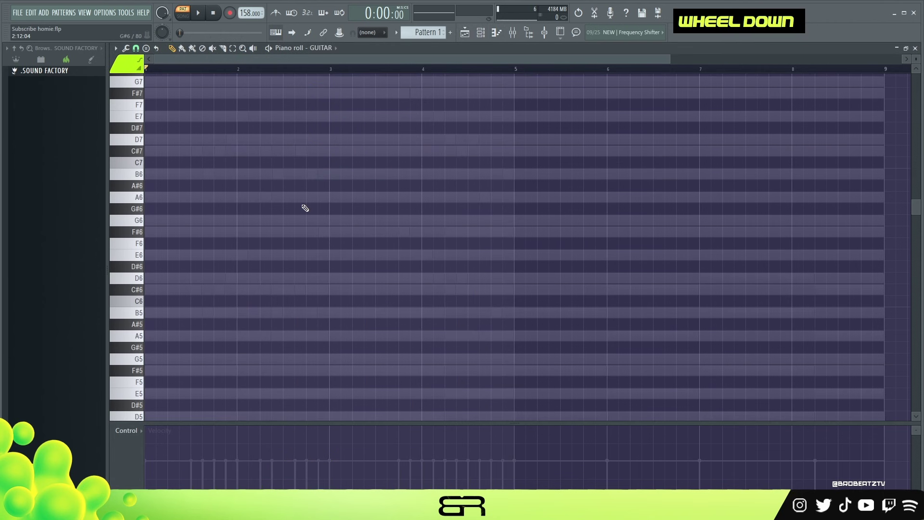
pyautogui.scroll(1, 265, 242)
pyautogui.click(240, 294)
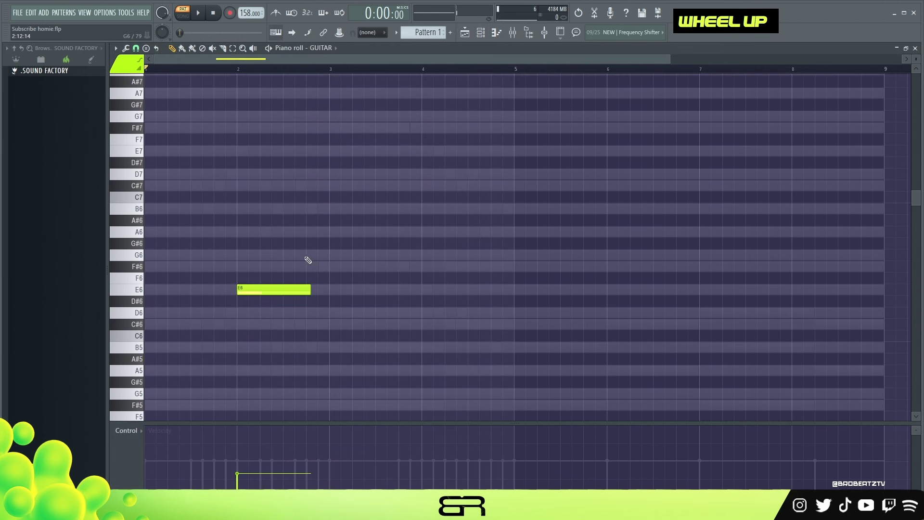
pyautogui.click(319, 266)
pyautogui.rightClick(272, 287)
pyautogui.keyDown('ctrl'); pyautogui.click(361, 274); pyautogui.keyUp('ctrl')
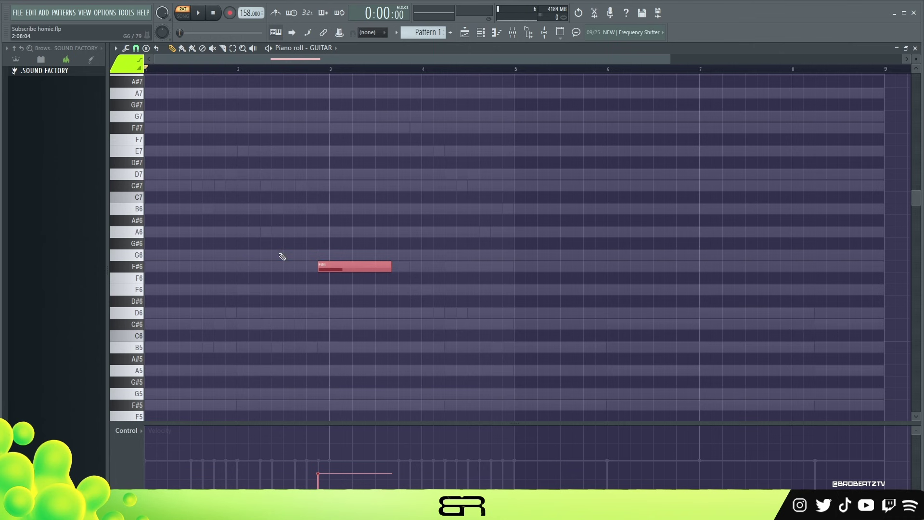
pyautogui.keyDown('shift'); pyautogui.click(355, 275); pyautogui.keyUp('shift')
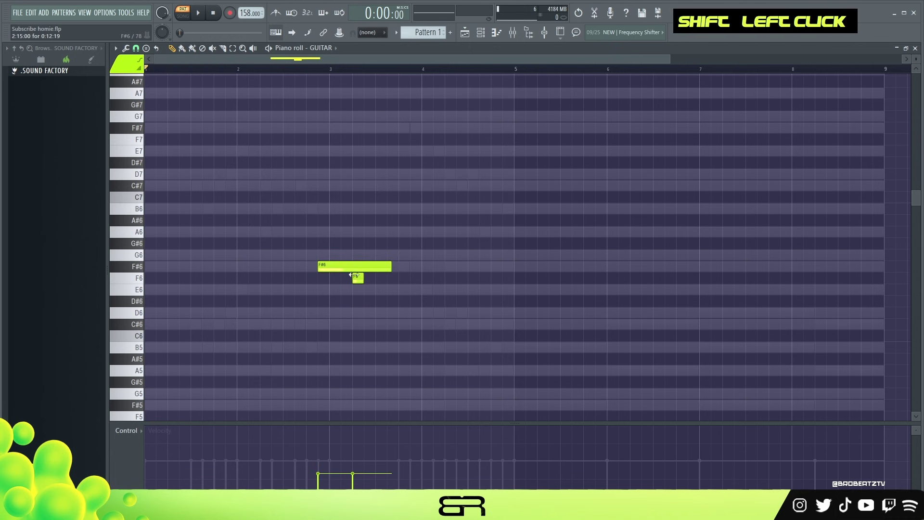
pyautogui.rightClick(355, 276)
pyautogui.scroll(3, 384, 91)
pyautogui.scroll(-3, 378, 73)
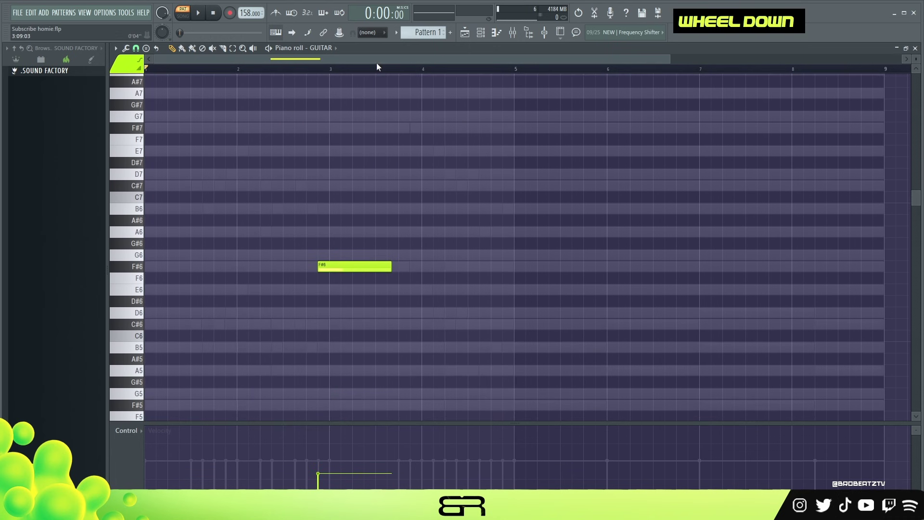
# Stack C#6 and A5 notes of the same length directly below the long F#6 note
pyautogui.scroll(2, 369, 67)
pyautogui.moveTo(434, 266); pyautogui.dragTo(433, 186)
pyautogui.rightClick(633, 183)
pyautogui.moveTo(538, 146); pyautogui.dragTo(474, 268)
pyautogui.moveTo(557, 170); pyautogui.dragTo(481, 237)
pyautogui.hotkey('ctrl', 'Down')
pyautogui.scroll(-2, 654, 206)
pyautogui.scroll(-2, 655, 206)
pyautogui.rightClick(558, 300)
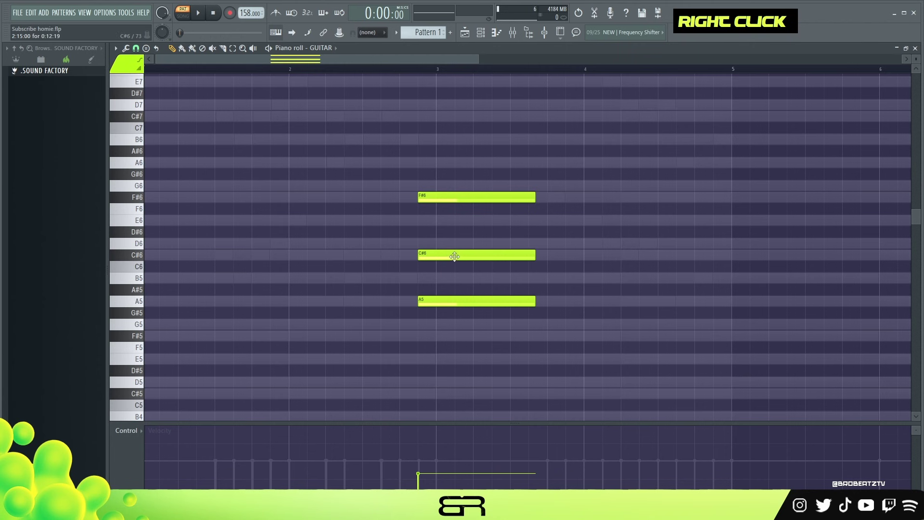
# Stagger the guitar notes by starting F#6 at 2:13 and A5 at bar 4, lengthen C#6 and A5, and play the line
pyautogui.moveTo(443, 197); pyautogui.dragTo(425, 197)
pyautogui.moveTo(454, 302); pyautogui.dragTo(619, 303)
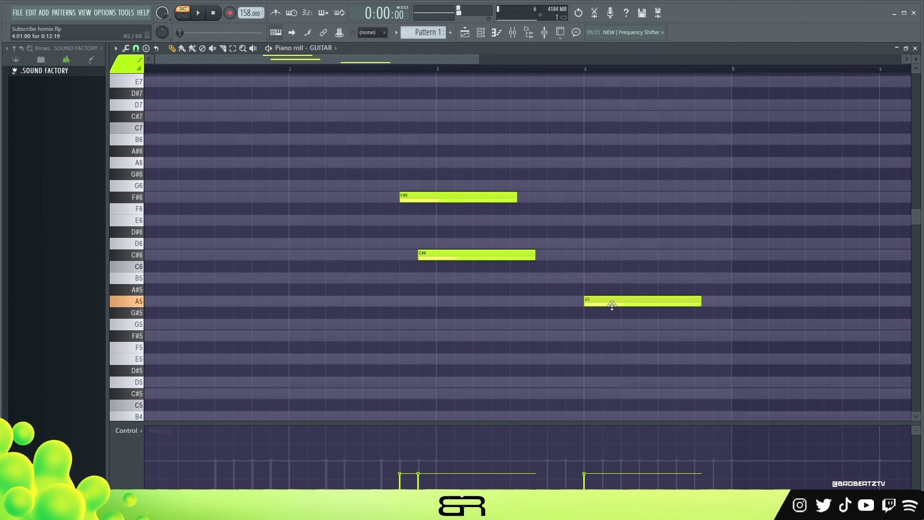
pyautogui.moveTo(701, 302); pyautogui.dragTo(725, 303)
pyautogui.moveTo(533, 255); pyautogui.dragTo(577, 255)
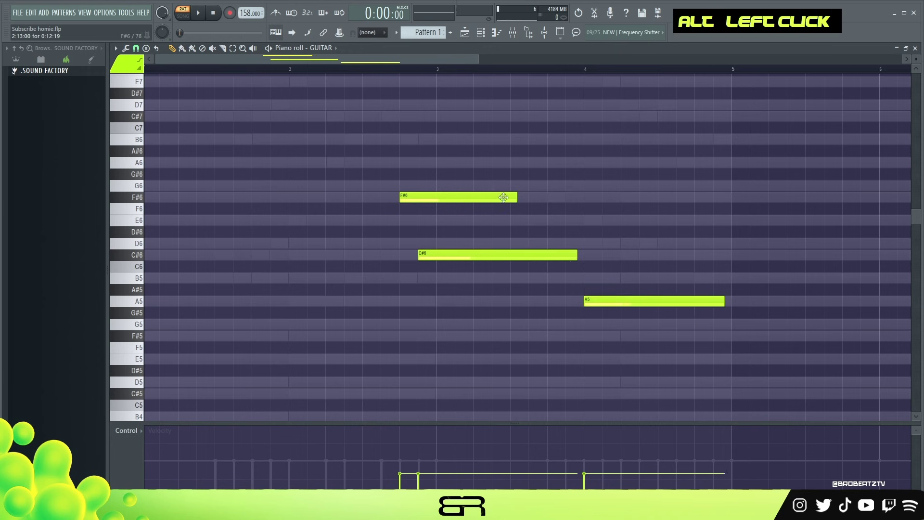
pyautogui.press('space')
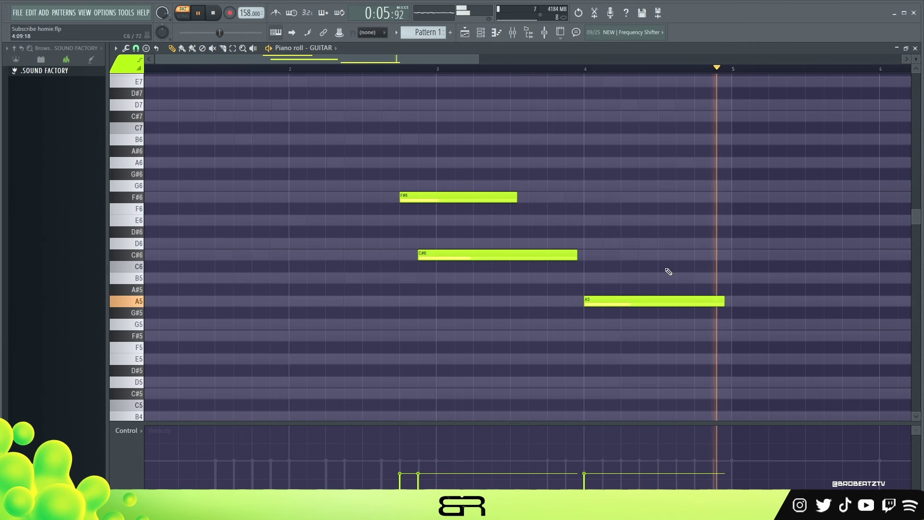
pyautogui.press('space')
# Add a B5 note at the end of bar 4 and copy the first F#6 to bar 5 an octave lower as F#5
pyautogui.click(714, 281)
pyautogui.moveTo(870, 283); pyautogui.dragTo(795, 283)
pyautogui.keyDown('ctrl'); pyautogui.click(423, 200); pyautogui.keyUp('ctrl')
pyautogui.moveTo(424, 201)
pyautogui.mouseDown()
pyautogui.moveTo(773, 200)
pyautogui.moveTo(756, 201)
pyautogui.mouseUp()
pyautogui.hotkey('ctrl', 'Down')
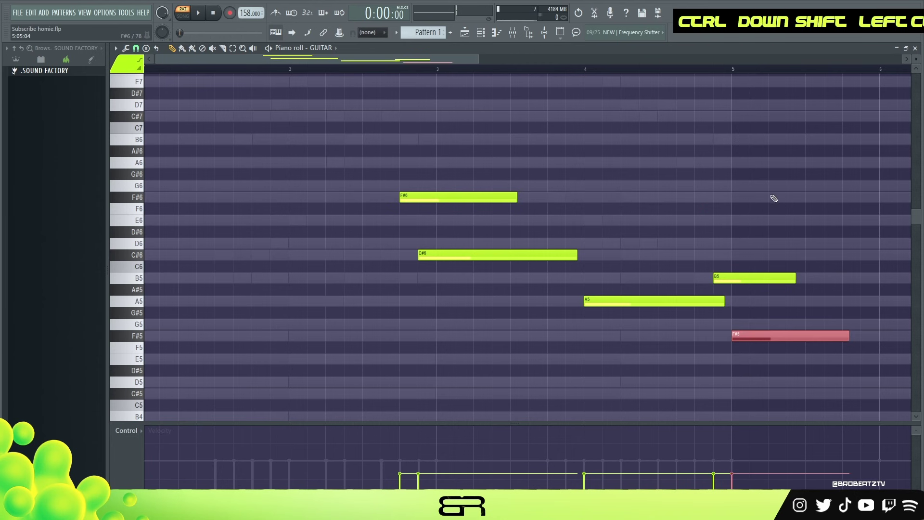
# Replace the long F#5 at bar 5 with a short one and add a second short F#5 right after it
pyautogui.hotkey('shift', 'd')
pyautogui.rightClick(787, 341)
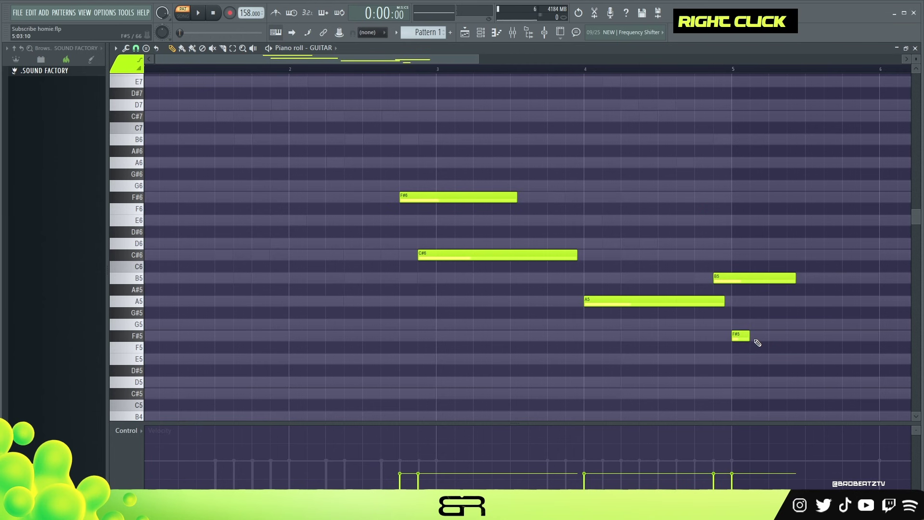
pyautogui.click(757, 340)
pyautogui.rightClick(776, 336)
pyautogui.moveTo(749, 337); pyautogui.dragTo(760, 338)
pyautogui.keyDown('alt'); pyautogui.click(770, 336); pyautogui.keyUp('alt')
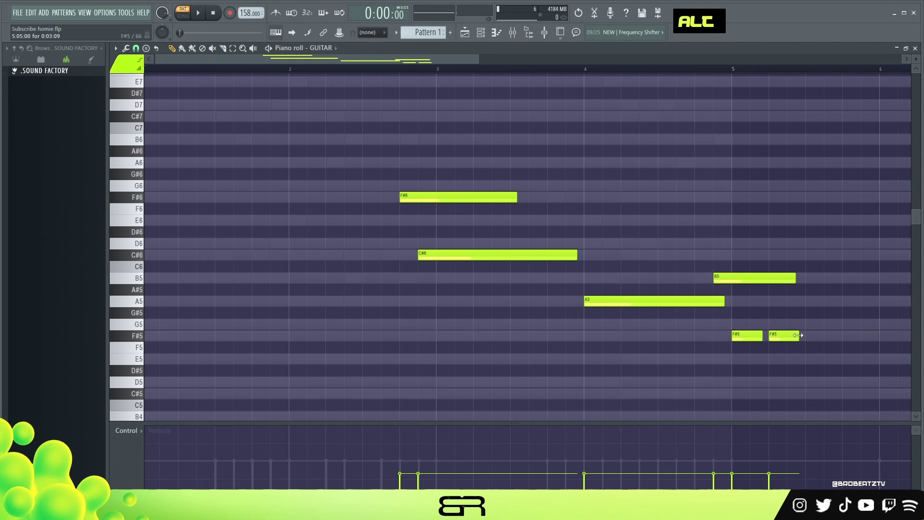
# Cut the second F#5 in bar 5 down to a very short stab and play back the end of the phrase
pyautogui.hscroll(2, 487, 63)
pyautogui.hscroll(2, 487, 63)
pyautogui.keyDown('ctrl'); pyautogui.click(577, 336); pyautogui.keyUp('ctrl')
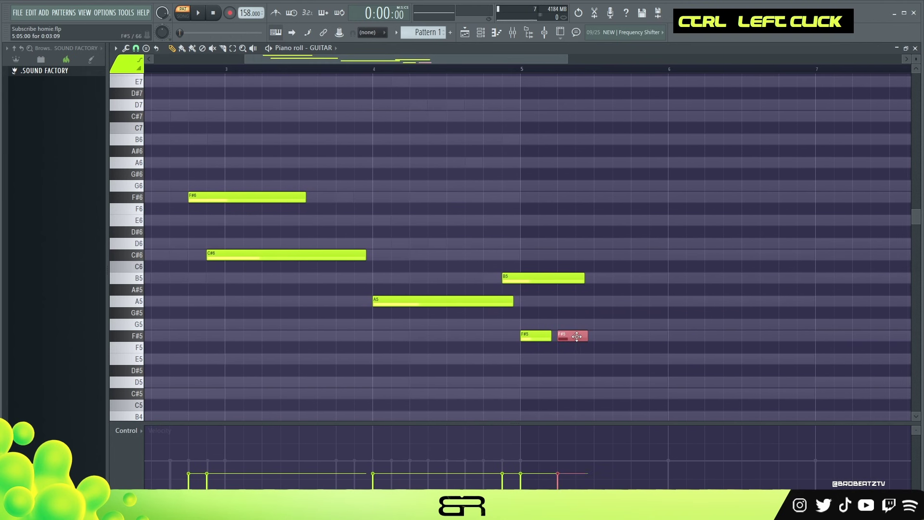
pyautogui.moveTo(594, 342)
pyautogui.mouseDown()
pyautogui.moveTo(759, 340)
pyautogui.moveTo(594, 347)
pyautogui.mouseUp()
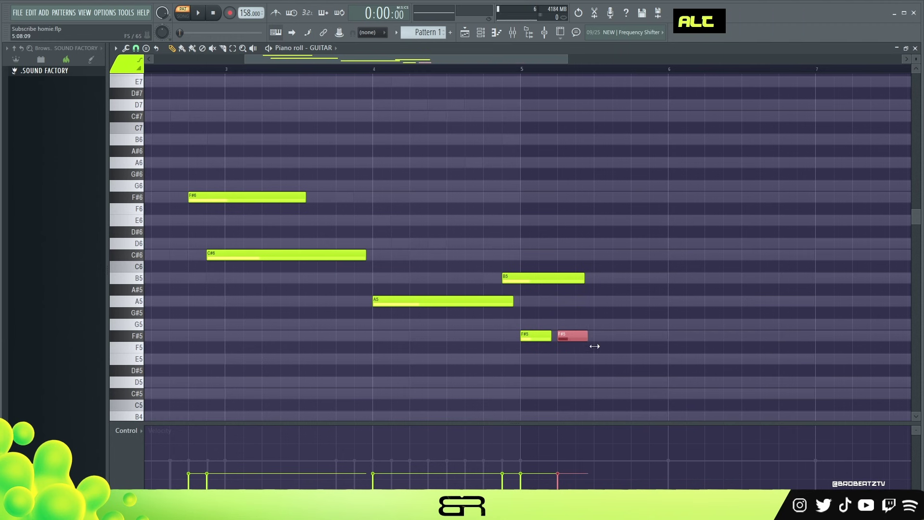
pyautogui.rightClick(588, 339)
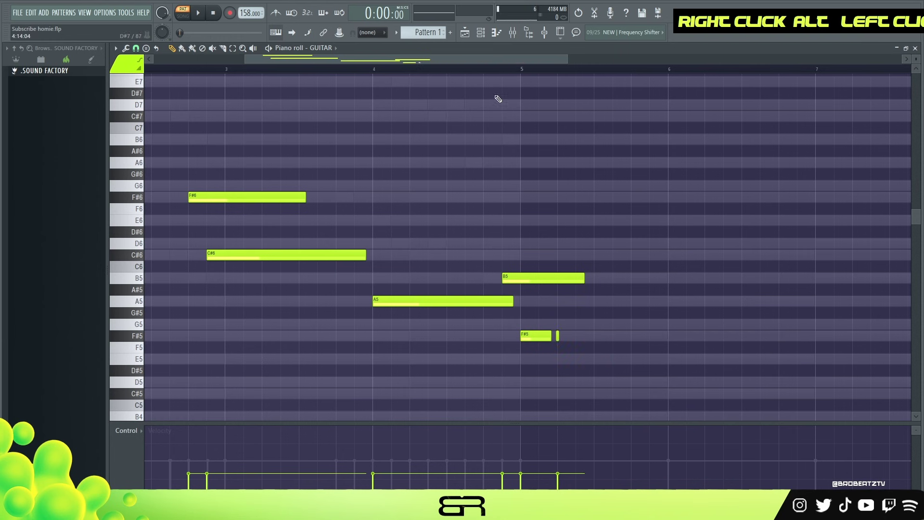
pyautogui.press('space')
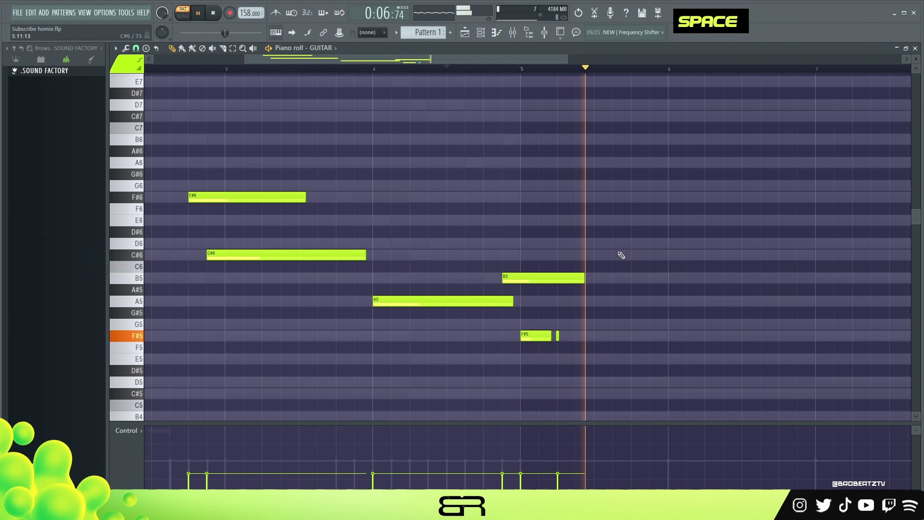
pyautogui.press('space')
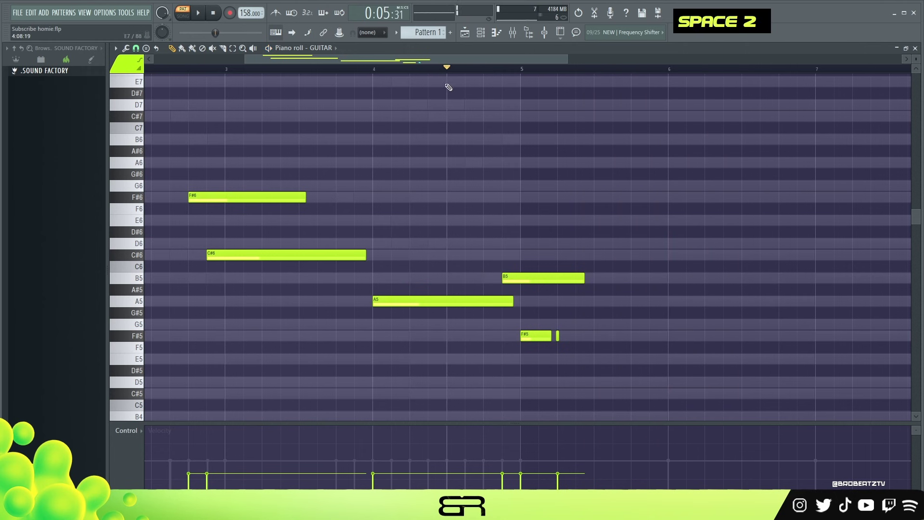
# Duplicate the guitar phrase four bars later, keeping only the copied F#6, C#6 and A5 notes
pyautogui.scroll(-2, 450, 57)
pyautogui.hotkey('ctrl', 'a')
pyautogui.moveTo(319, 192); pyautogui.dragTo(688, 191)
pyautogui.rightClick(884, 258)
pyautogui.rightClick(885, 278)
pyautogui.rightClick(877, 336)
pyautogui.rightClick(886, 335)
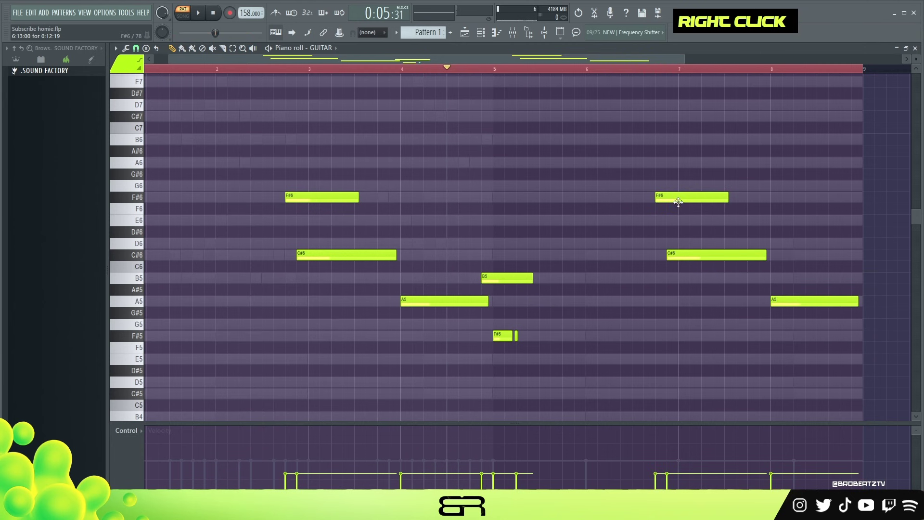
# Add a long A6 halfway through bar 6, shift the copied F#6, C#6 and A5 slightly later, end A5 before bar 9, and play
pyautogui.click(694, 193)
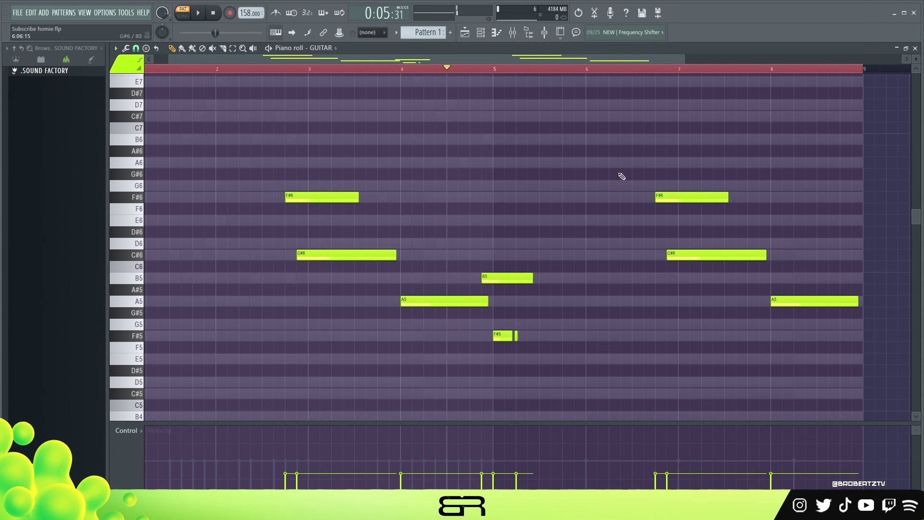
pyautogui.click(633, 165)
pyautogui.moveTo(674, 189); pyautogui.dragTo(710, 252)
pyautogui.rightClick(715, 282)
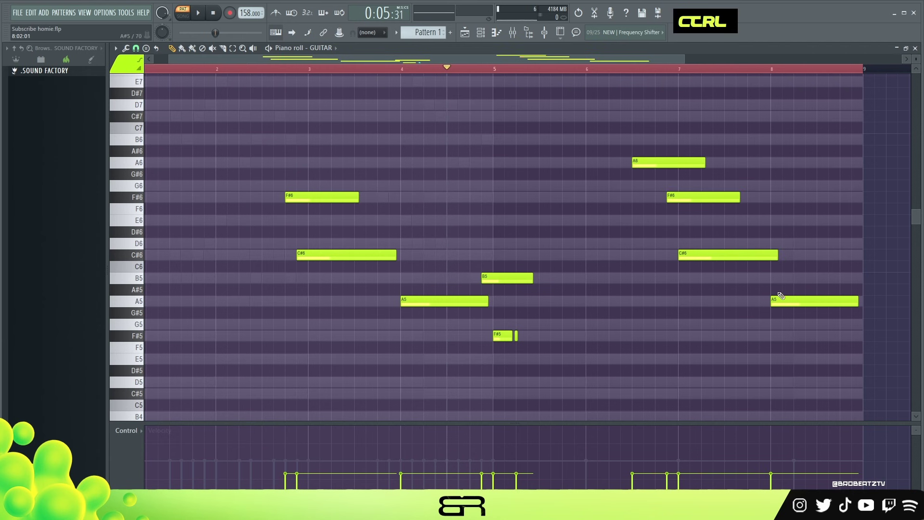
pyautogui.moveTo(779, 302); pyautogui.dragTo(790, 302)
pyautogui.moveTo(867, 300); pyautogui.dragTo(858, 299)
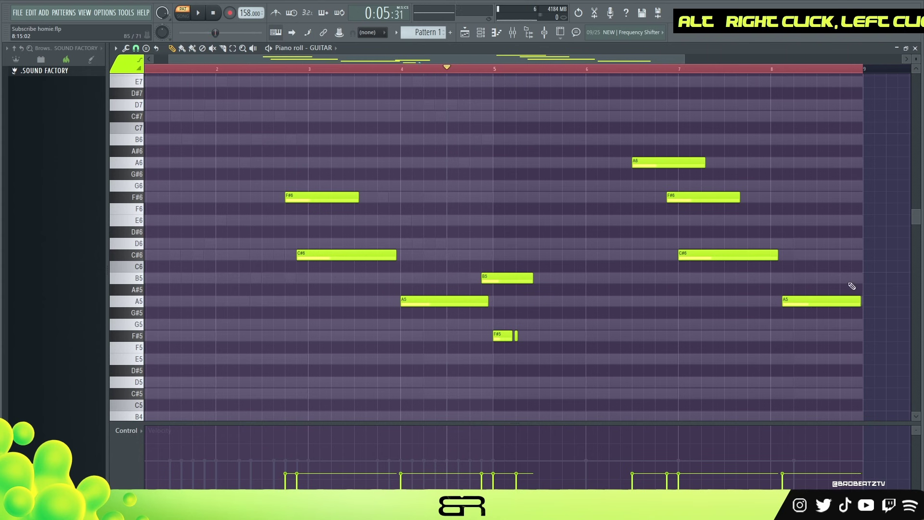
pyautogui.press('space')
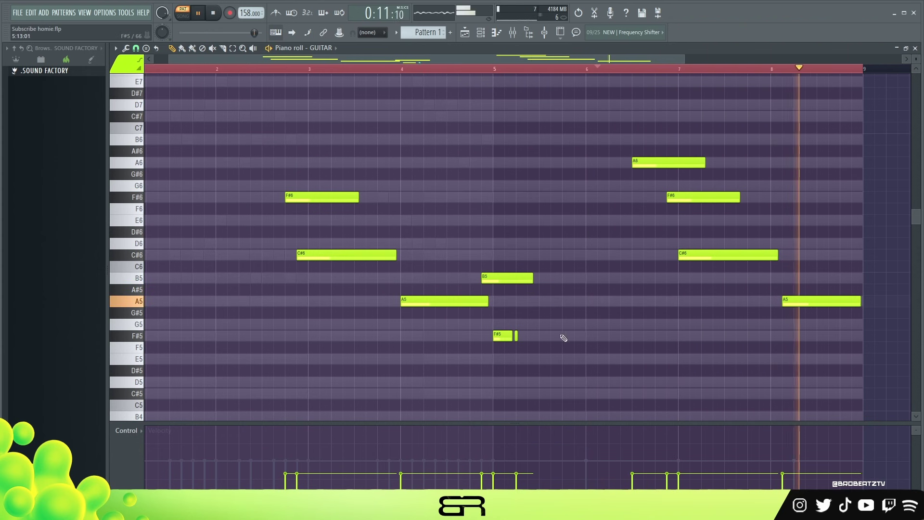
pyautogui.press('space')
# Add very short E5, D5 and E5 stabs from late bar 7 through bar 8, and play them back
pyautogui.scroll(3, 625, 61)
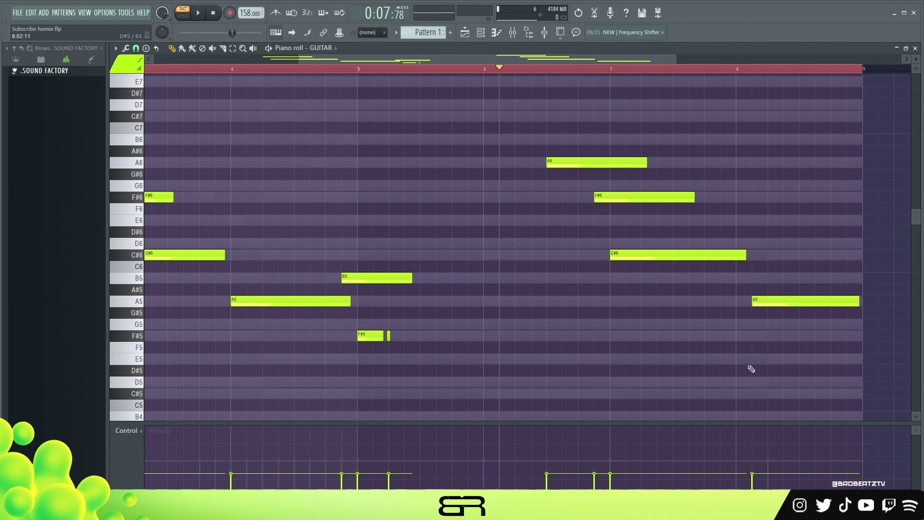
pyautogui.click(720, 359)
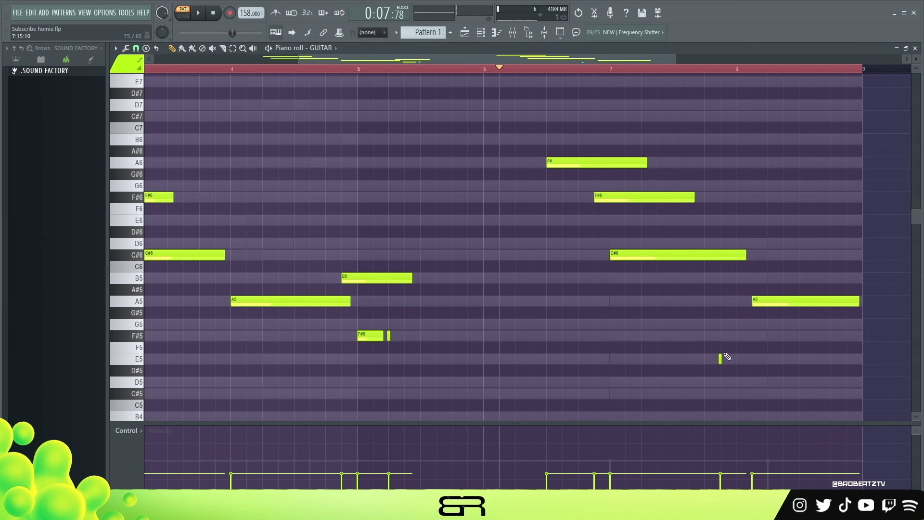
pyautogui.click(784, 382)
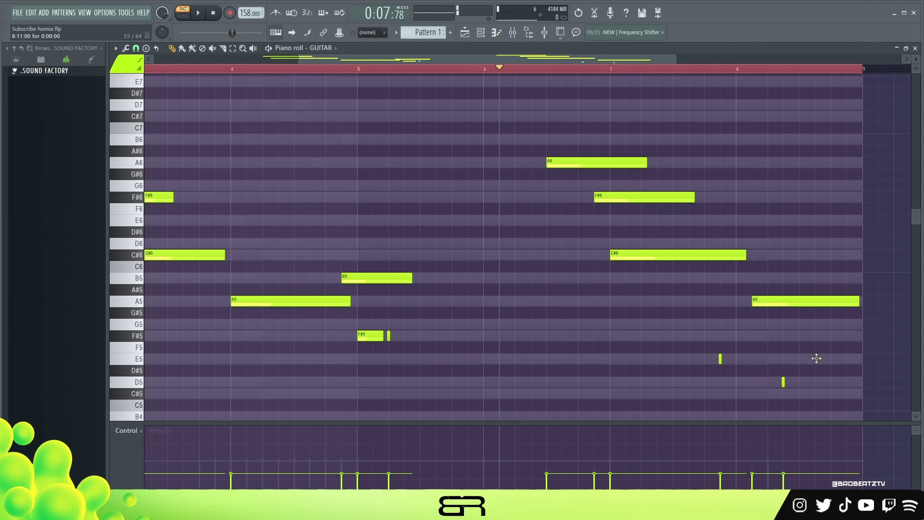
pyautogui.doubleClick(815, 359)
pyautogui.press('space')
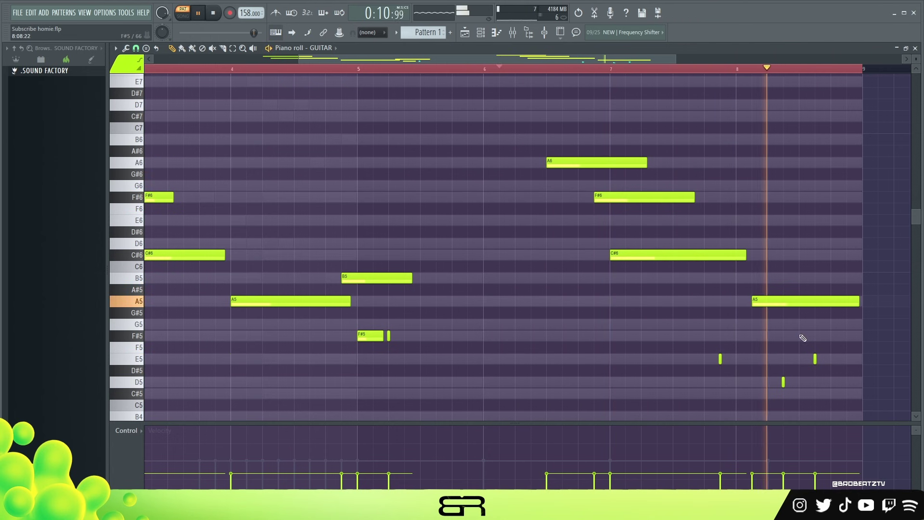
pyautogui.press('space')
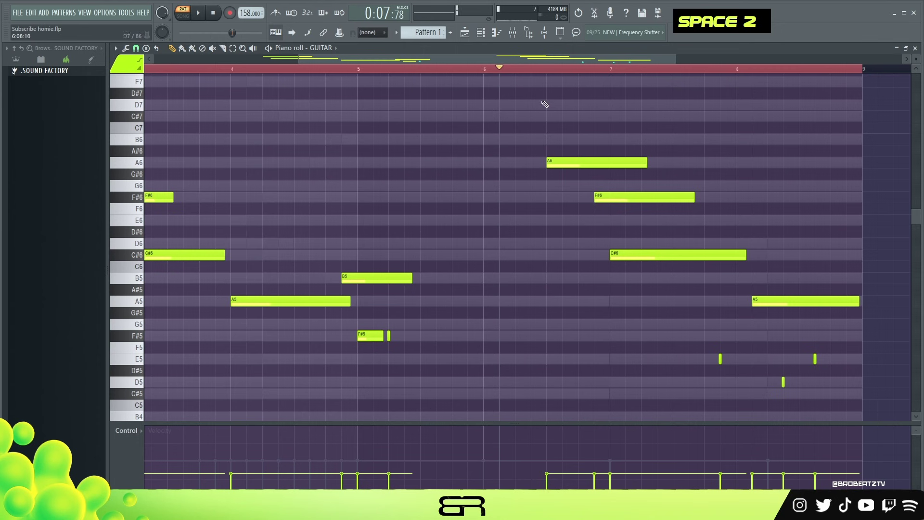
# Try raising the three short low stabs in bars 7 and 8 by one octave
pyautogui.scroll(-4, 520, 72)
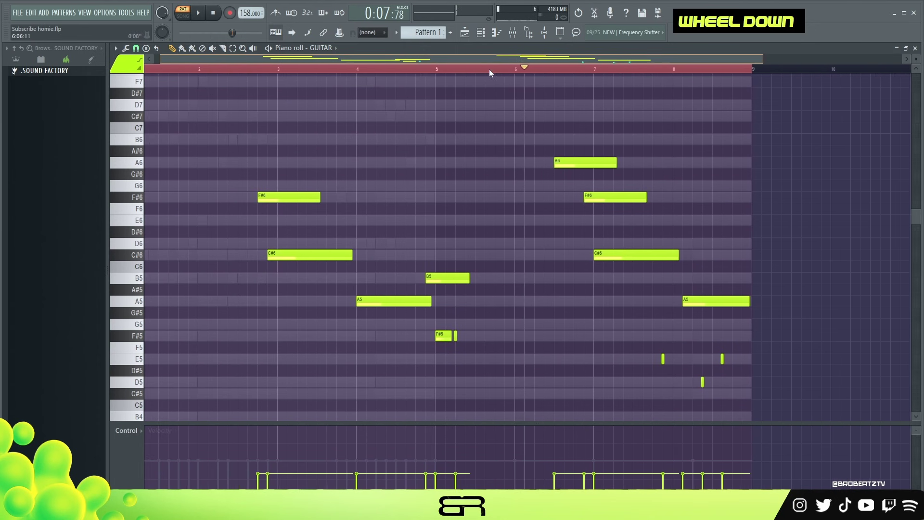
pyautogui.keyDown('ctrl'); pyautogui.moveTo(780, 398); pyautogui.dragTo(676, 354); pyautogui.keyUp('ctrl')
pyautogui.hotkey('ctrl', 'Up')
pyautogui.hotkey('ctrl', 'Down')
pyautogui.rightClick(799, 373)
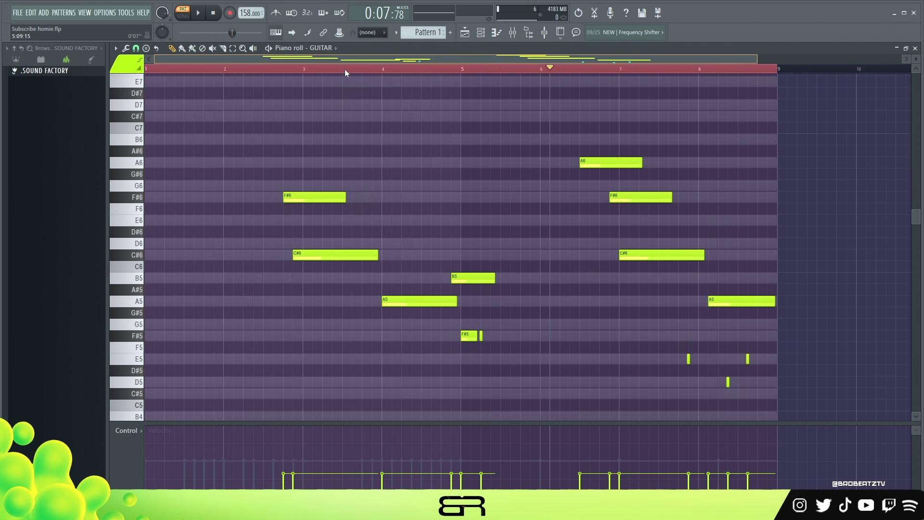
# Move the playback position into bar 3, open the Serum channel's synth and audition a note of its preset
pyautogui.doubleClick(363, 69)
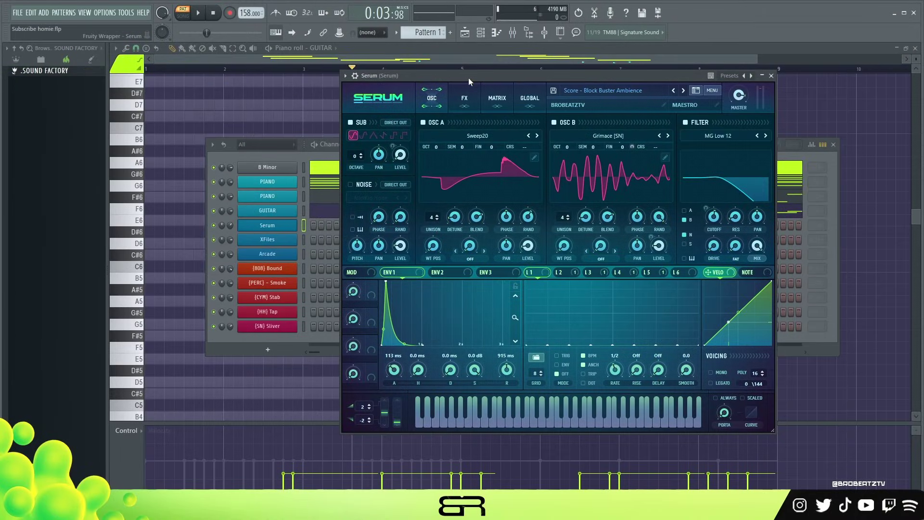
pyautogui.click(607, 422)
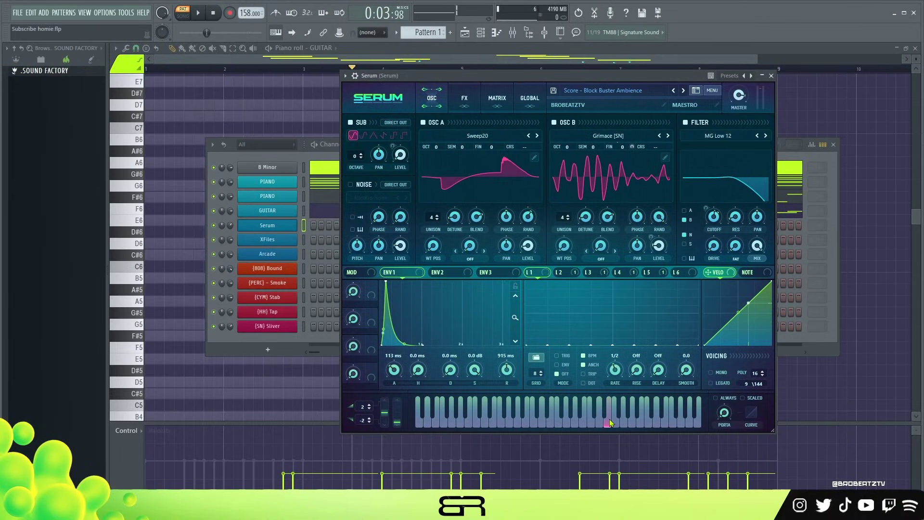
# Audition another note of the Serum preset and open the Serum channel's piano roll
pyautogui.click(630, 415)
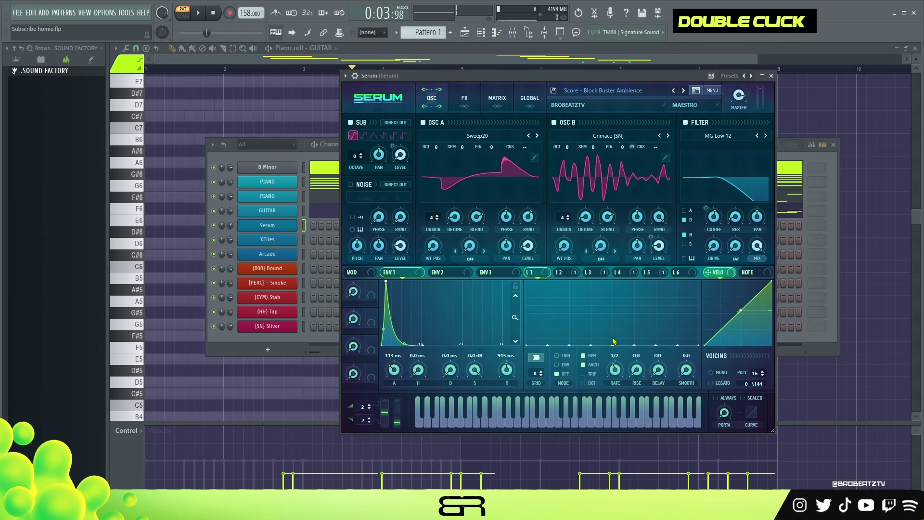
pyautogui.click(772, 77)
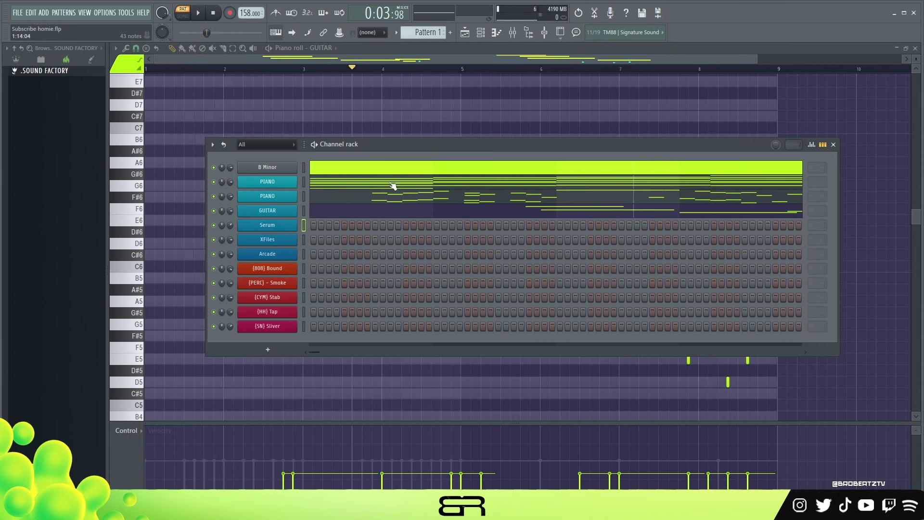
pyautogui.rightClick(280, 227)
pyautogui.click(312, 227)
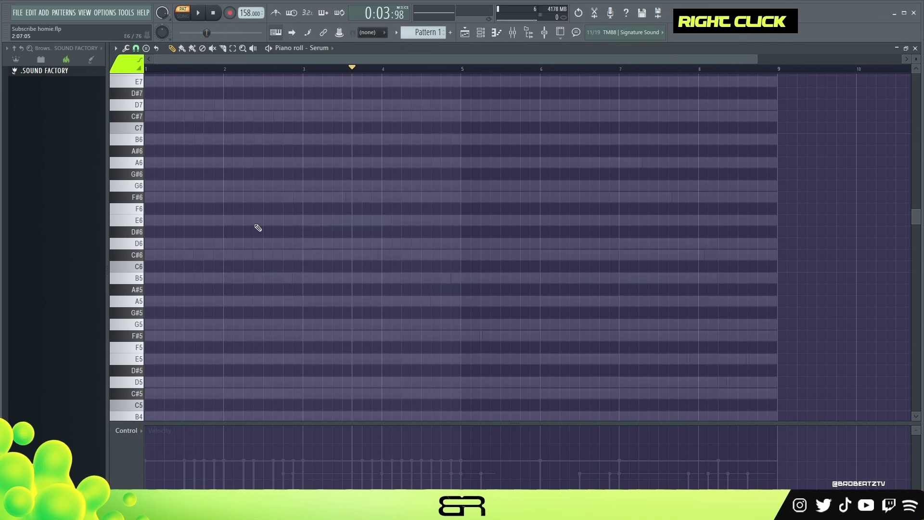
# Place one-beat F#5, D5 and B4 notes at the start of bar 1 and raise the D5 and B4 by one octave
pyautogui.scroll(2, 345, 70)
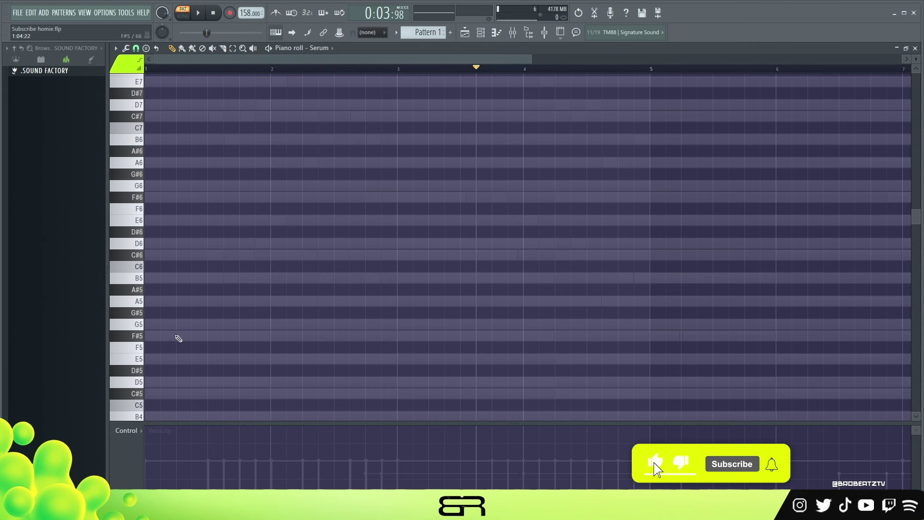
pyautogui.scroll(-3, 164, 316)
pyautogui.moveTo(147, 268); pyautogui.dragTo(159, 283)
pyautogui.keyDown('shift'); pyautogui.moveTo(160, 266); pyautogui.dragTo(161, 347); pyautogui.keyUp('shift')
pyautogui.moveTo(164, 313); pyautogui.dragTo(233, 344)
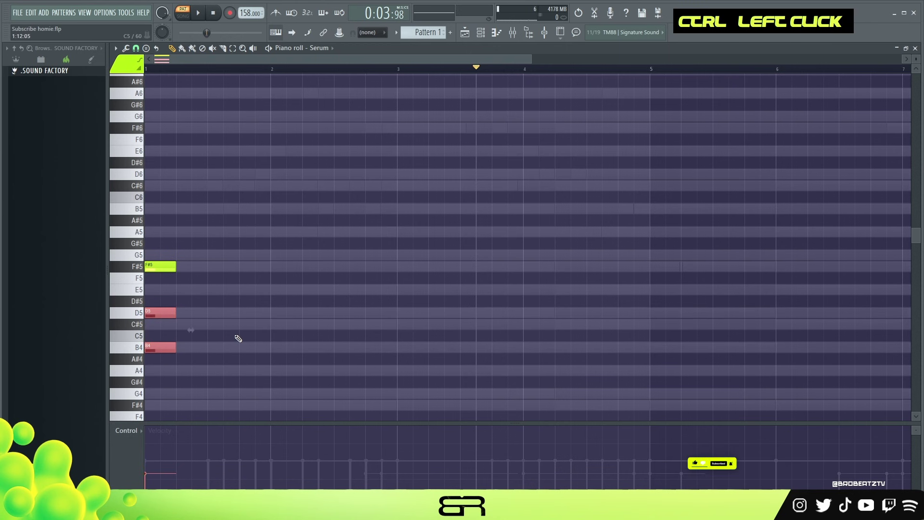
pyautogui.hotkey('ctrl', 'Up')
pyautogui.scroll(2, 189, 282)
# Spread the notes out with D6 at bar 3 and B5 at bar 5, and copy the D6 to bar 7
pyautogui.moveTo(163, 279); pyautogui.dragTo(669, 287)
pyautogui.rightClick(422, 303)
pyautogui.scroll(-2, 475, 68)
pyautogui.keyDown('ctrl'); pyautogui.click(308, 247); pyautogui.keyUp('ctrl')
pyautogui.moveTo(308, 247); pyautogui.dragTo(632, 244)
pyautogui.rightClick(586, 210)
# Play the pattern from the start and slightly lower the velocity of all four Serum notes
pyautogui.press('space')
pyautogui.press('space')
pyautogui.press('space')
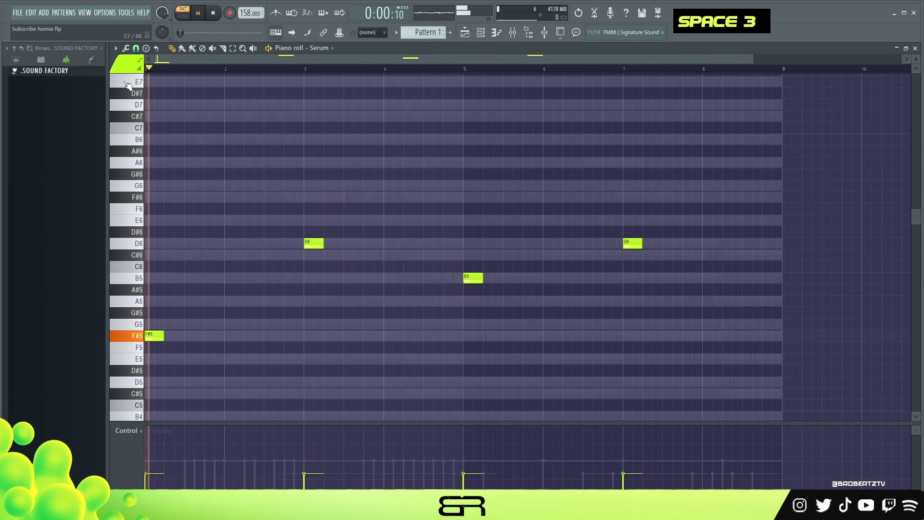
pyautogui.hotkey('ctrl', 'a')
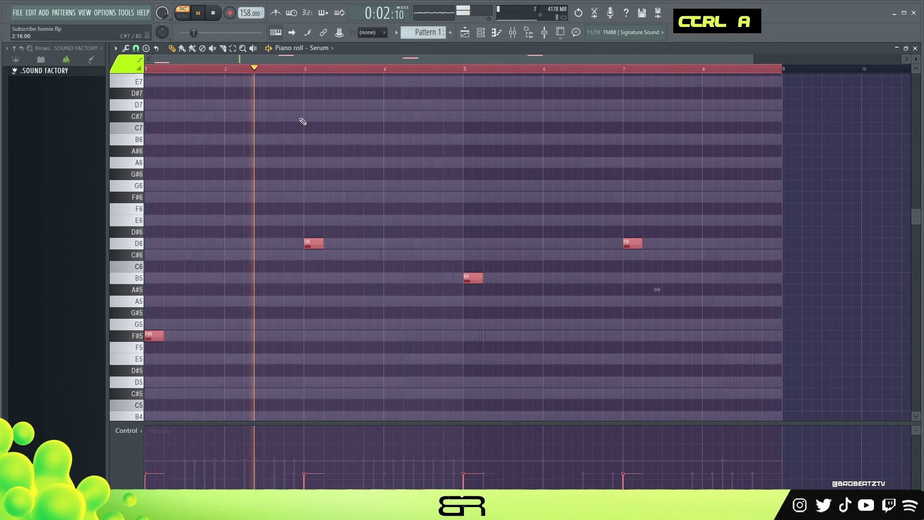
pyautogui.keyDown('alt'); pyautogui.scroll(-3, 301, 125); pyautogui.keyUp('alt')
pyautogui.keyDown('alt'); pyautogui.scroll(1, 314, 132); pyautogui.keyUp('alt')
pyautogui.rightClick(357, 139)
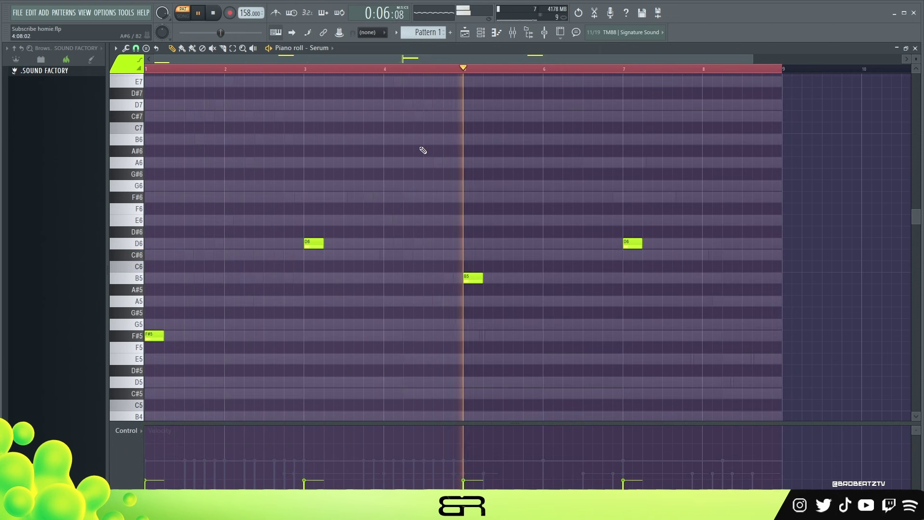
pyautogui.rightClick(442, 152)
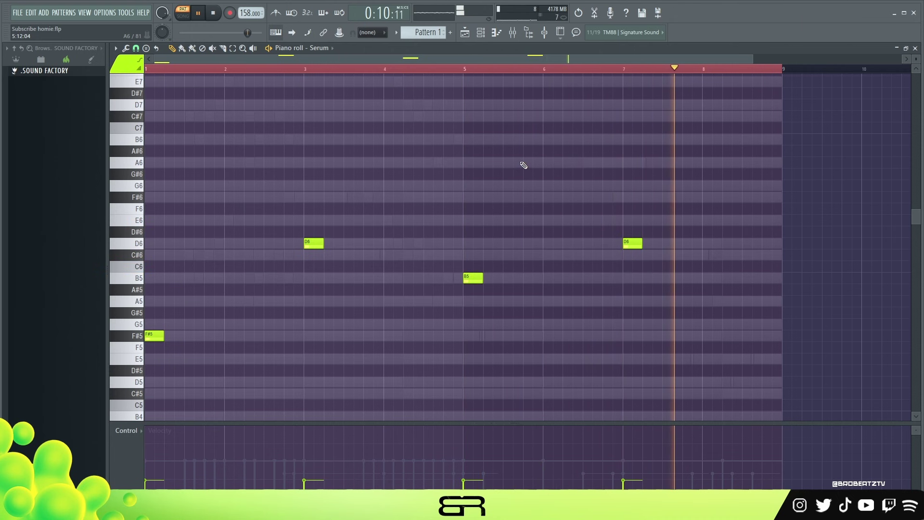
# Lower the bar 7 note to C#6, replay from bar 6, and shorten all four Serum notes
pyautogui.press('space')
pyautogui.moveTo(631, 242); pyautogui.dragTo(631, 252)
pyautogui.press('space')
pyautogui.click(589, 69)
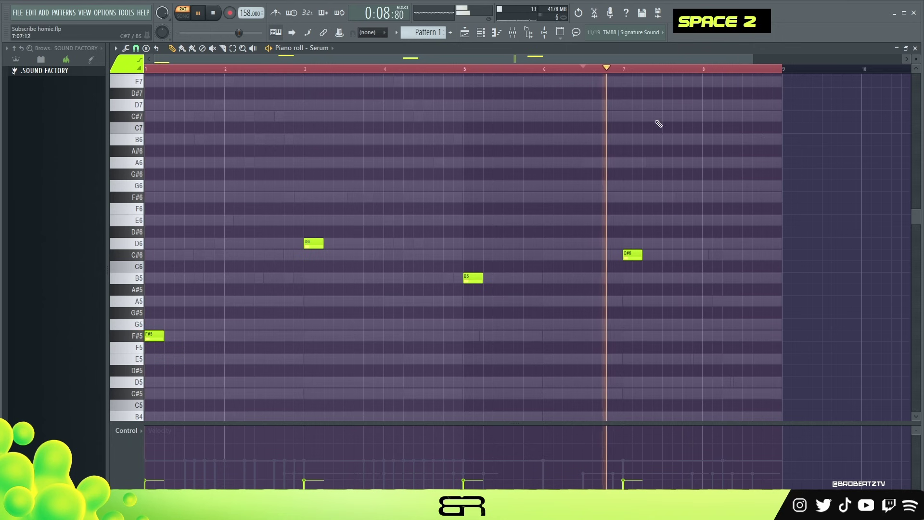
pyautogui.press('space')
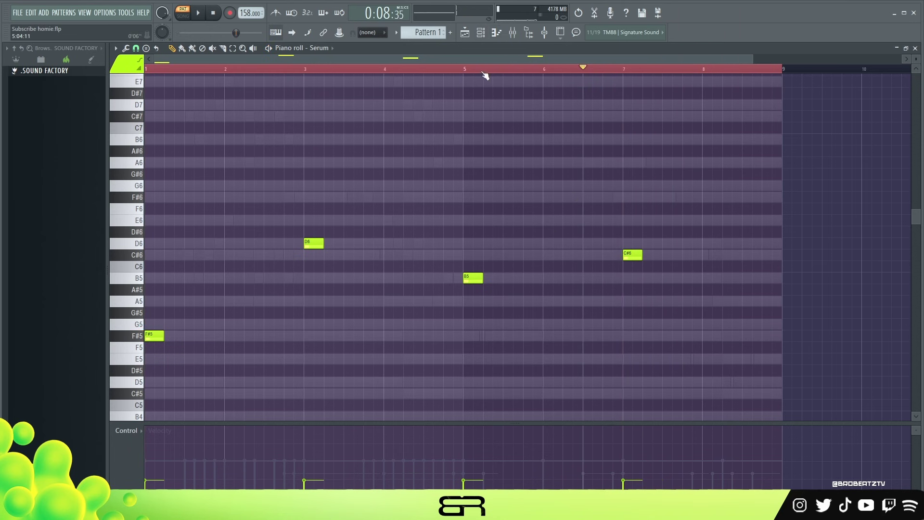
pyautogui.hotkey('ctrl', 'a')
pyautogui.rightClick(476, 175)
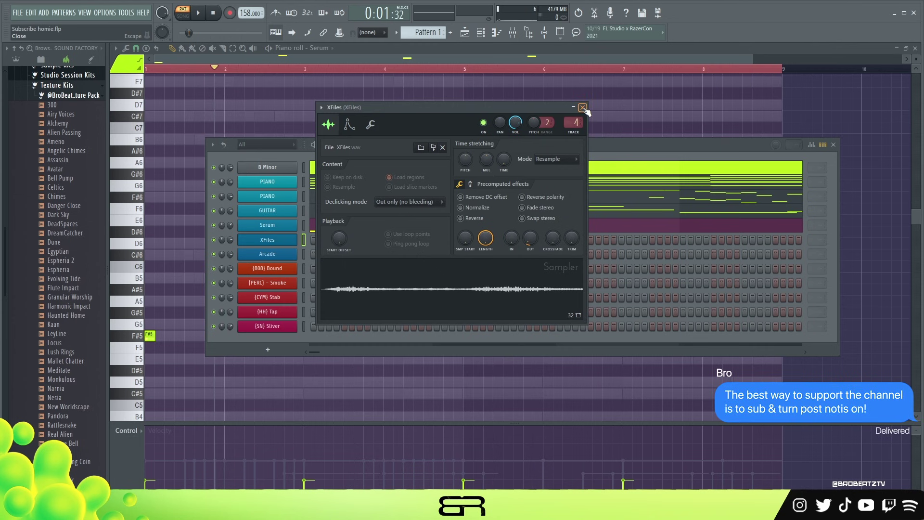
# Audition the XFiles texture sample in its sampler and open the XFiles channel's piano roll
pyautogui.moveTo(340, 239); pyautogui.dragTo(339, 231)
pyautogui.click(388, 298)
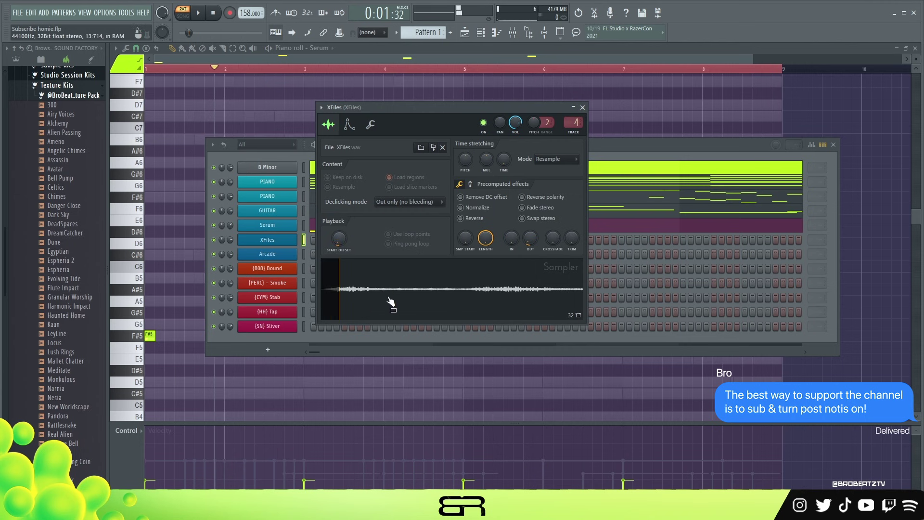
pyautogui.click(583, 108)
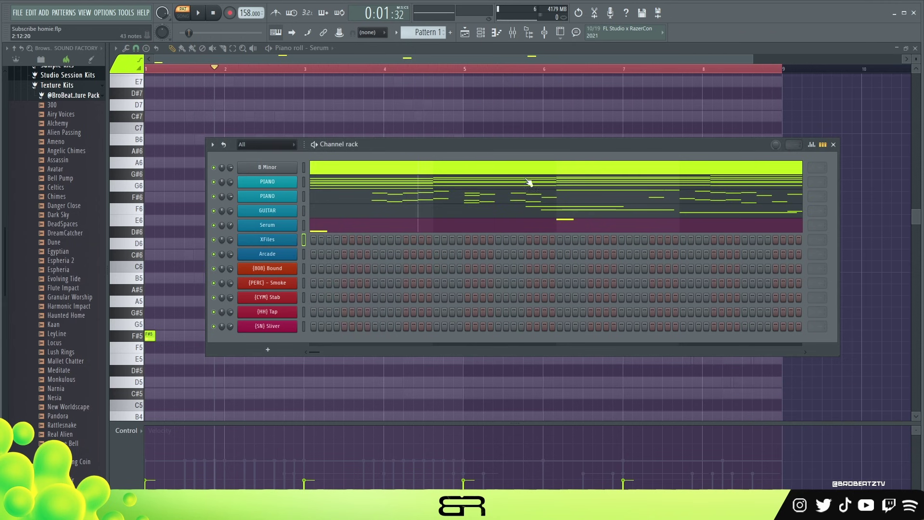
pyautogui.rightClick(289, 239)
pyautogui.click(319, 239)
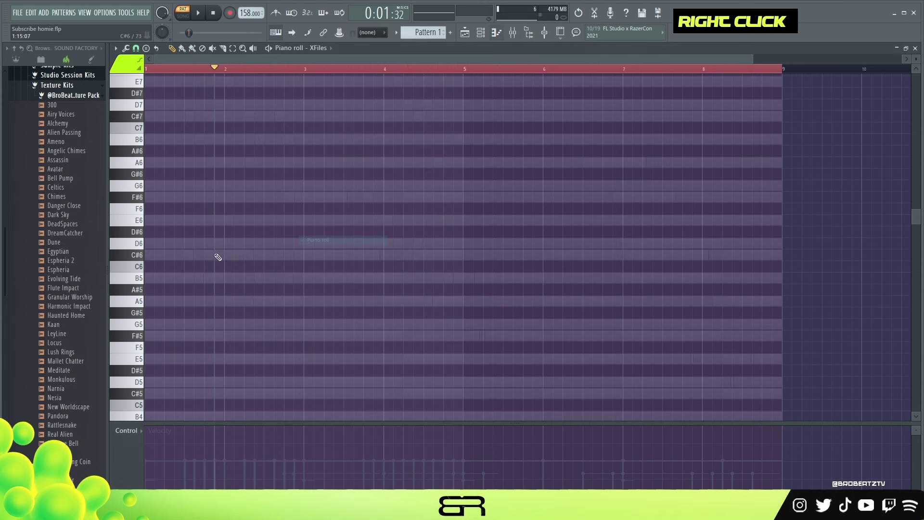
# Place a B5 trigger note at the start of bar 1 and shorten it to a very thin note
pyautogui.click(148, 282)
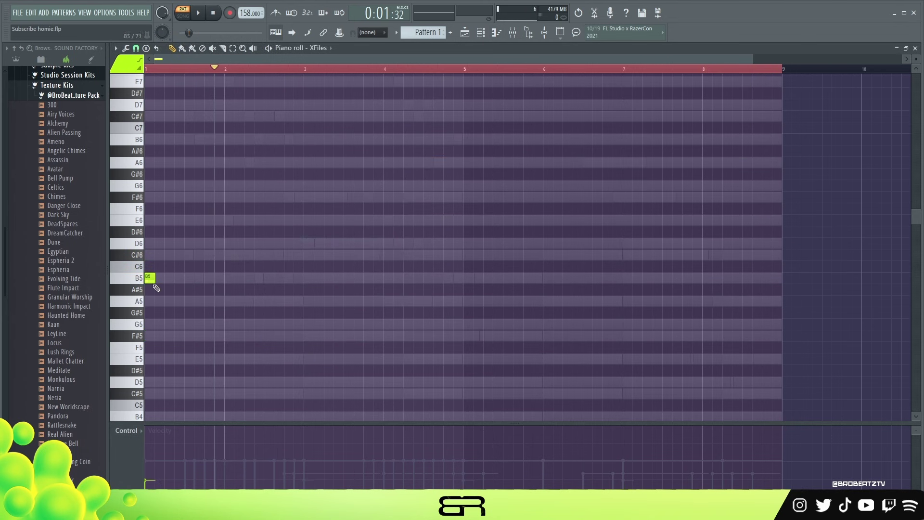
pyautogui.moveTo(152, 279); pyautogui.dragTo(161, 278)
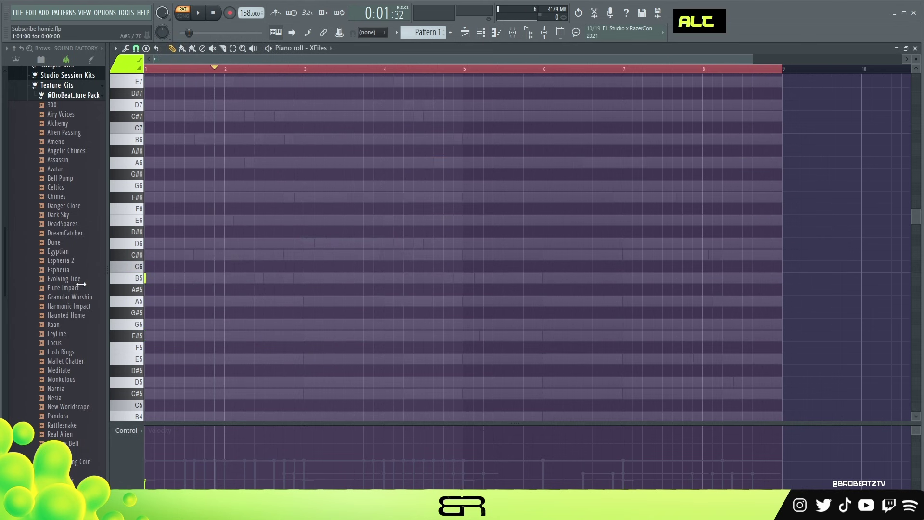
pyautogui.press('alt')
# Play the XFiles note with the pattern and raise its velocity
pyautogui.press('space')
pyautogui.press('space')
pyautogui.press('space')
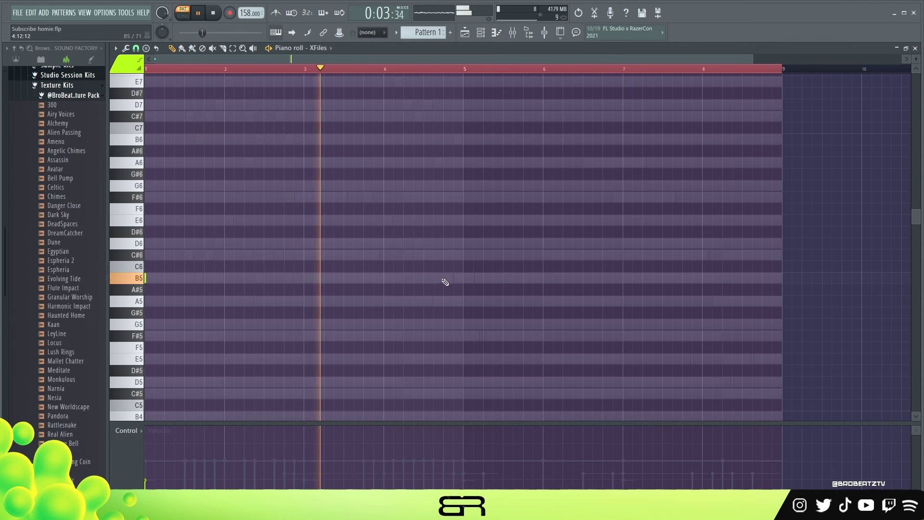
pyautogui.press('space')
pyautogui.doubleClick(158, 452)
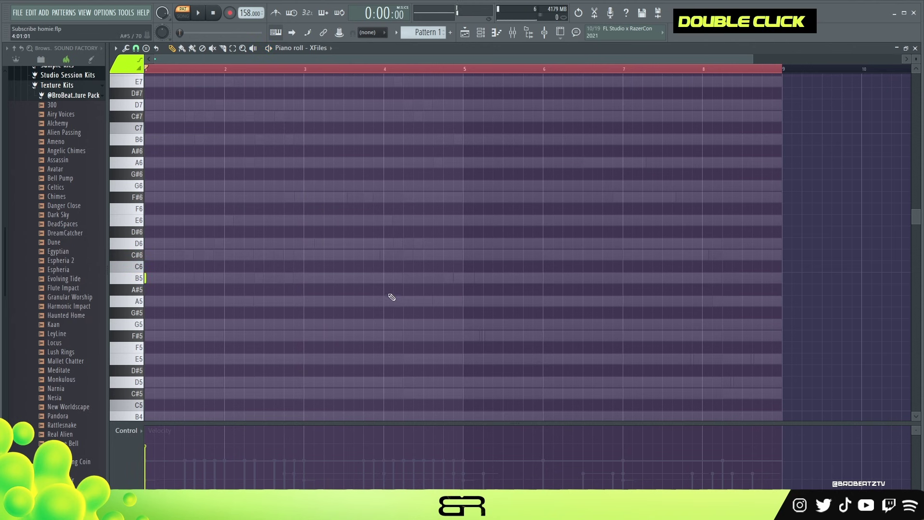
pyautogui.press('space')
# Add a second very short XFiles note at the start of bar 5 and drop it one octave to B4
pyautogui.click(463, 278)
pyautogui.keyDown('ctrl'); pyautogui.click(463, 278); pyautogui.keyUp('ctrl')
pyautogui.hotkey('ctrl', 'Down')
# Slightly lower the velocity of both XFiles notes and play the pattern from the start
pyautogui.hotkey('ctrl', 'a')
pyautogui.scroll(-1, 477, 264)
pyautogui.press('space')
pyautogui.press('space')
pyautogui.scroll(-1, 482, 265)
pyautogui.scroll(1, 481, 265)
pyautogui.press('space')
pyautogui.press('space')
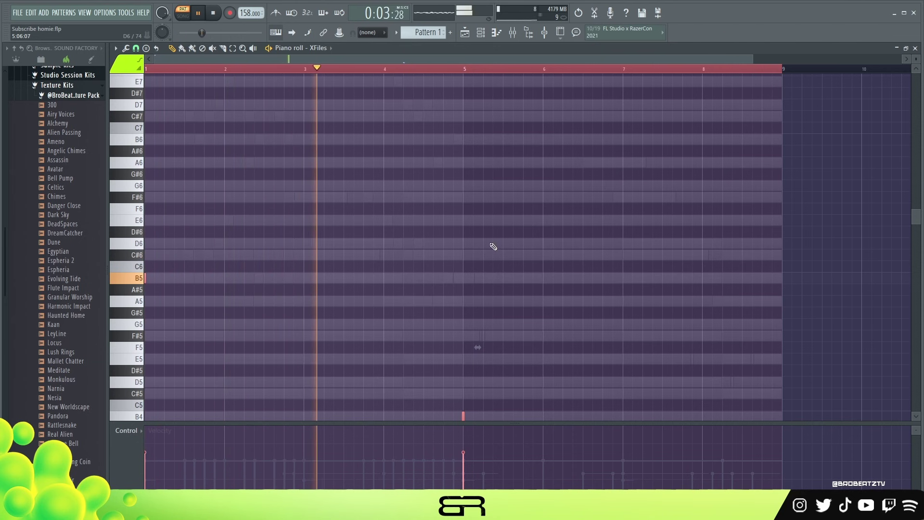
pyautogui.press('space')
pyautogui.scroll(-3, 486, 248)
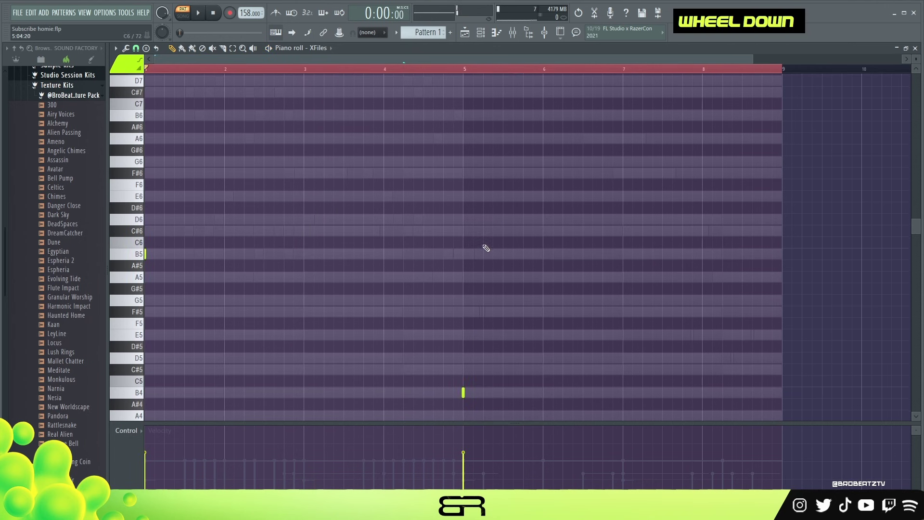
pyautogui.moveTo(473, 377); pyautogui.dragTo(446, 390)
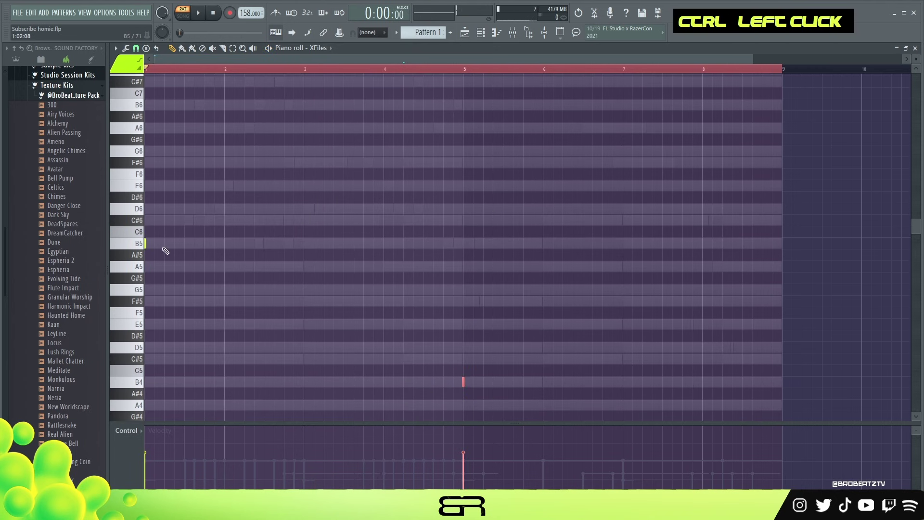
pyautogui.rightClick(463, 363)
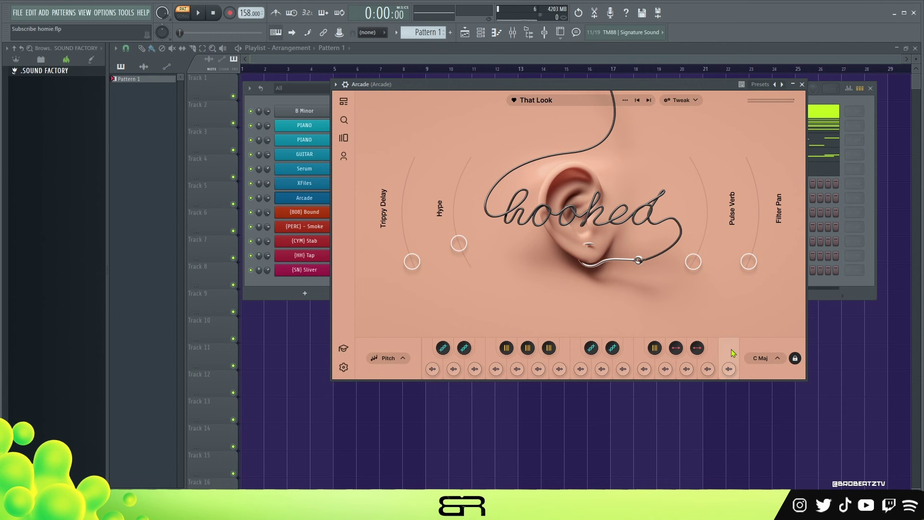
# Set Arcade's session key to B minor
pyautogui.click(762, 358)
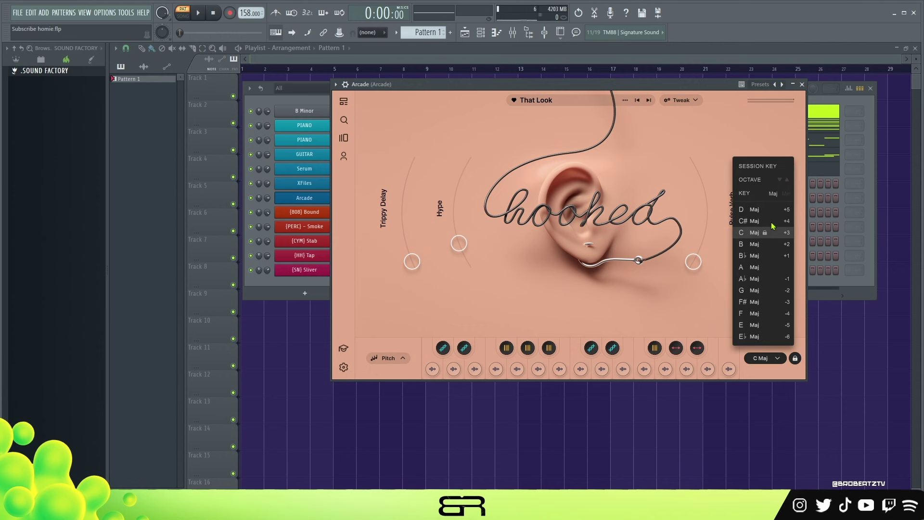
pyautogui.click(786, 194)
pyautogui.click(768, 212)
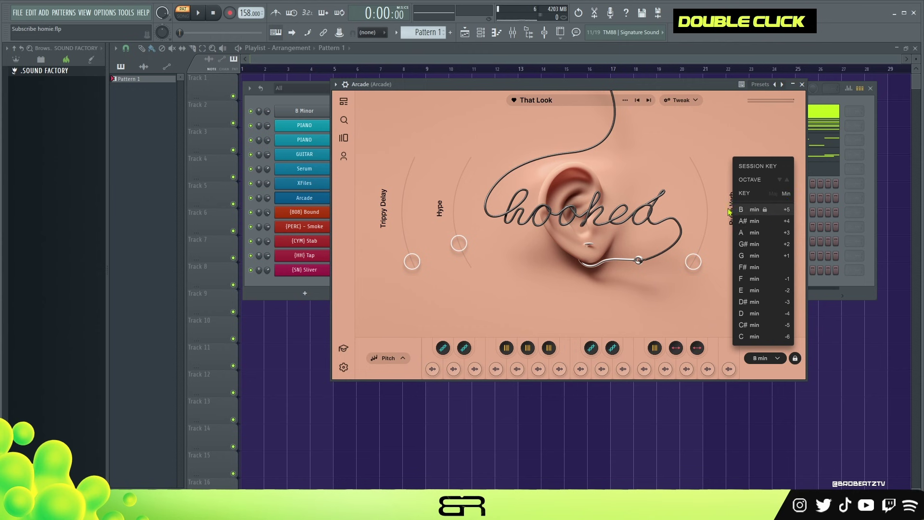
pyautogui.click(588, 89)
# Audition the first four samples of the That Look kit in Arcade
pyautogui.click(432, 369)
pyautogui.click(454, 368)
pyautogui.click(475, 368)
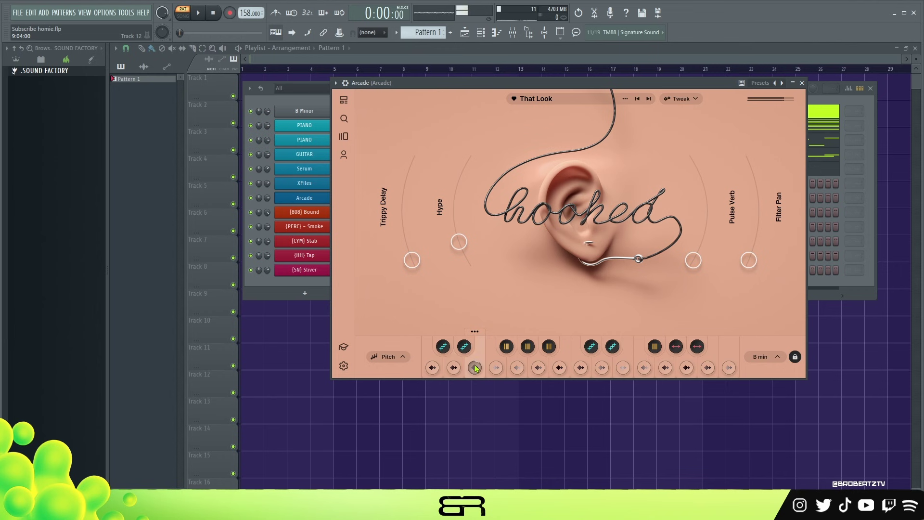
pyautogui.click(496, 368)
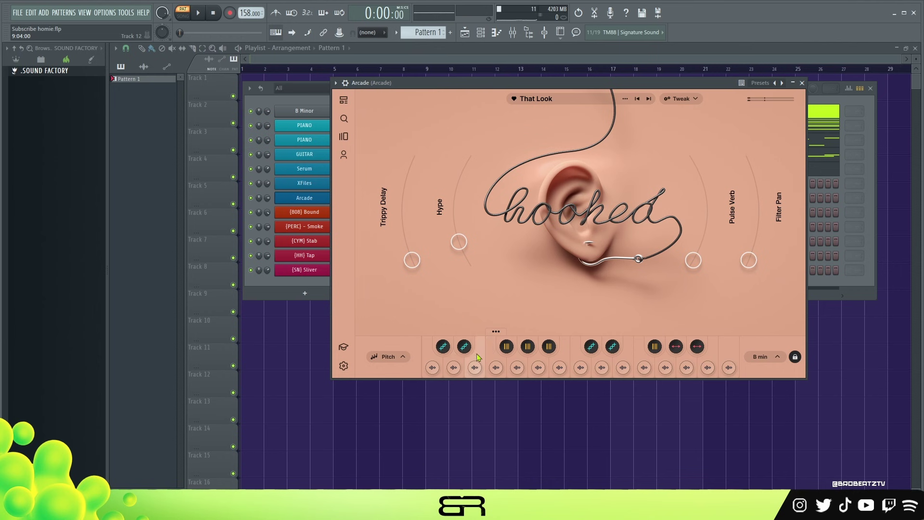
# In the Arcade channel's piano roll, enter B4, A4, G4 and F4 across bars 1 to 4 and B5, D5, E5 and A5 notes across bars 5 to 8
pyautogui.click(307, 102)
pyautogui.rightClick(335, 199)
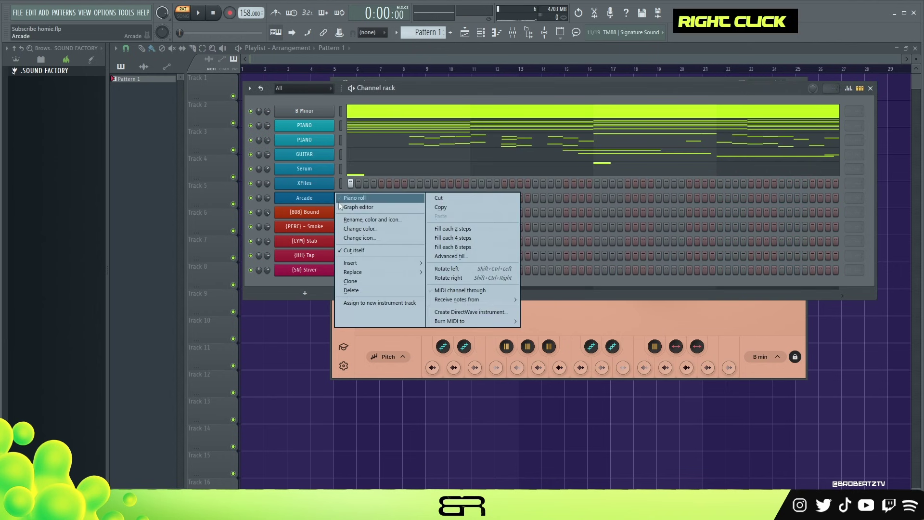
pyautogui.click(357, 198)
pyautogui.scroll(-2, 797, 78)
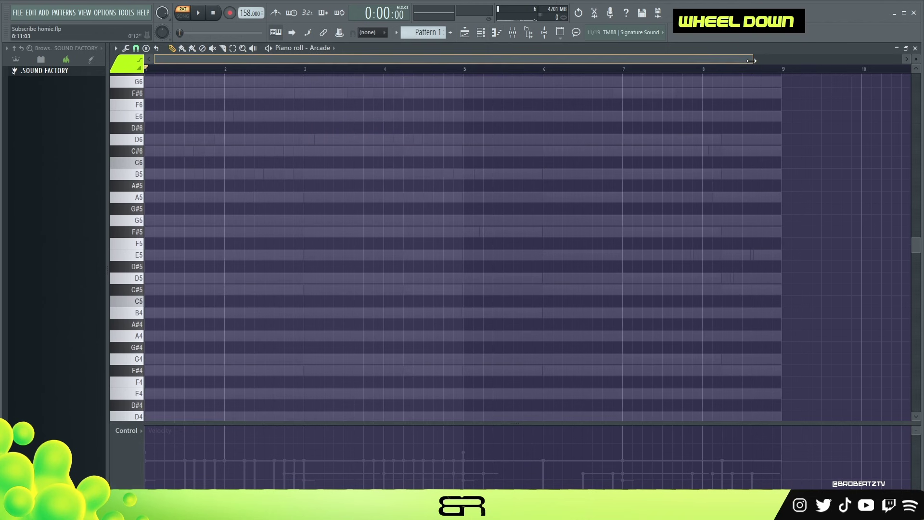
pyautogui.press('space')
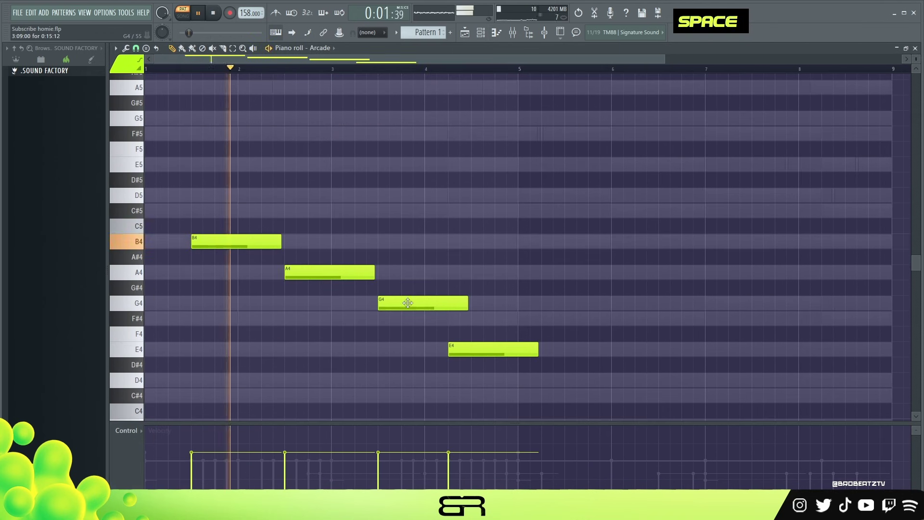
pyautogui.keyDown('alt'); pyautogui.click(535, 352); pyautogui.keyUp('alt')
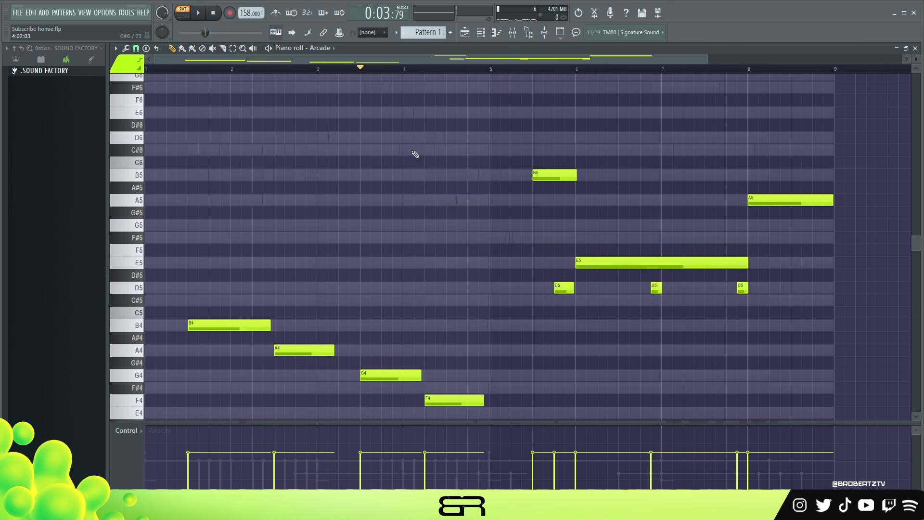
# Look over all the Arcade notes and play them back with the pattern
pyautogui.scroll(-3, 416, 154)
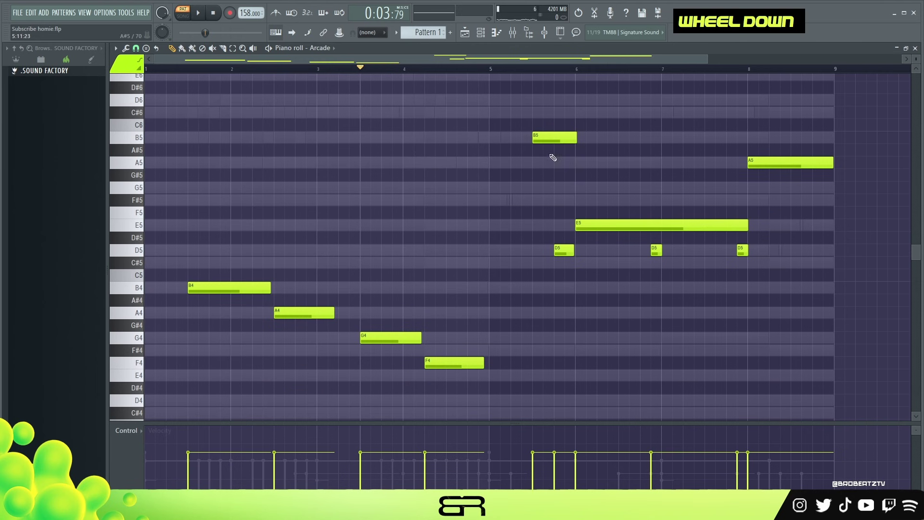
pyautogui.moveTo(217, 145); pyautogui.dragTo(799, 356)
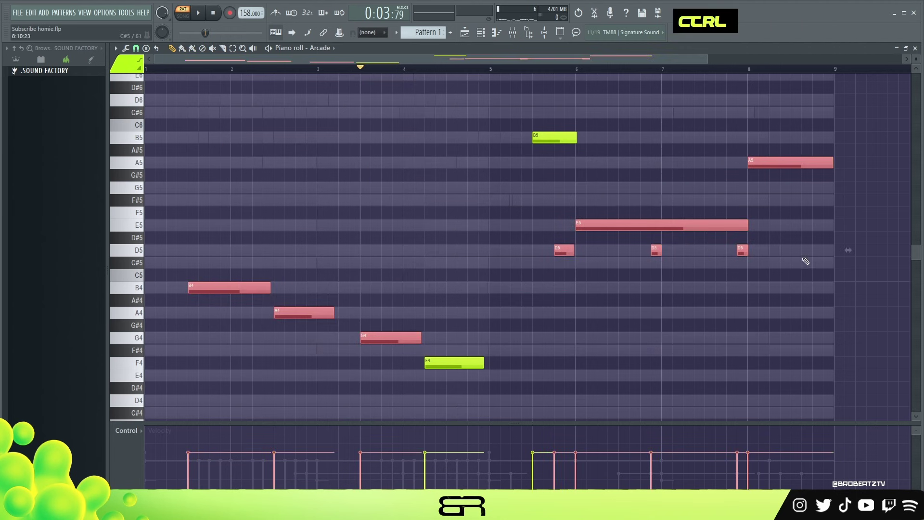
pyautogui.moveTo(843, 94); pyautogui.dragTo(151, 392)
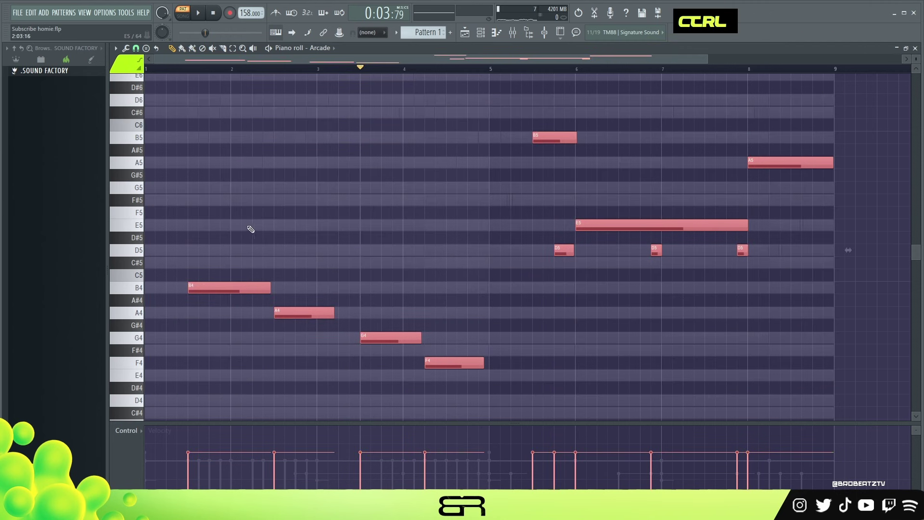
pyautogui.rightClick(267, 116)
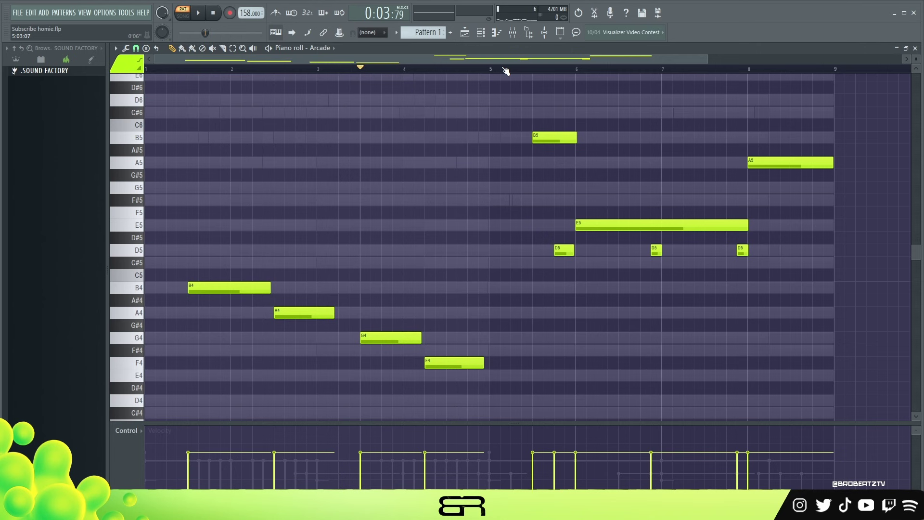
pyautogui.press('space')
pyautogui.press('space')
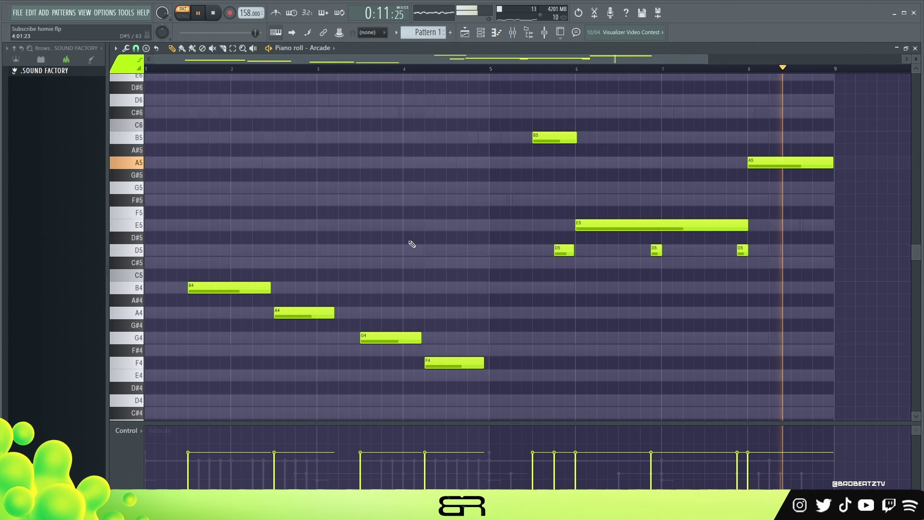
# Copy the lowest chord notes of bars 1 to 4 (B3, F#4, G4, F#4) from the first PIANO channel's piano roll
pyautogui.press('space')
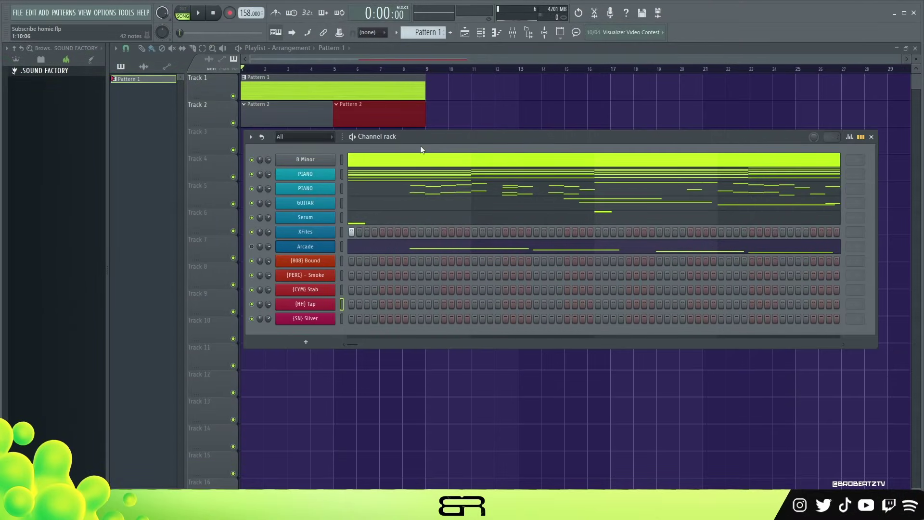
pyautogui.click(393, 179)
pyautogui.scroll(-2, 392, 196)
pyautogui.moveTo(217, 320); pyautogui.dragTo(218, 368)
pyautogui.keyDown('ctrl'); pyautogui.keyDown('shift'); pyautogui.click(305, 272); pyautogui.keyUp('shift'); pyautogui.keyUp('ctrl')
pyautogui.keyDown('ctrl'); pyautogui.keyDown('shift'); pyautogui.click(345, 263); pyautogui.keyUp('shift'); pyautogui.keyUp('ctrl')
pyautogui.keyDown('ctrl'); pyautogui.keyDown('shift'); pyautogui.click(460, 285); pyautogui.keyUp('shift'); pyautogui.keyUp('ctrl')
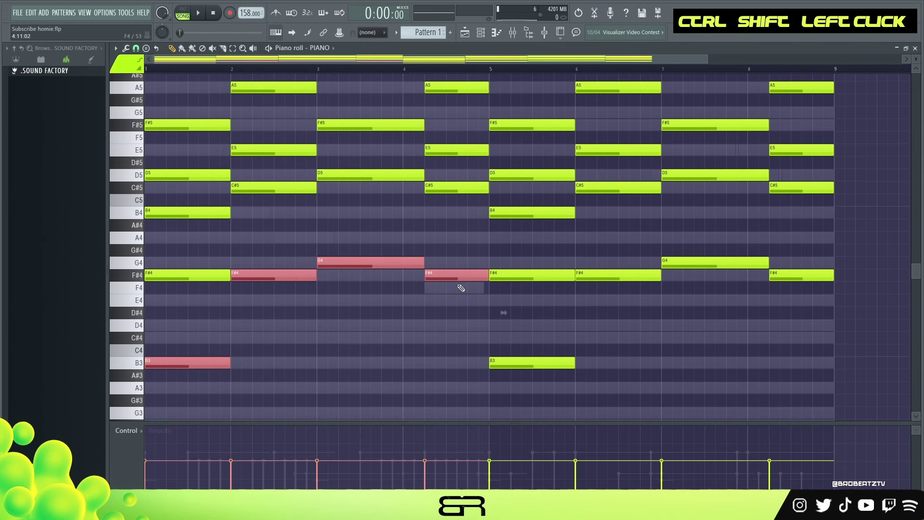
pyautogui.hotkey('ctrl', 'c')
# Paste the copied root notes into the (808) Bound channel's piano roll in Pattern 2
pyautogui.click(497, 32)
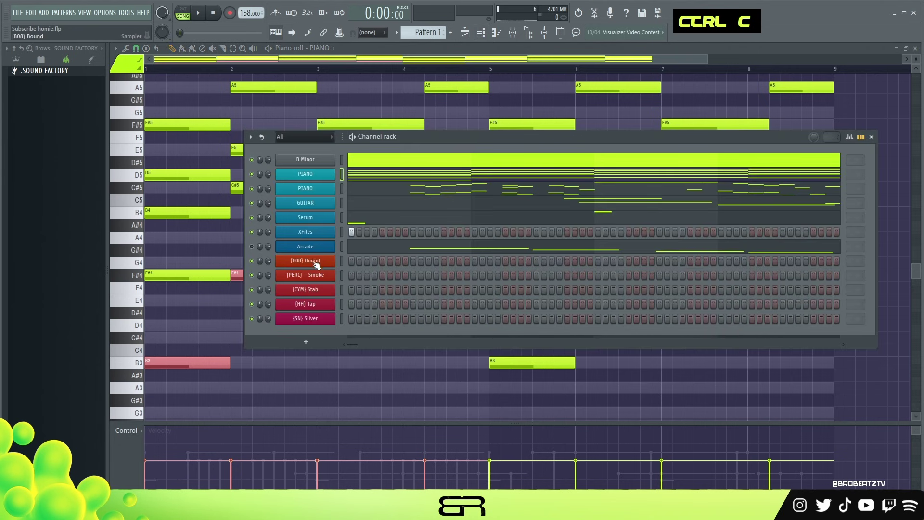
pyautogui.rightClick(327, 262)
pyautogui.click(358, 259)
pyautogui.scroll(1, 429, 32)
pyautogui.hotkey('ctrl', 'v')
pyautogui.scroll(-1, 347, 258)
pyautogui.rightClick(334, 305)
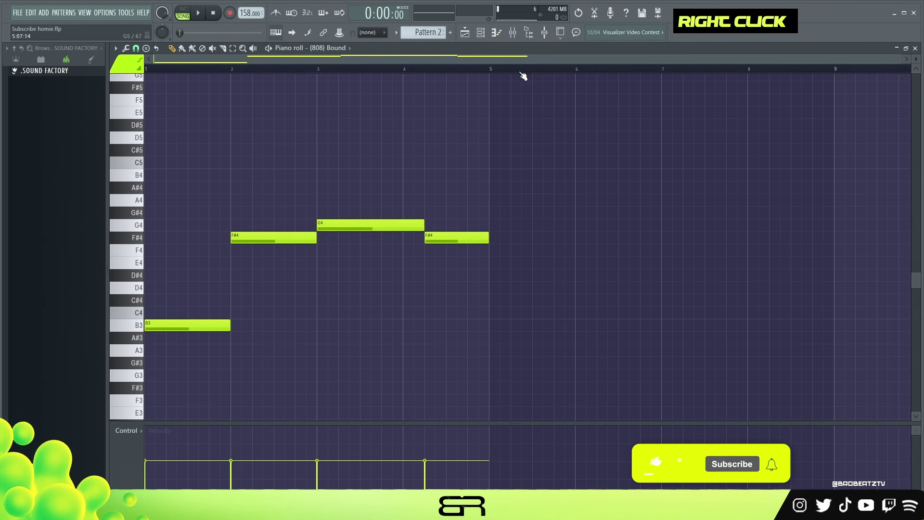
pyautogui.click(465, 32)
pyautogui.click(480, 32)
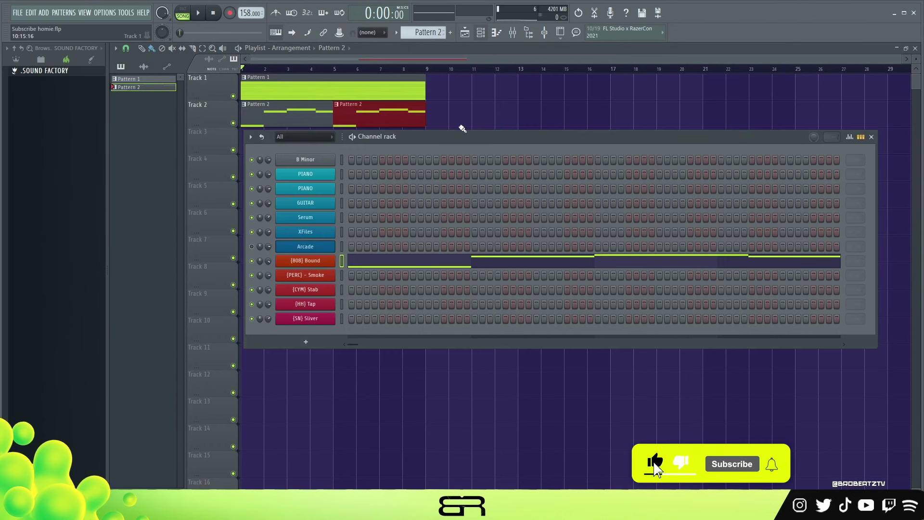
# Shorten the 808's B3 note, move it to beat 4 of bar 1, and shift the first F#4 to beat 2 of bar 2
pyautogui.doubleClick(357, 260)
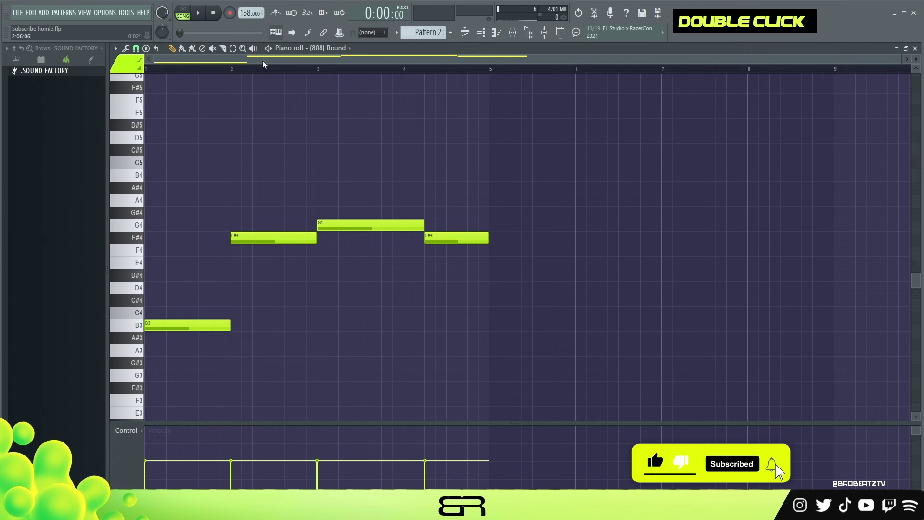
pyautogui.scroll(3, 264, 64)
pyautogui.moveTo(212, 323); pyautogui.dragTo(311, 326)
pyautogui.moveTo(383, 325); pyautogui.dragTo(289, 340)
pyautogui.keyDown('ctrl'); pyautogui.click(302, 244); pyautogui.keyUp('ctrl')
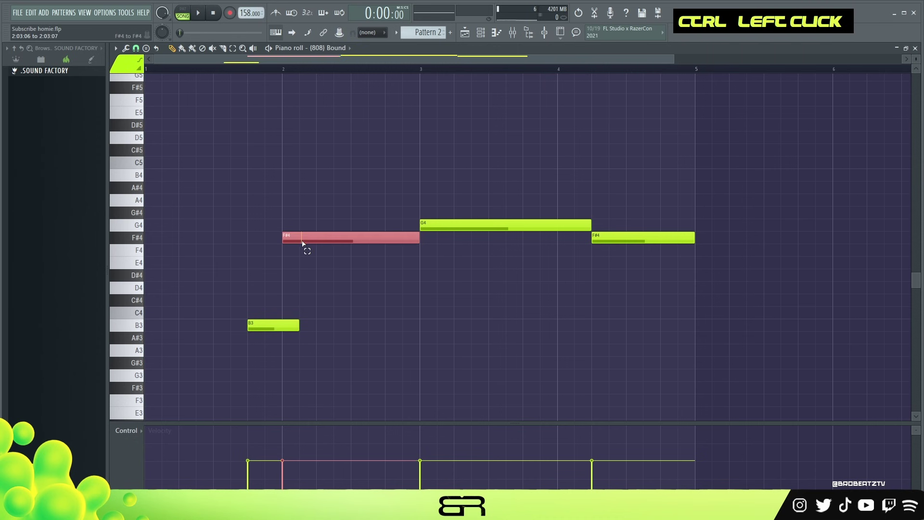
pyautogui.moveTo(308, 235); pyautogui.dragTo(337, 235)
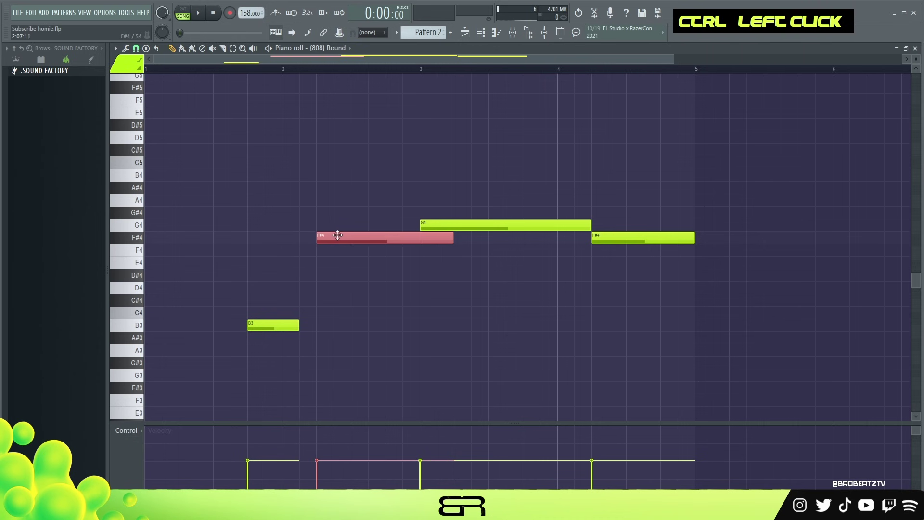
# Trim the first F#4 to end just before the G4, and replace the last F#4 with two short F#4 notes in bar 4
pyautogui.hotkey('ctrl', 'a')
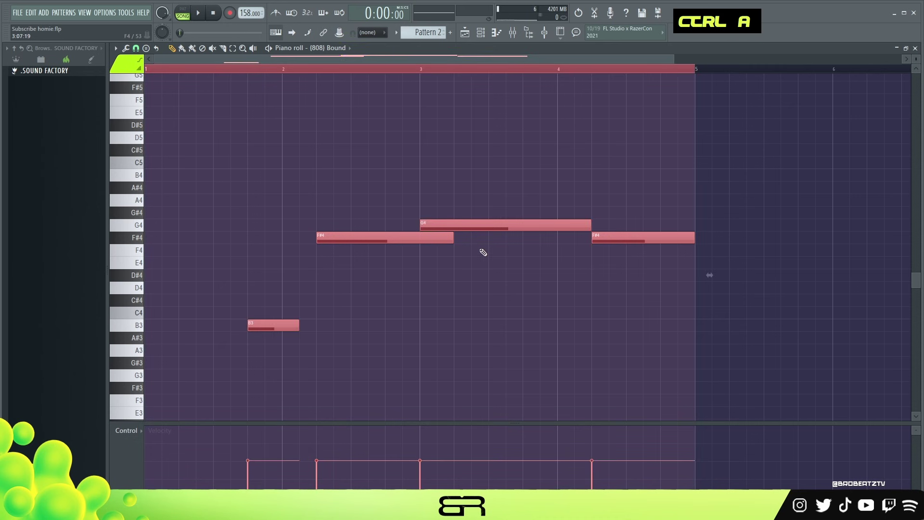
pyautogui.rightClick(464, 247)
pyautogui.moveTo(452, 240); pyautogui.dragTo(416, 251)
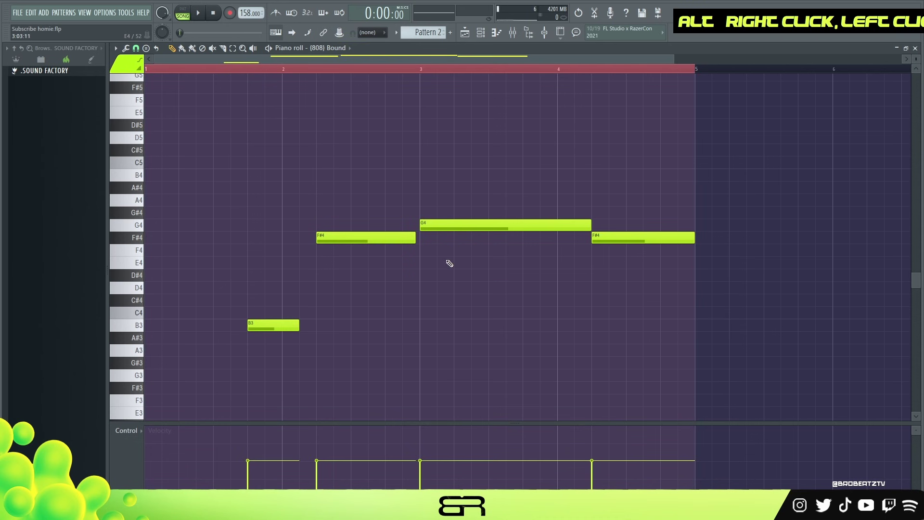
pyautogui.moveTo(695, 240); pyautogui.dragTo(626, 240)
pyautogui.click(650, 238)
# Duplicate the B3 note to the start of bar 1, raise the copy to B4 and lengthen it to three beats
pyautogui.keyDown('ctrl'); pyautogui.click(270, 327); pyautogui.keyUp('ctrl')
pyautogui.moveTo(270, 327); pyautogui.dragTo(129, 325)
pyautogui.hotkey('ctrl', 'Up')
pyautogui.rightClick(214, 246)
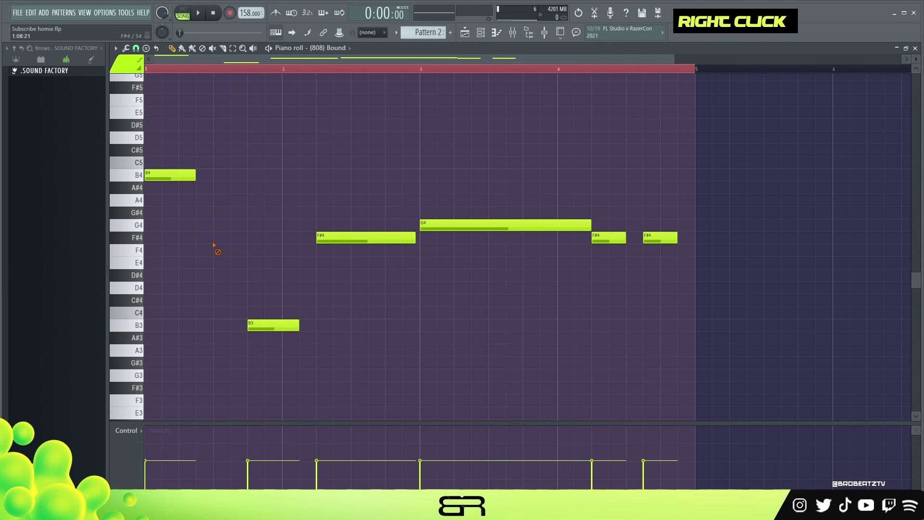
pyautogui.moveTo(194, 177); pyautogui.dragTo(247, 179)
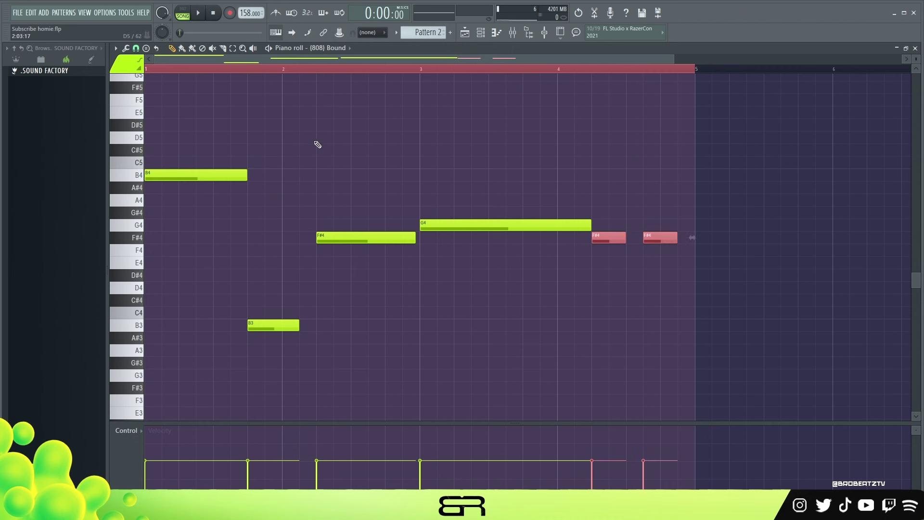
# Raise all 808 notes by one octave with maximum velocity and play the bassline back
pyautogui.press('space')
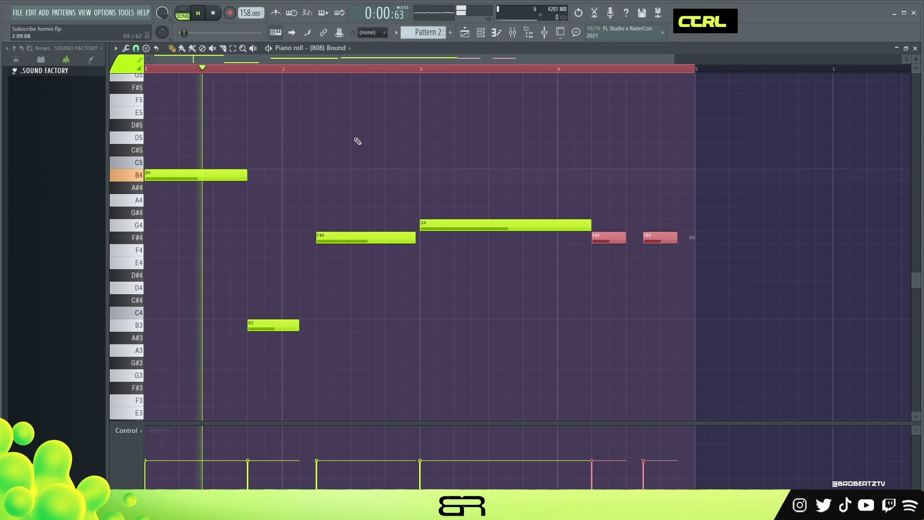
pyautogui.hotkey('ctrl', 'a')
pyautogui.hotkey('ctrl', 'Up')
pyautogui.keyDown('alt'); pyautogui.scroll(7, 409, 209); pyautogui.keyUp('alt')
pyautogui.press('space')
pyautogui.press('space')
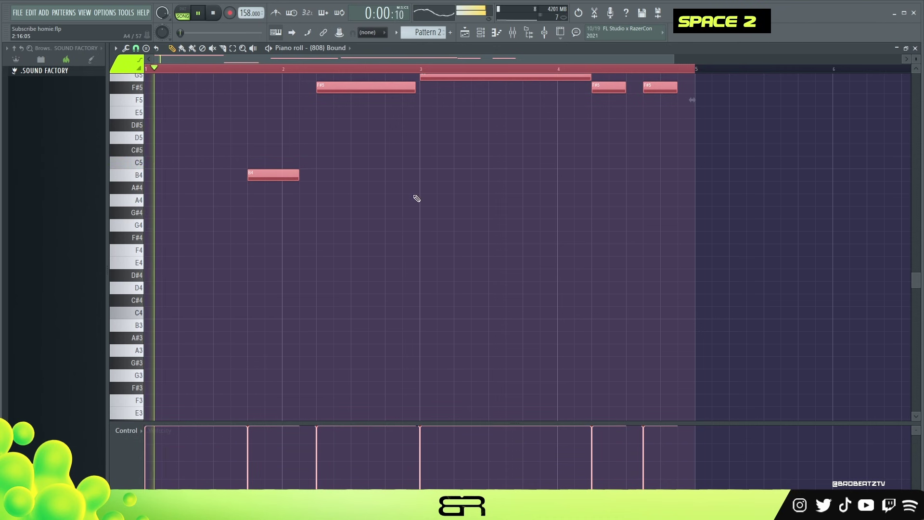
pyautogui.scroll(1, 448, 240)
pyautogui.rightClick(449, 140)
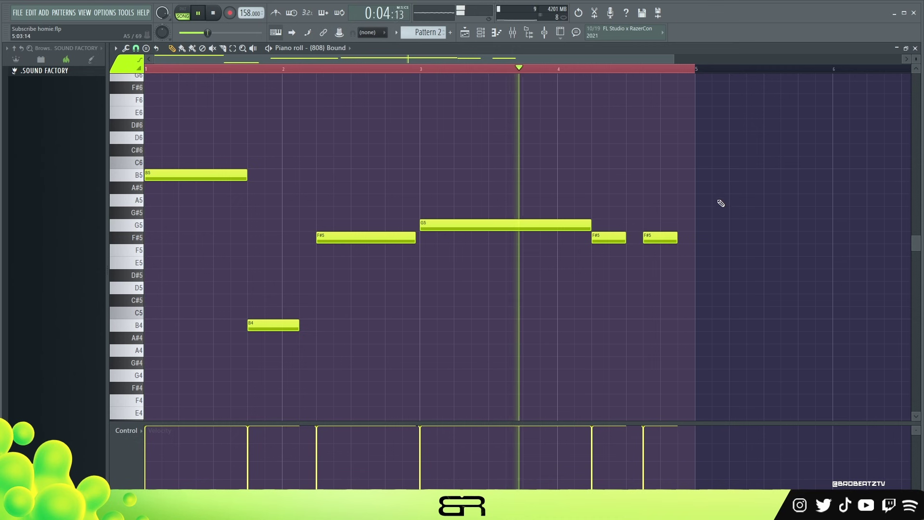
pyautogui.rightClick(701, 306)
pyautogui.press('space')
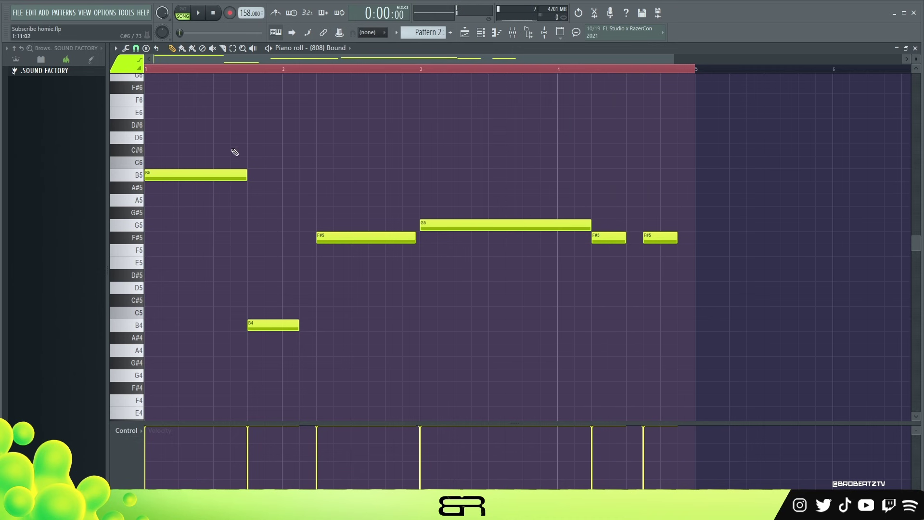
# Open the (HH) Tap channel's piano roll in Pattern 2 and briefly play the beat as a reference
pyautogui.click(480, 33)
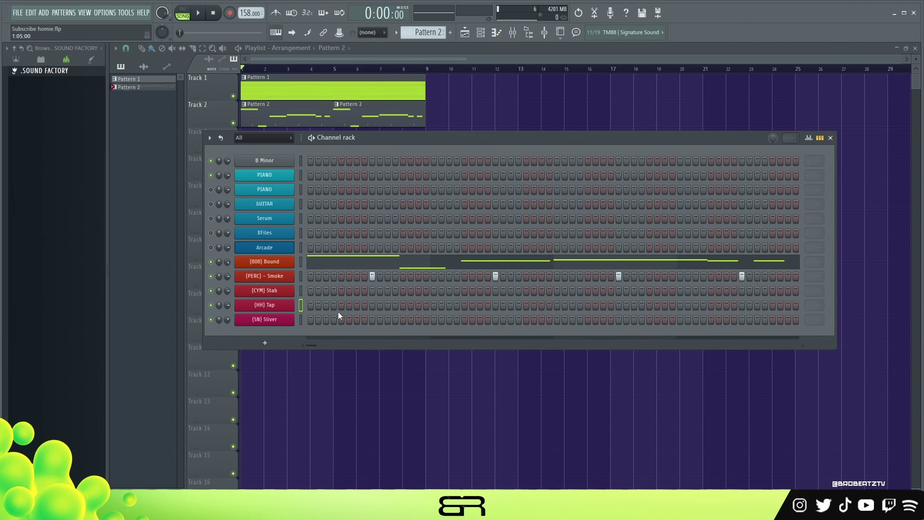
pyautogui.rightClick(300, 304)
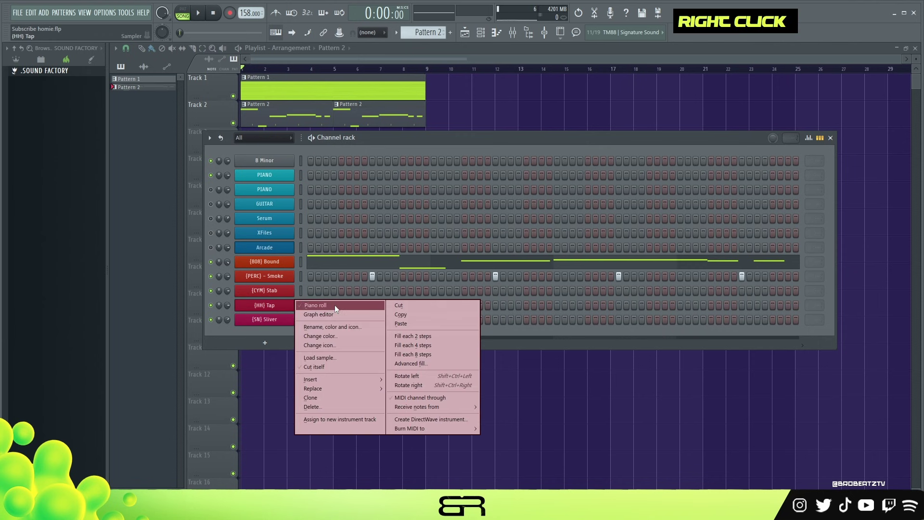
pyautogui.click(334, 305)
pyautogui.click(480, 32)
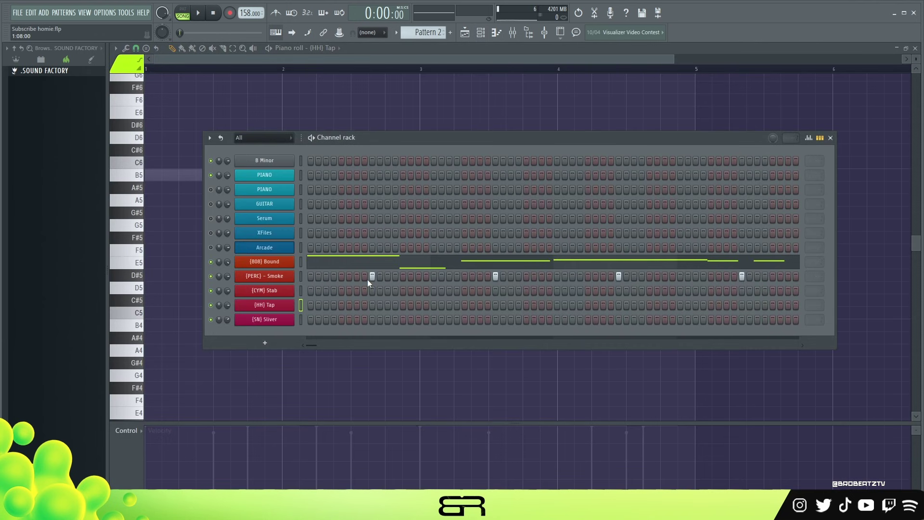
pyautogui.press('F6')
pyautogui.press('space')
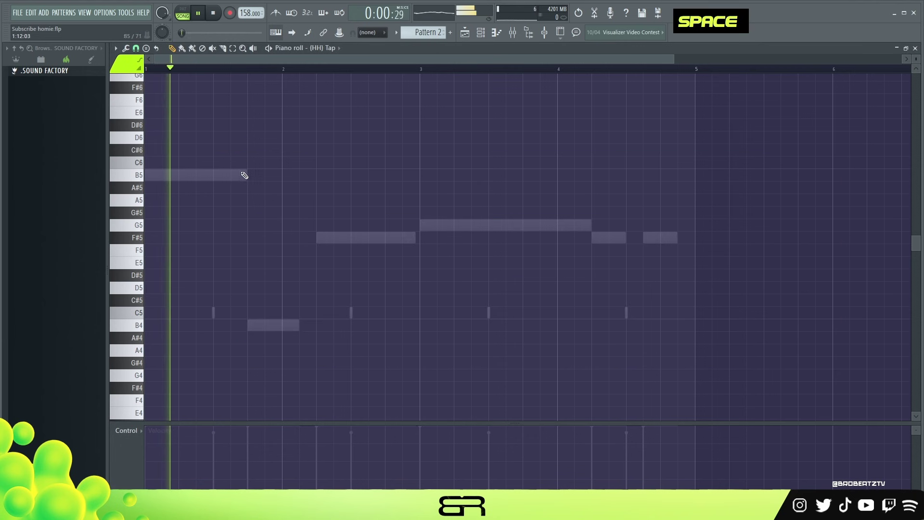
pyautogui.press('space')
# Place C5 hi-hat hits on beats 1 and 3 of bar 1, each followed by another hit half a beat after it
pyautogui.click(146, 313)
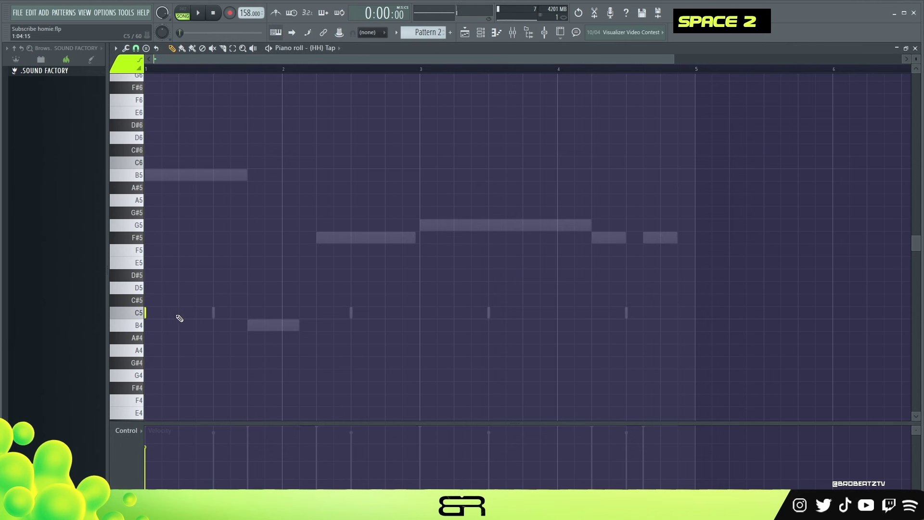
pyautogui.click(162, 312)
pyautogui.press('space')
pyautogui.press('space')
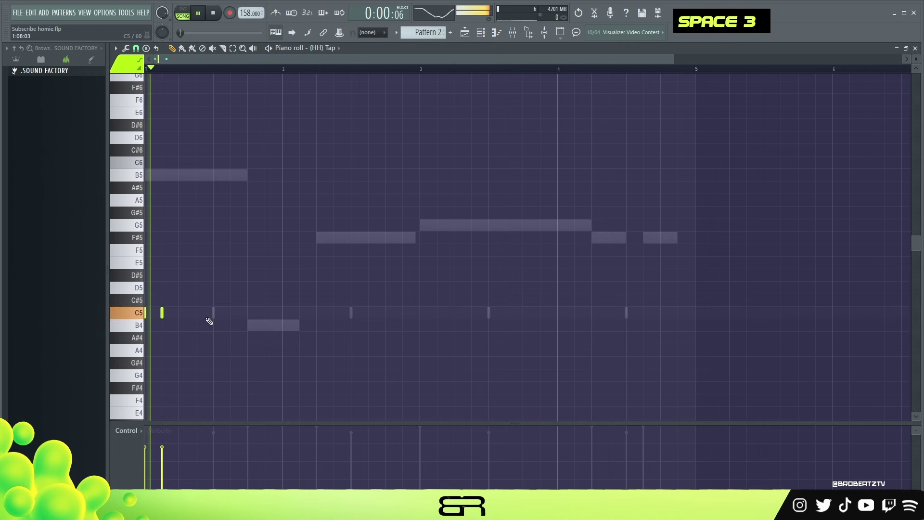
pyautogui.press('space')
pyautogui.press('space')
pyautogui.press('space')
pyautogui.press('space')
pyautogui.click(213, 313)
pyautogui.click(230, 313)
# Add six half-beat C5 hi-hats from beat 2 of bar 2, lower the velocity of every second one, and play them
pyautogui.click(317, 312)
pyautogui.click(334, 313)
pyautogui.click(351, 313)
pyautogui.click(368, 313)
pyautogui.click(386, 313)
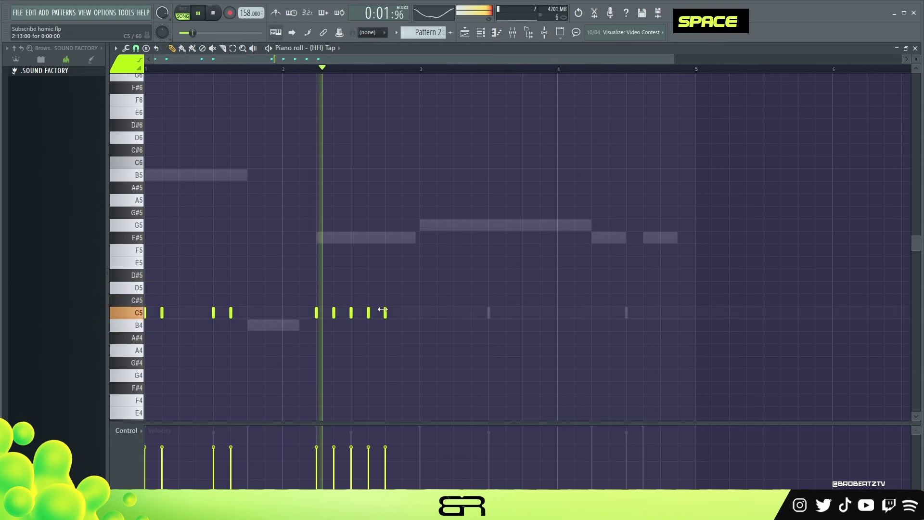
pyautogui.press('space')
pyautogui.press('space')
pyautogui.click(402, 313)
pyautogui.moveTo(316, 444); pyautogui.dragTo(402, 455)
pyautogui.press('space')
pyautogui.press('space')
pyautogui.press('space')
pyautogui.press('space')
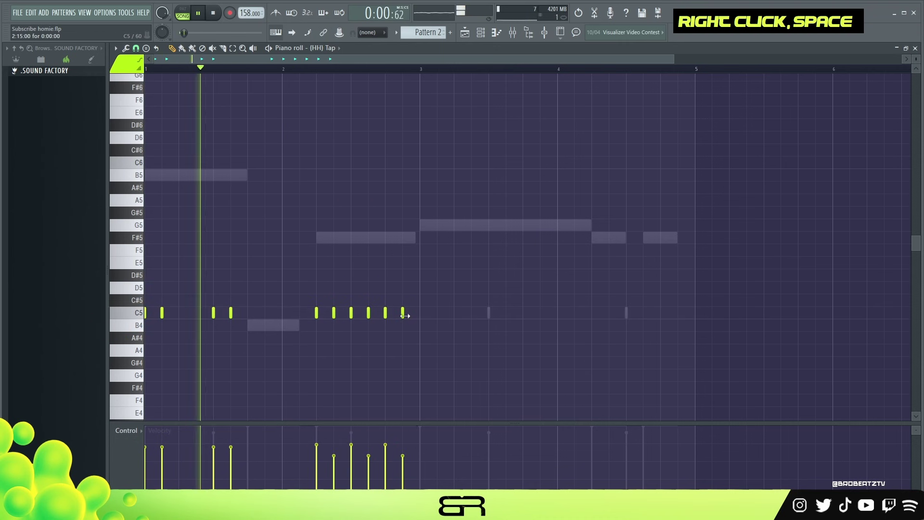
# Add four C5 hi-hat hits in bar 3, two around beat 2 and two from beat 3, with a softer first hit
pyautogui.click(437, 313)
pyautogui.click(454, 313)
pyautogui.click(454, 438)
pyautogui.press('space')
pyautogui.click(489, 312)
pyautogui.click(506, 312)
pyautogui.press('space')
# Build a six-hit hi-hat roll from beat 2 of bar 4, its last three hits on A#4, followed by two single C5 hits
pyautogui.click(591, 312)
pyautogui.moveTo(610, 316)
pyautogui.mouseDown()
pyautogui.moveTo(609, 334)
pyautogui.moveTo(597, 315)
pyautogui.mouseUp()
pyautogui.click(136, 49)
pyautogui.click(140, 167)
pyautogui.keyDown('ctrl'); pyautogui.moveTo(549, 255); pyautogui.dragTo(629, 348); pyautogui.keyUp('ctrl')
pyautogui.scroll(-3, 609, 325)
pyautogui.rightClick(452, 330)
pyautogui.scroll(2, 420, 245)
pyautogui.moveTo(423, 337)
pyautogui.keyDown('ctrl'); pyautogui.mouseDown()
pyautogui.moveTo(304, 284)
pyautogui.moveTo(425, 309)
pyautogui.mouseUp(); pyautogui.keyUp('ctrl')
pyautogui.scroll(-1, 411, 236)
pyautogui.press('space')
pyautogui.rightClick(543, 317)
pyautogui.moveTo(562, 245)
pyautogui.mouseDown()
pyautogui.moveTo(648, 327)
pyautogui.moveTo(629, 325)
pyautogui.mouseUp()
pyautogui.rightClick(629, 325)
pyautogui.press('space')
pyautogui.rightClick(650, 331)
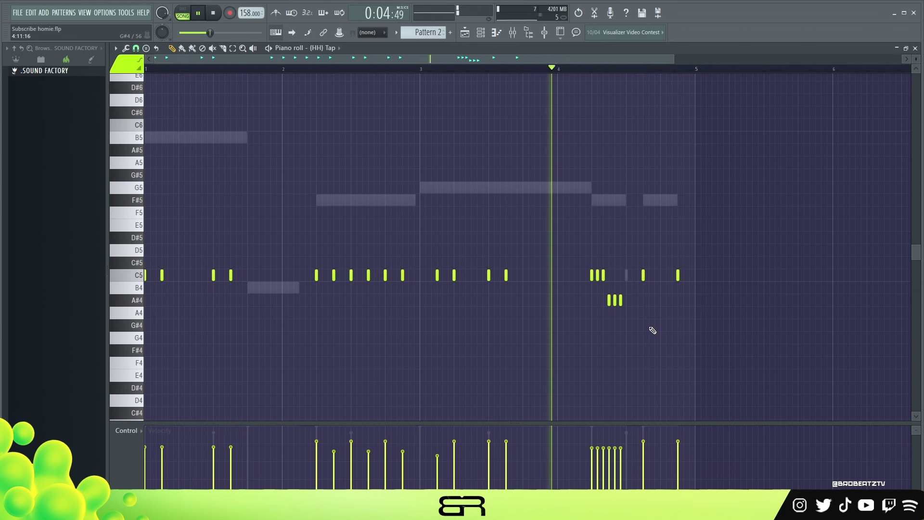
pyautogui.press('space')
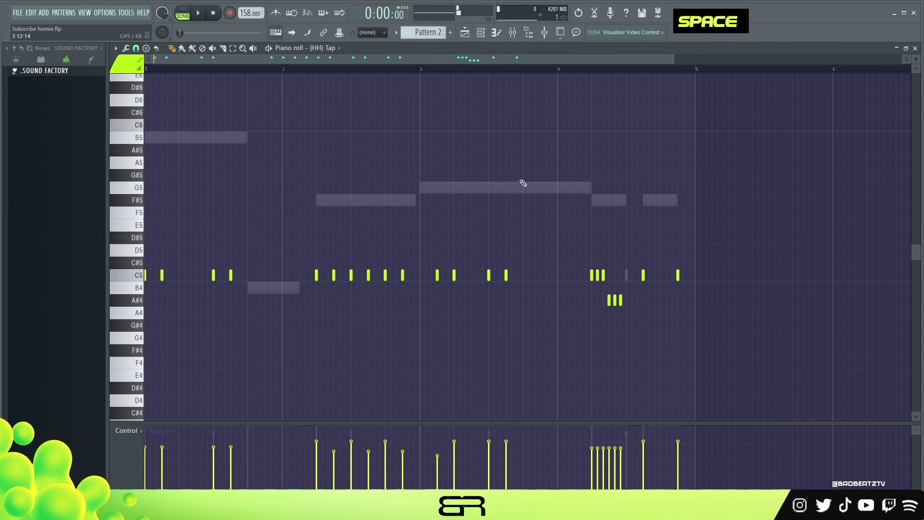
# In Pattern 2, place a (CYM) Stab hit on step 5 and (SN) Sliver hits on steps 19, 47 and 51
pyautogui.click(481, 32)
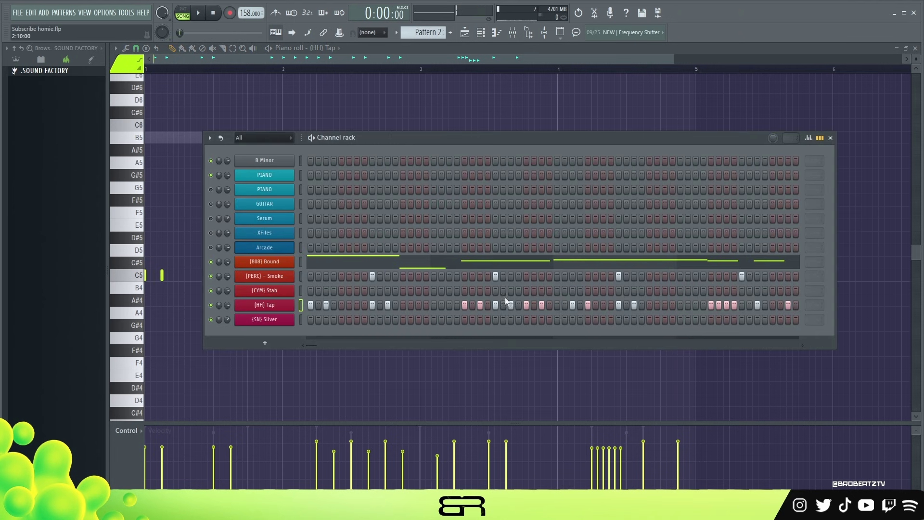
pyautogui.click(341, 290)
pyautogui.click(450, 320)
pyautogui.press('space')
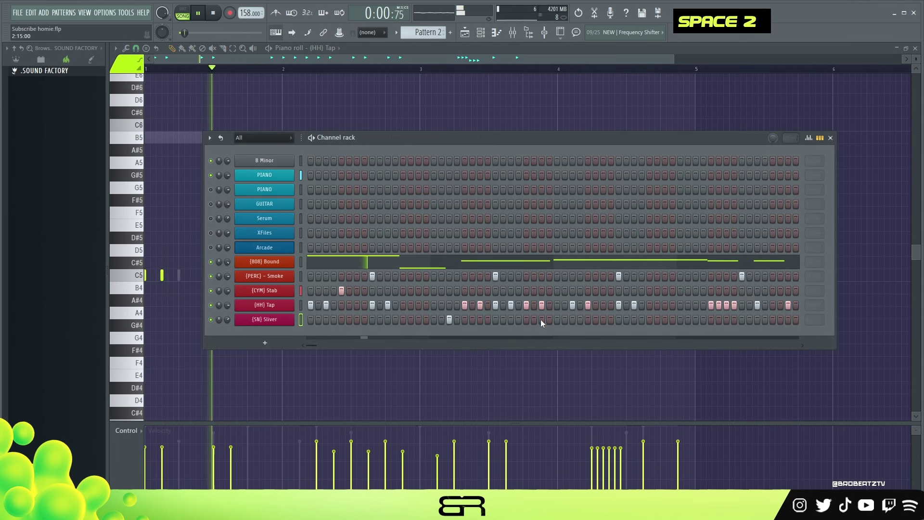
pyautogui.click(665, 319)
pyautogui.click(696, 320)
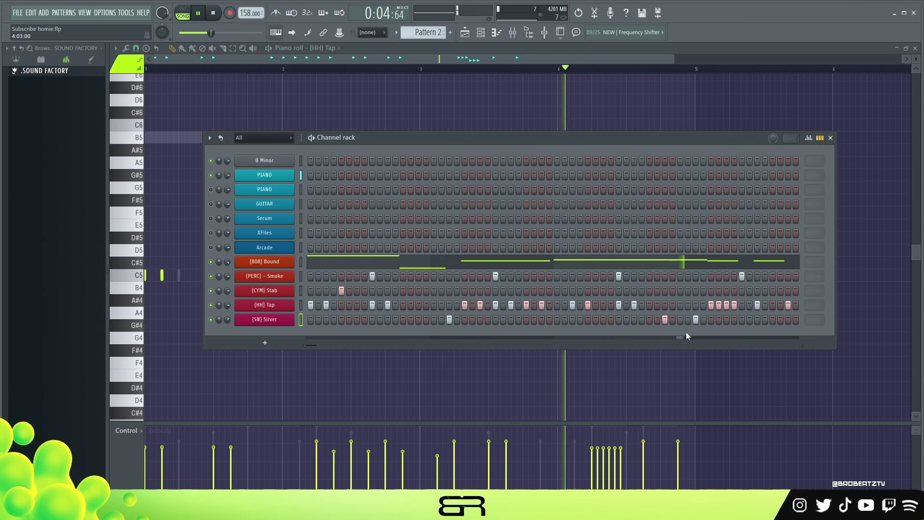
# Open the (SN) Sliver channel's piano roll, select all its notes and play the drums back
pyautogui.rightClick(296, 319)
pyautogui.press('space')
pyautogui.press('space')
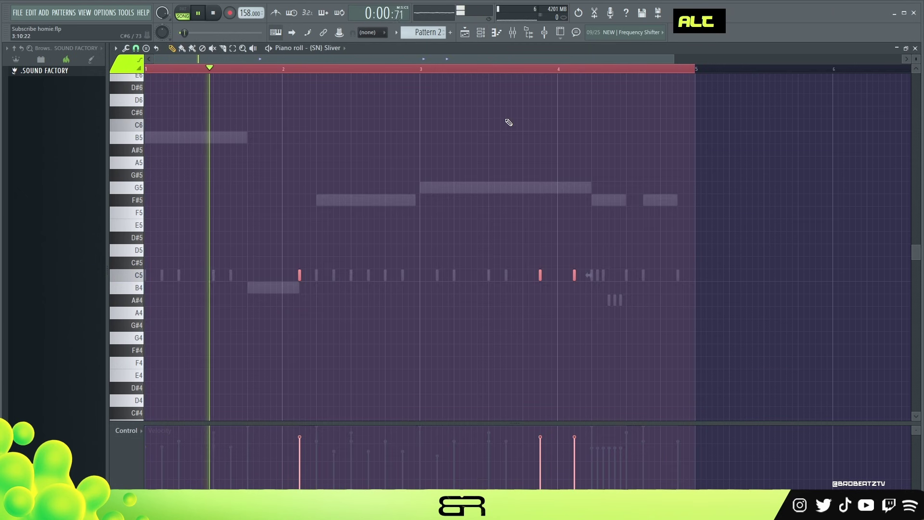
pyautogui.click(478, 34)
pyautogui.press('space')
# Unmute the second PIANO, GUITAR, Serum, XFiles and Arcade channels
pyautogui.click(479, 33)
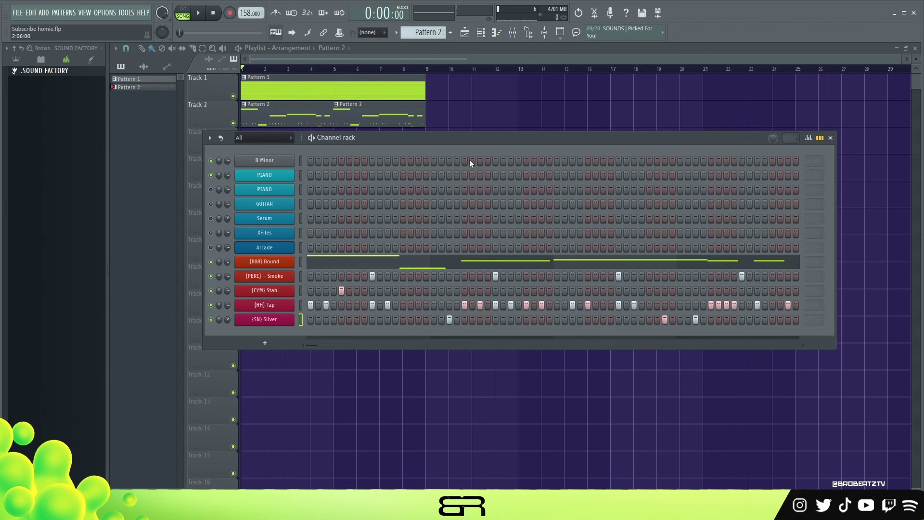
pyautogui.click(211, 190)
pyautogui.click(211, 204)
pyautogui.click(211, 219)
pyautogui.click(211, 233)
pyautogui.click(211, 247)
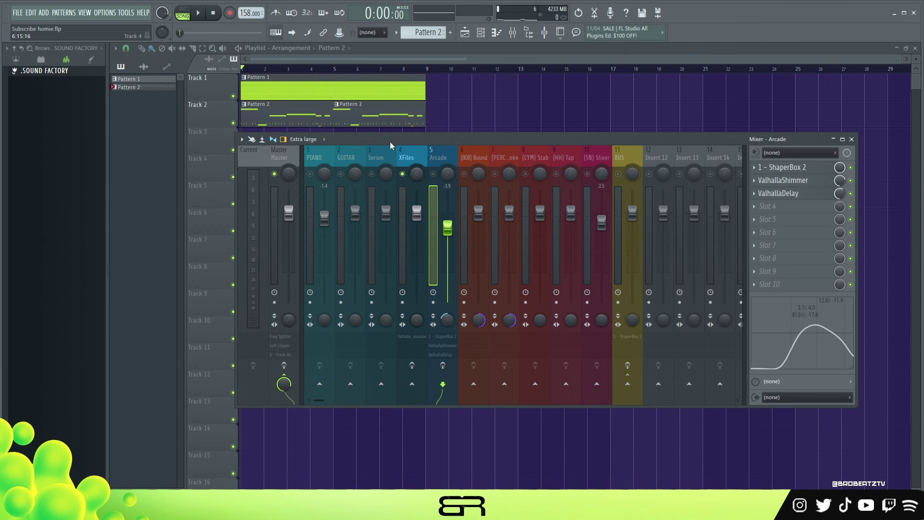
# Inspect ValhallaSupermassive on the XFiles mixer track and play the arrangement with that track's effects enabled
pyautogui.click(412, 165)
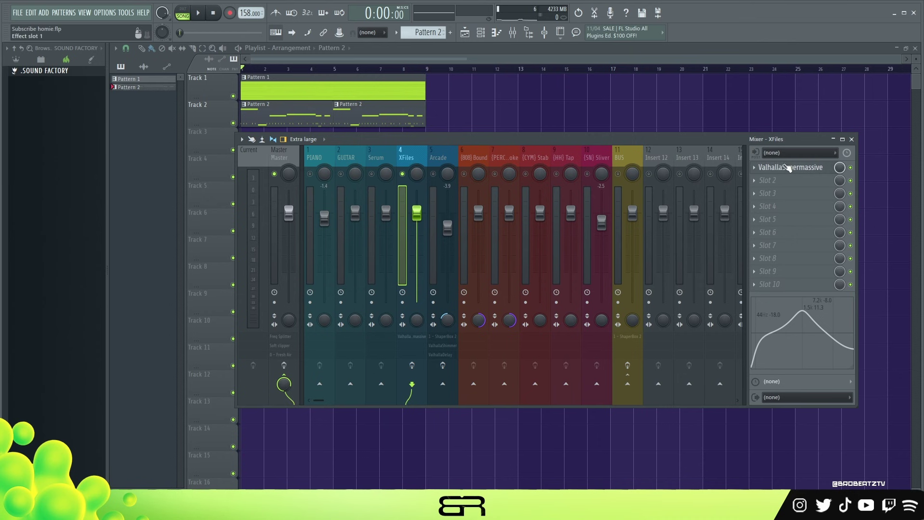
pyautogui.click(790, 168)
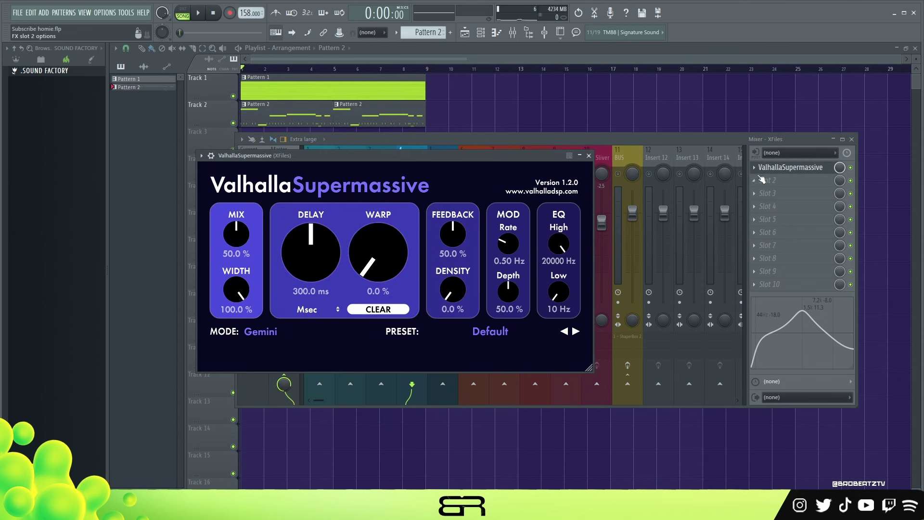
pyautogui.click(589, 156)
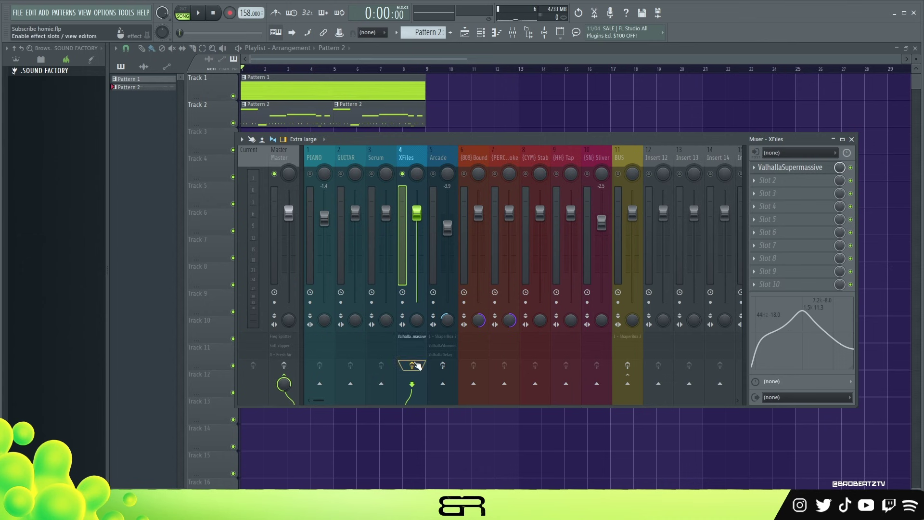
pyautogui.press('space')
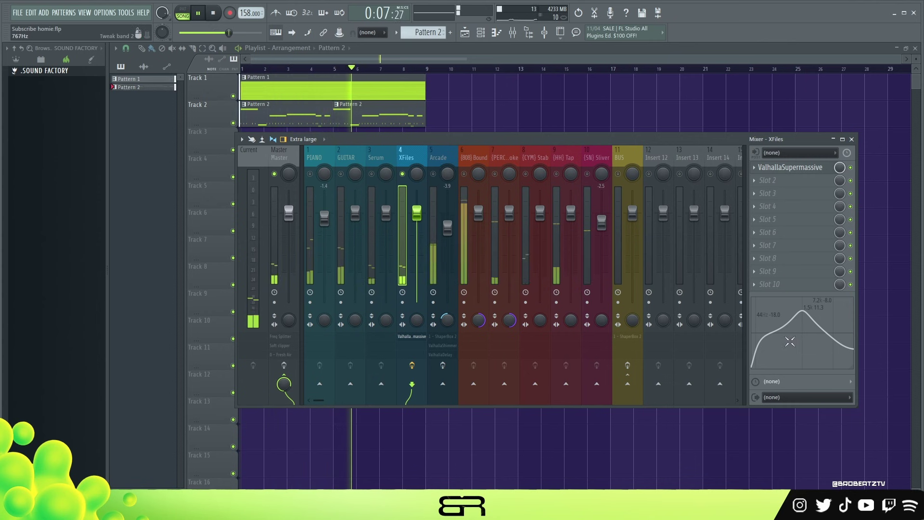
pyautogui.press('space')
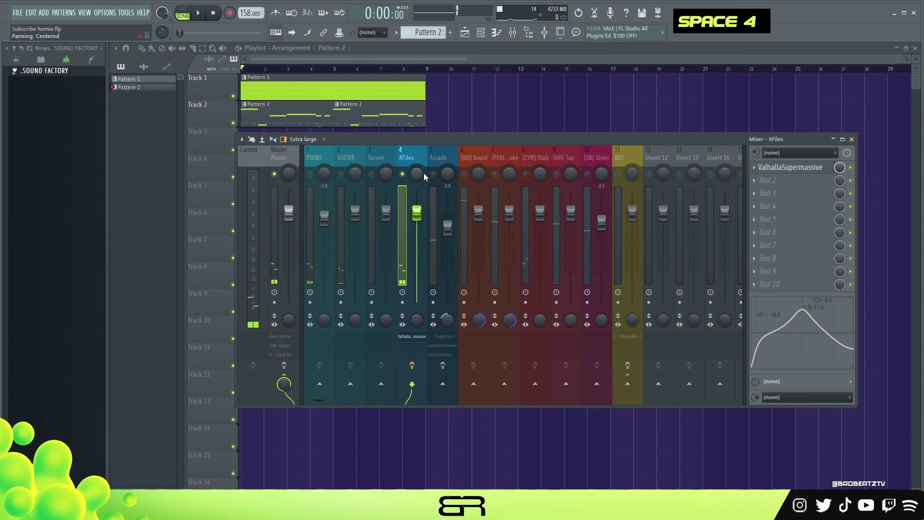
# Select the Arcade mixer track and make it audible together with XFiles
pyautogui.doubleClick(440, 180)
pyautogui.rightClick(434, 173)
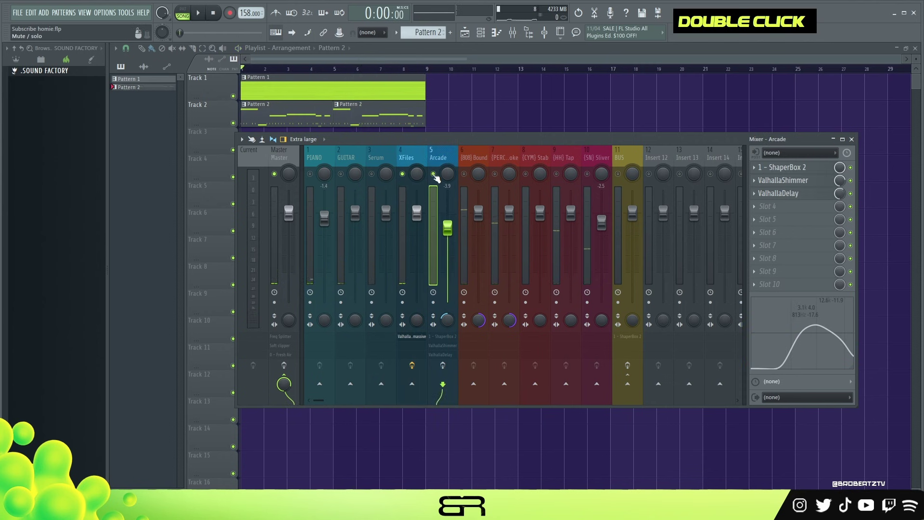
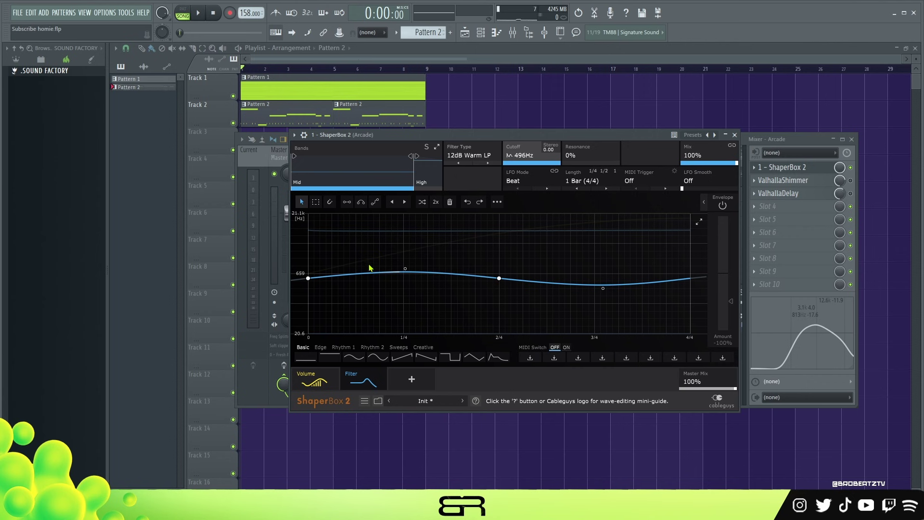
# Inspect the volume shape in ShaperBox 2 on the Arcade track and play the arrangement with it running
pyautogui.click(329, 378)
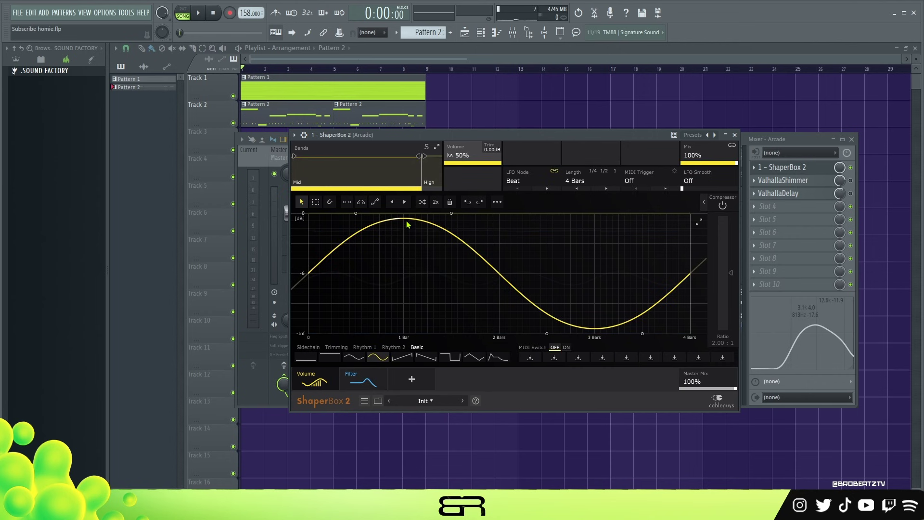
pyautogui.moveTo(484, 133); pyautogui.dragTo(454, 181)
pyautogui.press('space')
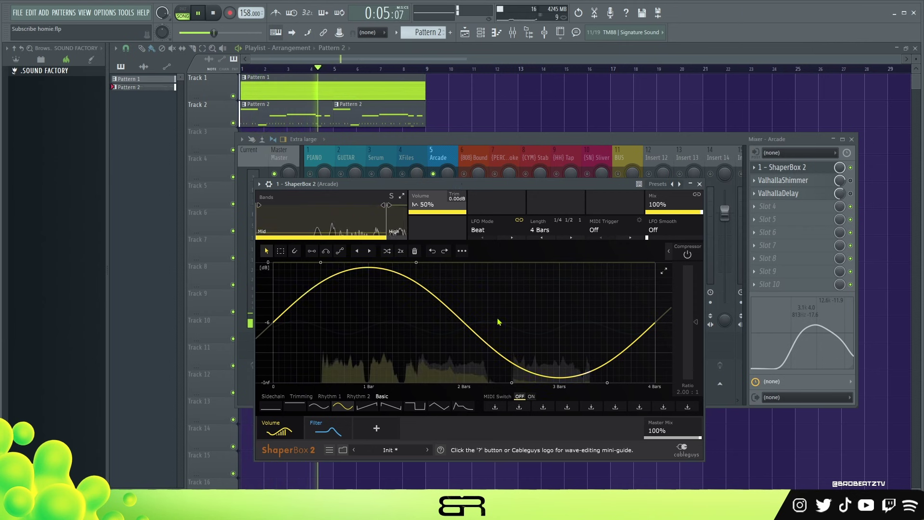
pyautogui.press('space')
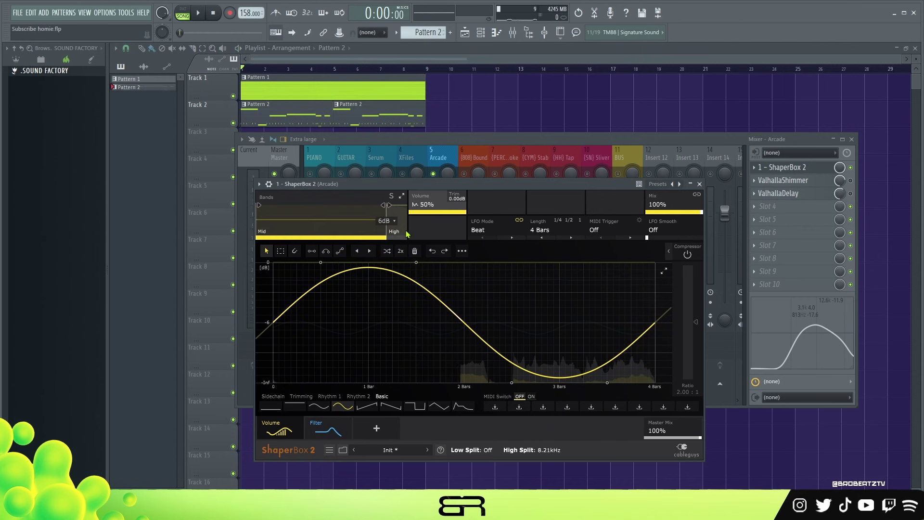
# Enable and inspect the ValhallaShimmer and ValhallaDelay effects on the Arcade mixer track
pyautogui.click(858, 184)
pyautogui.doubleClick(813, 180)
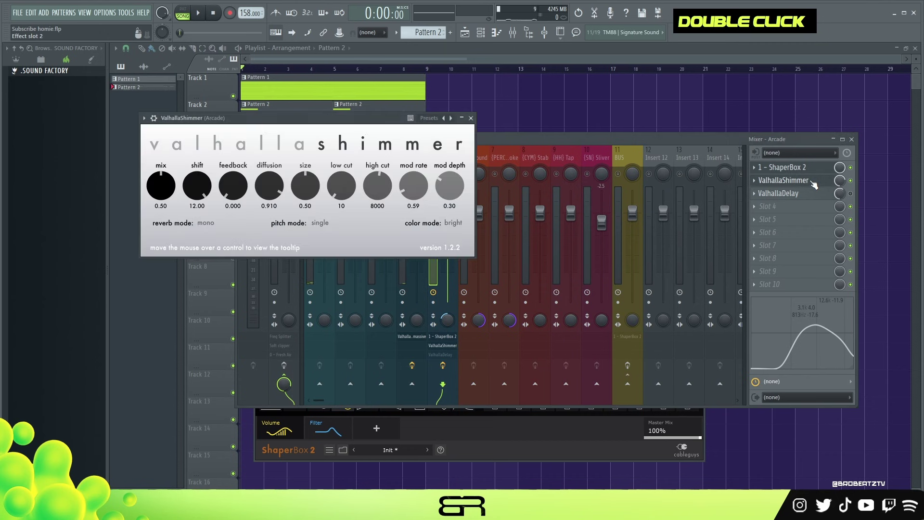
pyautogui.click(814, 182)
pyautogui.doubleClick(811, 194)
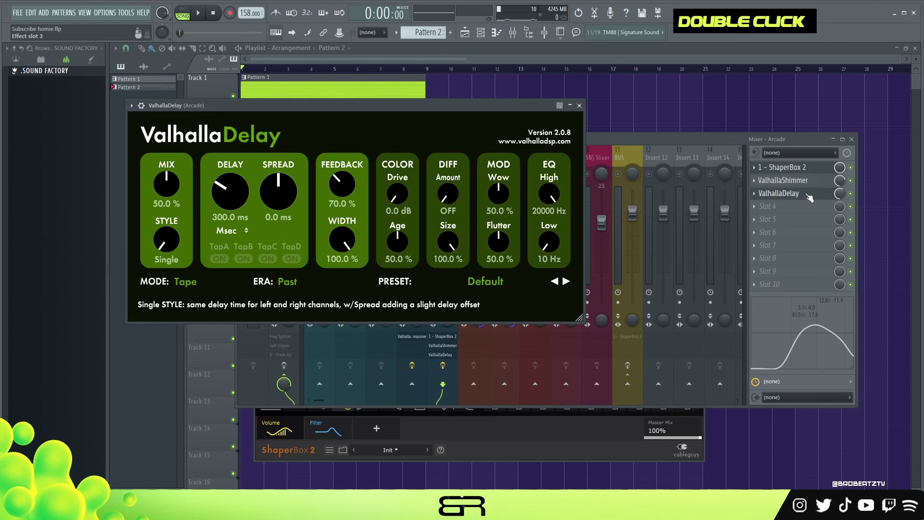
pyautogui.click(810, 195)
# Unmute the Serum, GUITAR and PIANO mixer tracks while playing the arrangement, and stop playback
pyautogui.press('space')
pyautogui.click(378, 161)
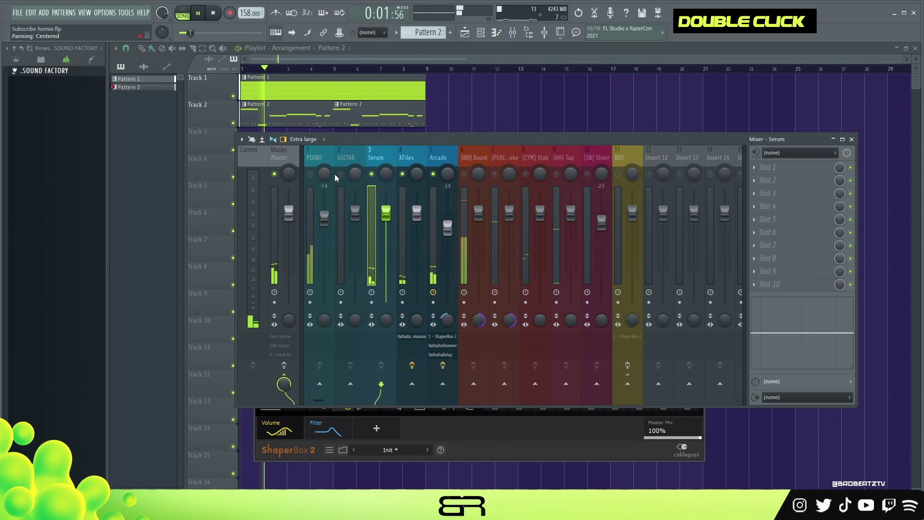
pyautogui.click(318, 174)
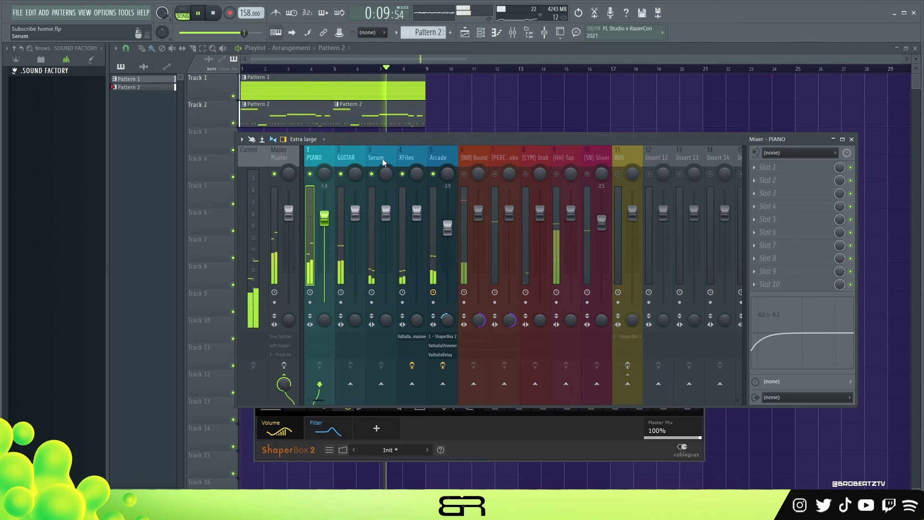
pyautogui.press('space')
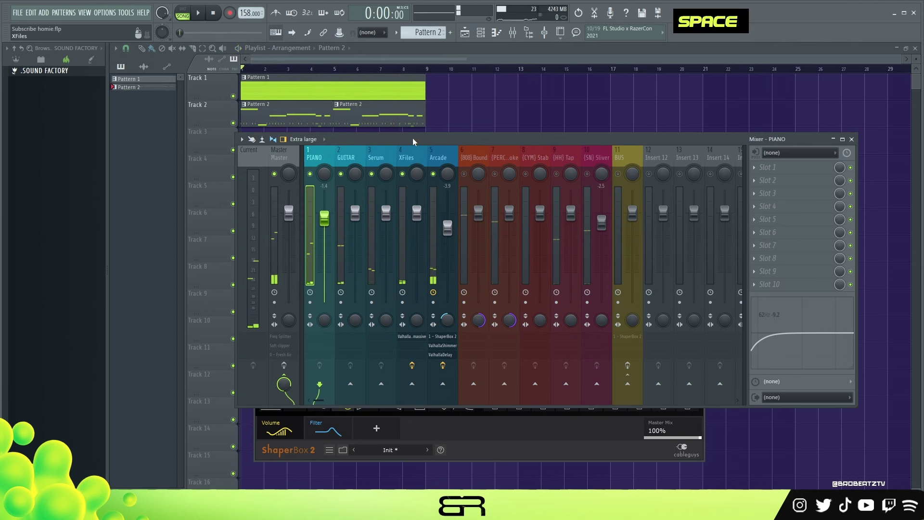
# Unmute the 808, drum and BUS mixer tracks, checking which percussion, hi-hat and snare tracks belong to the BUS
pyautogui.moveTo(467, 175); pyautogui.dragTo(567, 178)
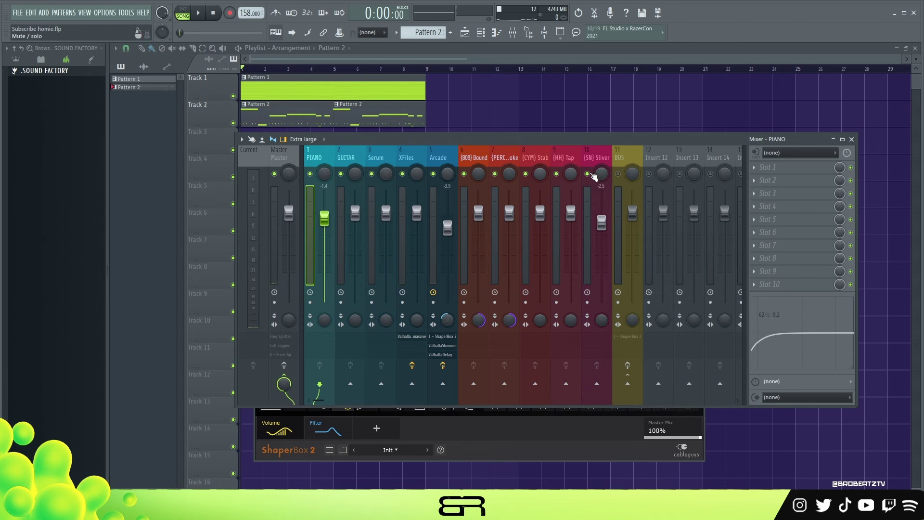
pyautogui.click(620, 159)
pyautogui.keyDown('ctrl'); pyautogui.keyDown('shift'); pyautogui.click(597, 159); pyautogui.keyUp('shift'); pyautogui.keyUp('ctrl')
pyautogui.keyDown('ctrl'); pyautogui.keyDown('shift'); pyautogui.click(568, 160); pyautogui.keyUp('shift'); pyautogui.keyUp('ctrl')
pyautogui.keyDown('ctrl'); pyautogui.keyDown('shift'); pyautogui.click(503, 160); pyautogui.keyUp('shift'); pyautogui.keyUp('ctrl')
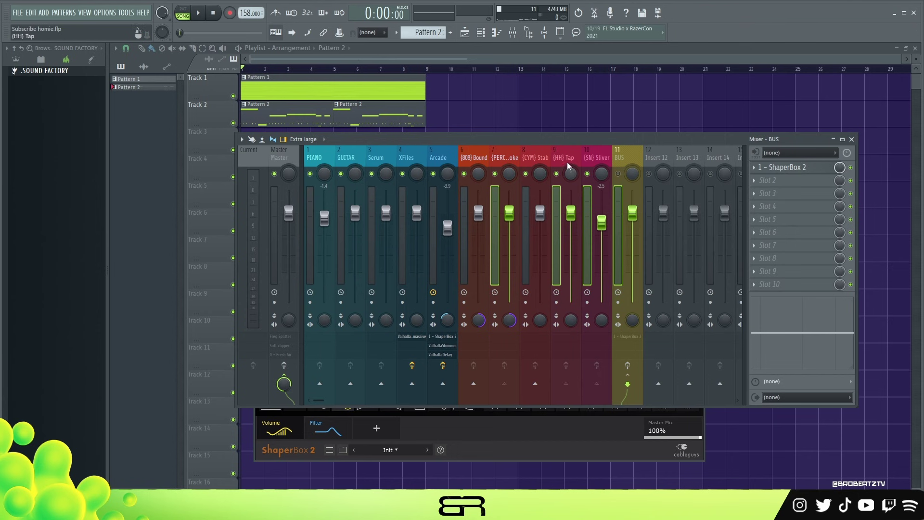
pyautogui.doubleClick(626, 160)
pyautogui.click(619, 175)
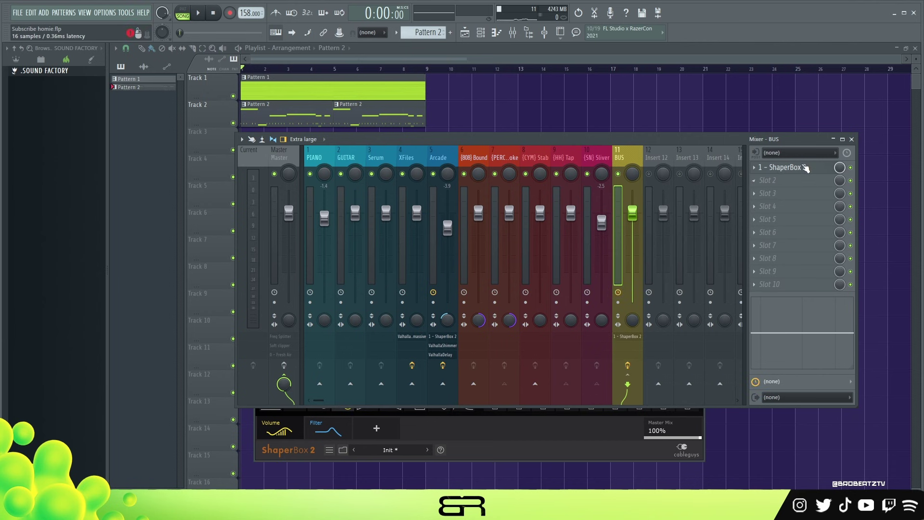
# Inspect the volume shape in ShaperBox 2 on the BUS track and play the arrangement
pyautogui.click(782, 167)
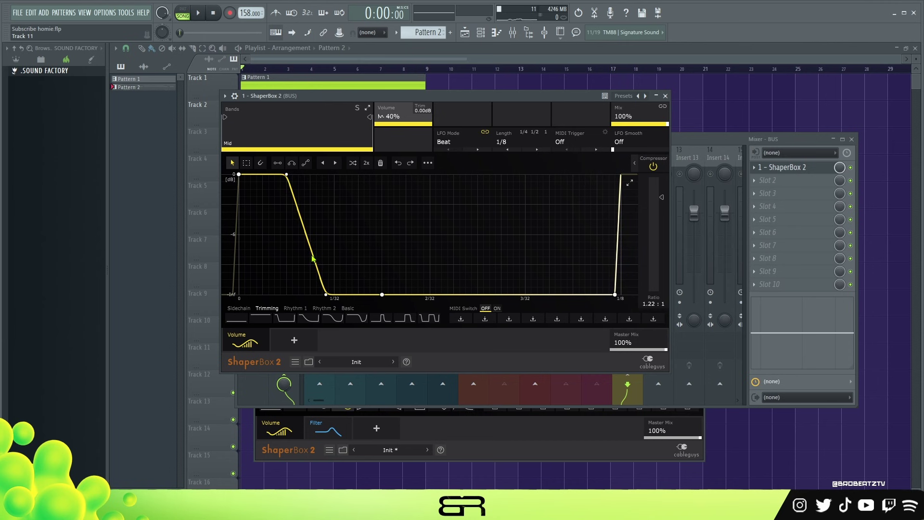
pyautogui.click(689, 271)
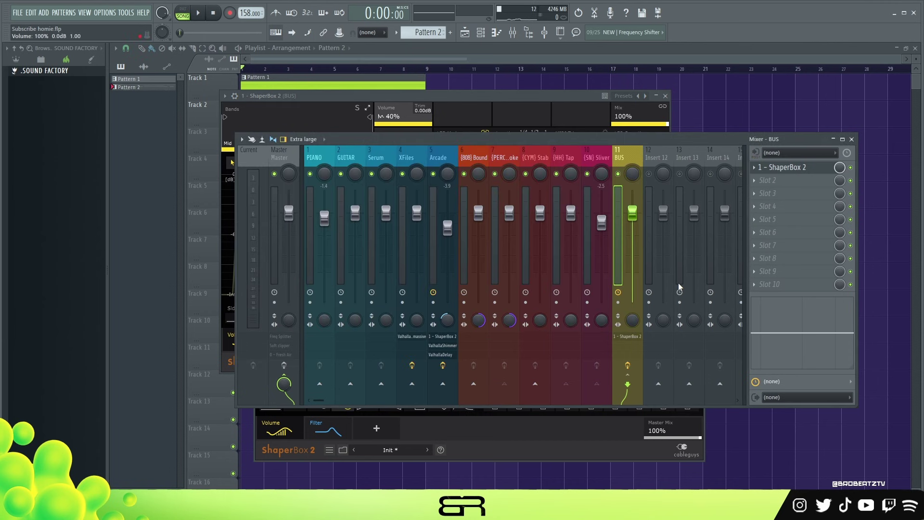
pyautogui.press('space')
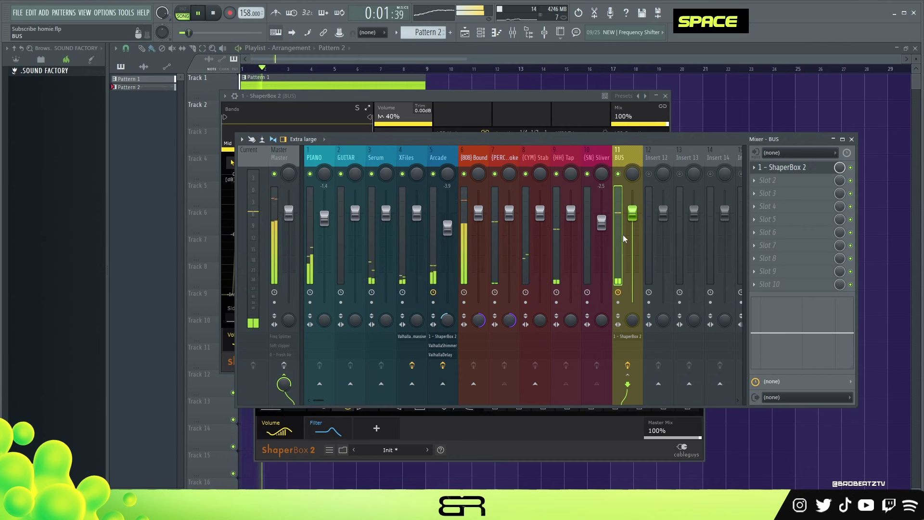
pyautogui.press('space')
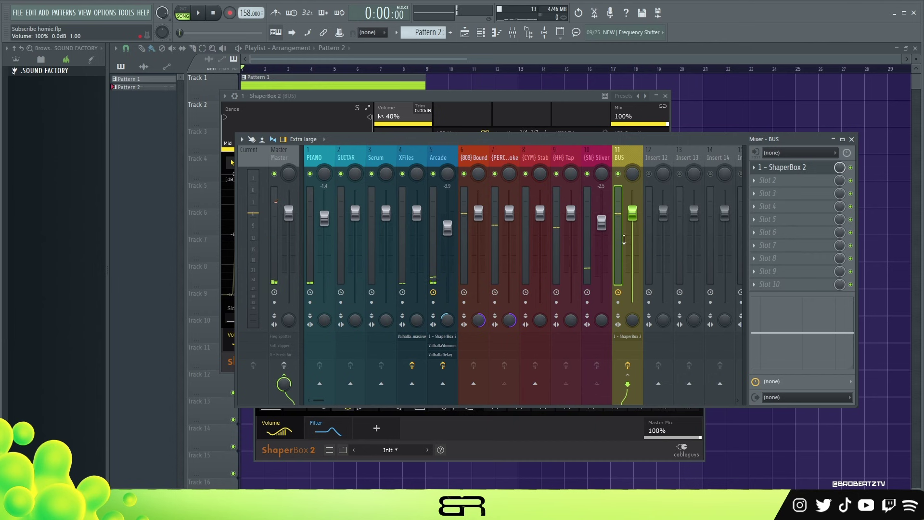
# Enable the Master track's effects and inspect its Frequency Splitter and Fruity soft clipper
pyautogui.click(285, 158)
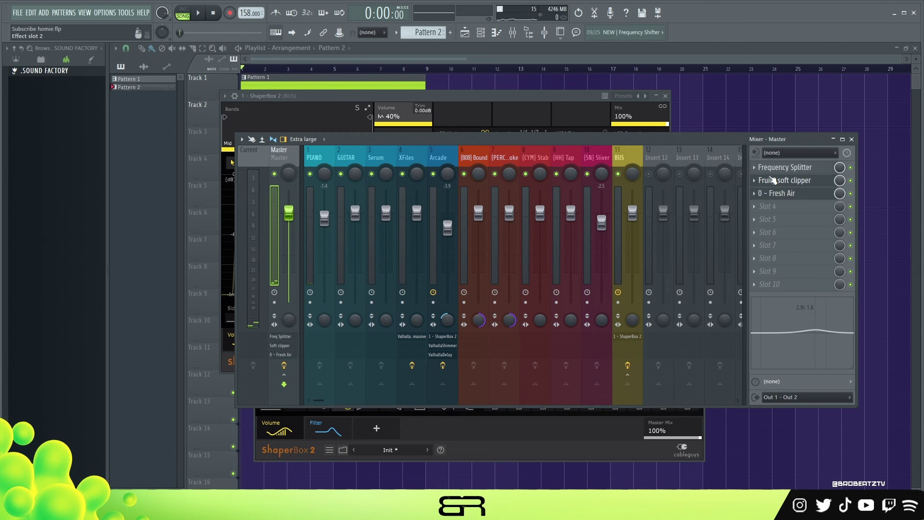
pyautogui.click(775, 168)
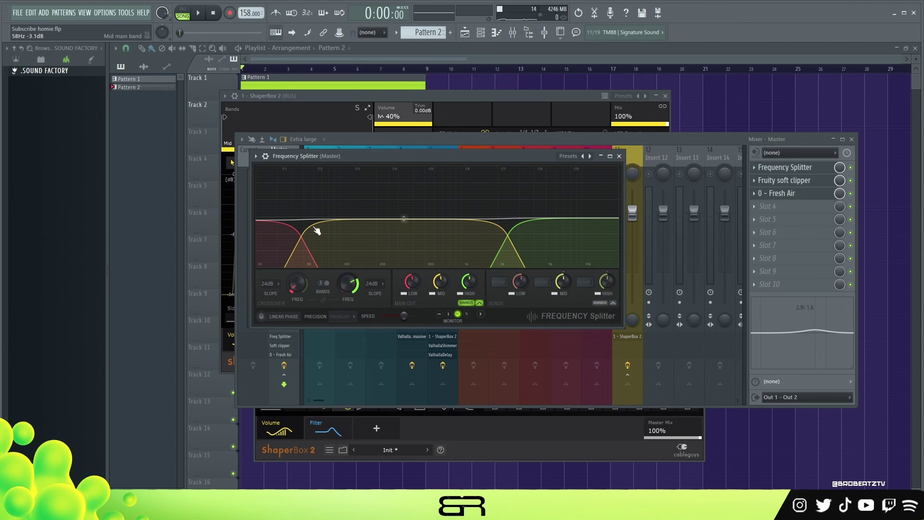
pyautogui.click(787, 182)
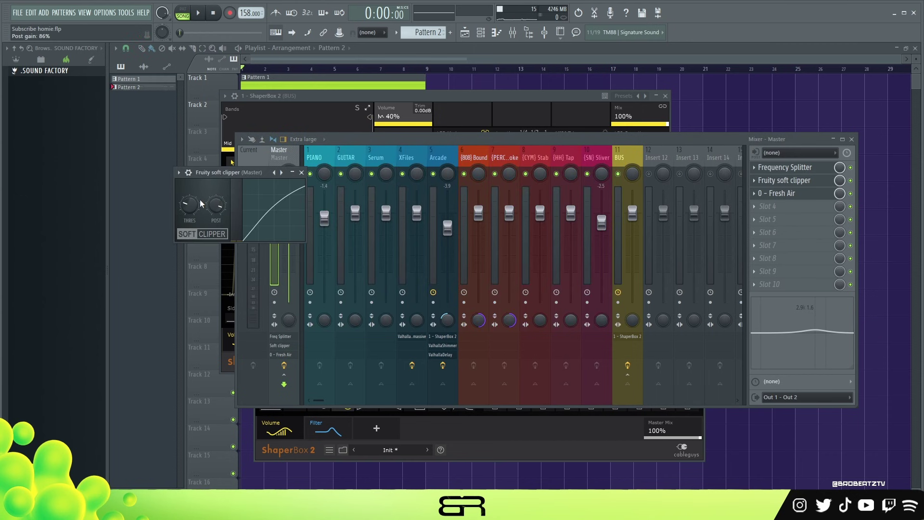
pyautogui.moveTo(238, 179); pyautogui.dragTo(524, 212)
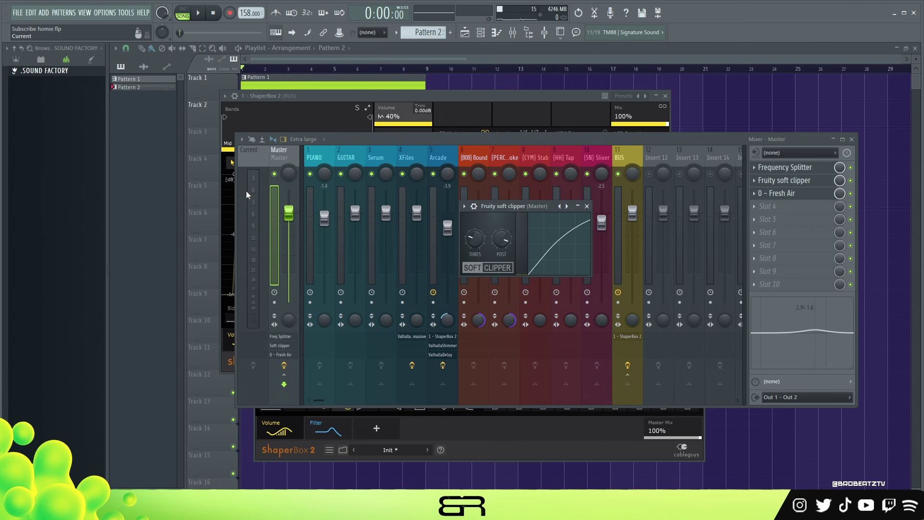
# Set Fresh Air on the Master track to 26% Mid Air and 13% High Air, and play the full mix
pyautogui.doubleClick(782, 193)
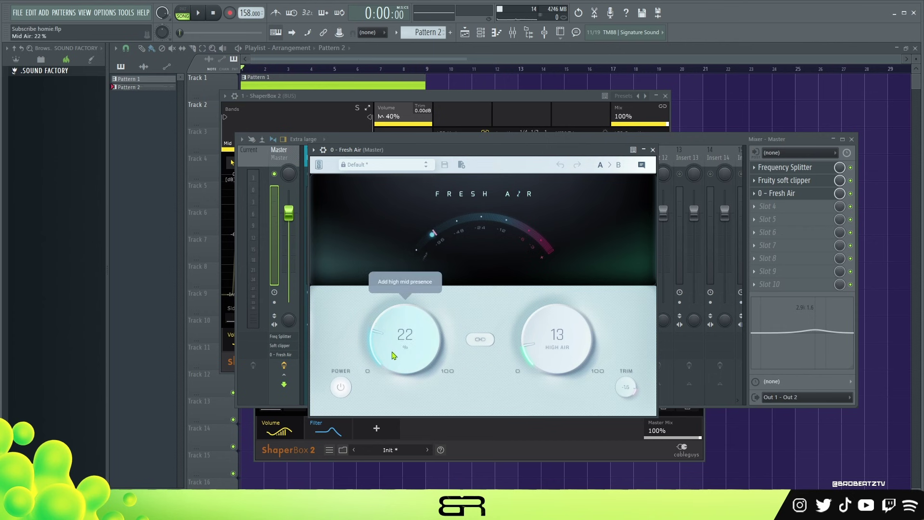
pyautogui.moveTo(531, 354); pyautogui.dragTo(531, 348)
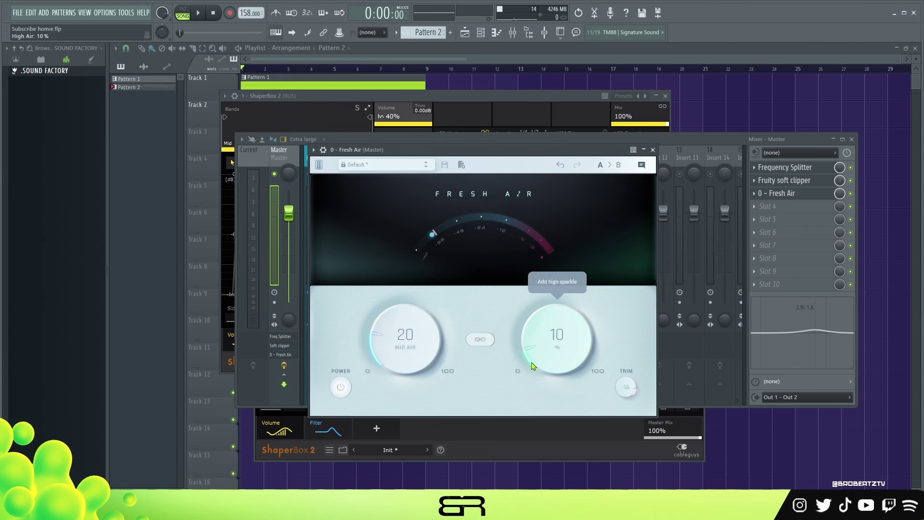
pyautogui.moveTo(414, 345); pyautogui.dragTo(414, 345)
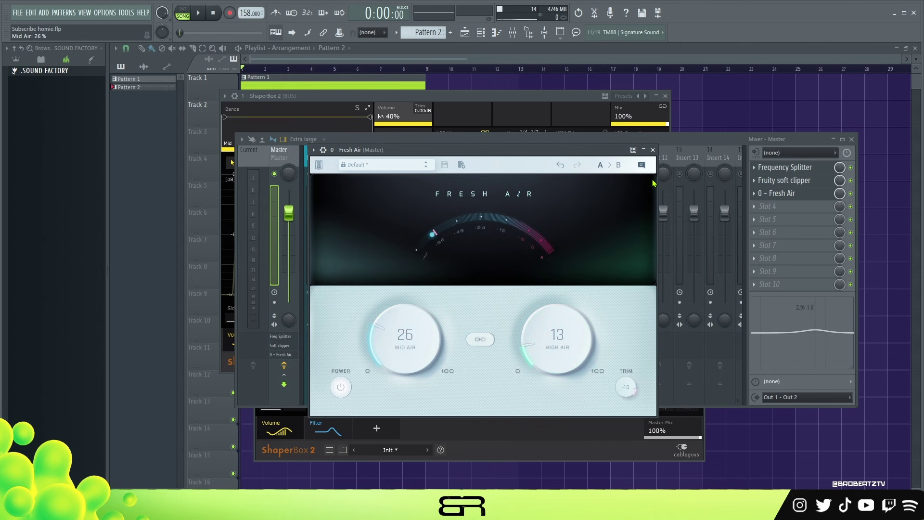
pyautogui.click(653, 150)
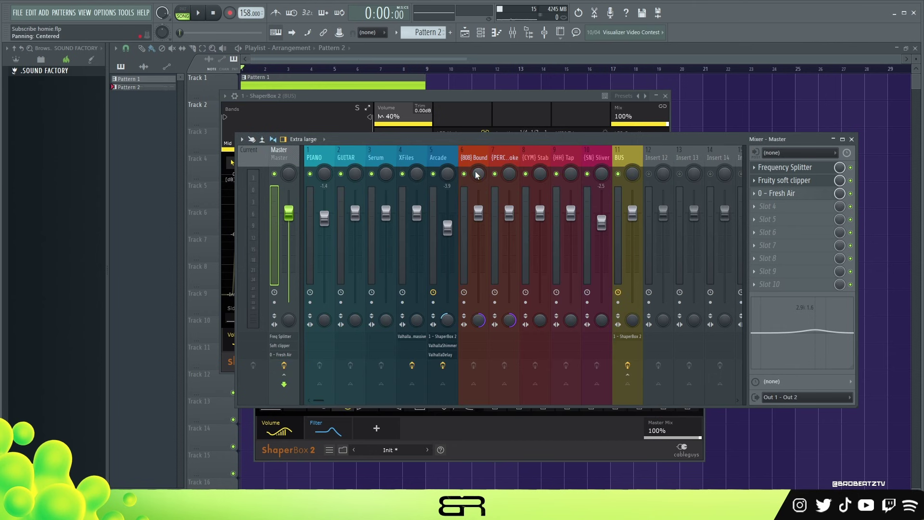
pyautogui.press('space')
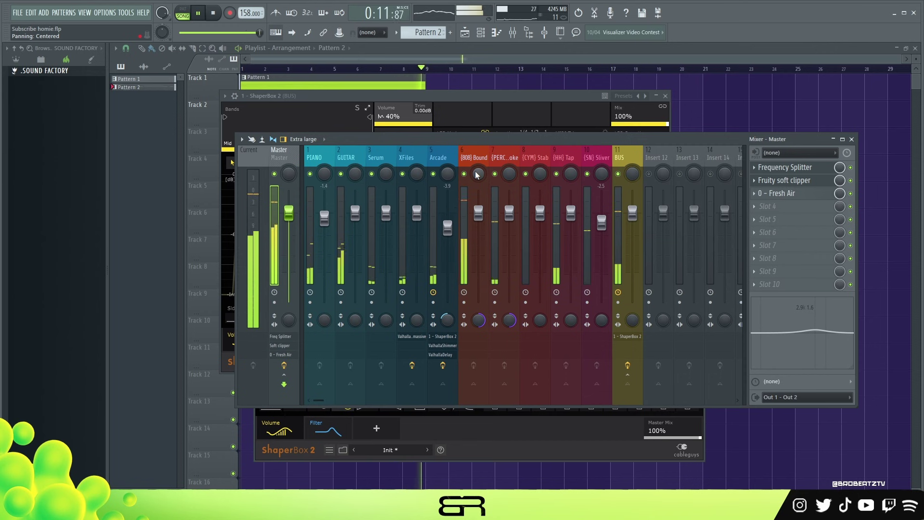
pyautogui.press('space')
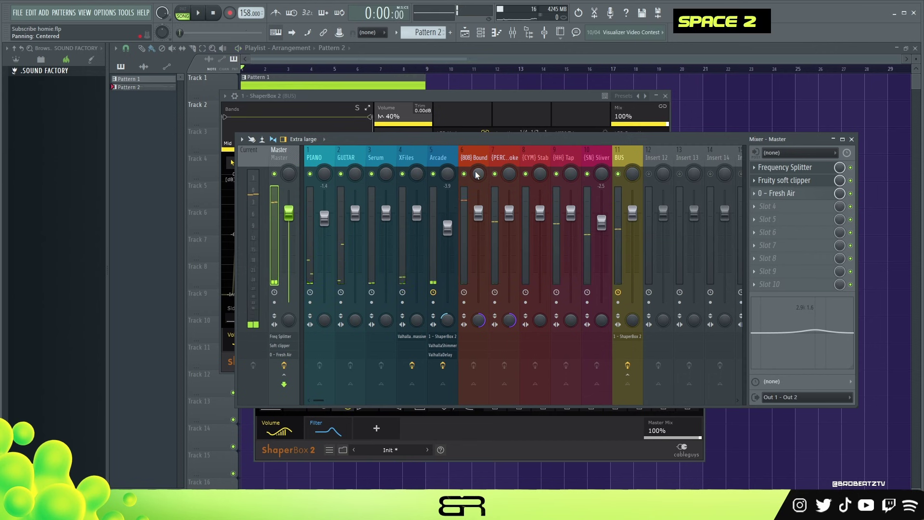